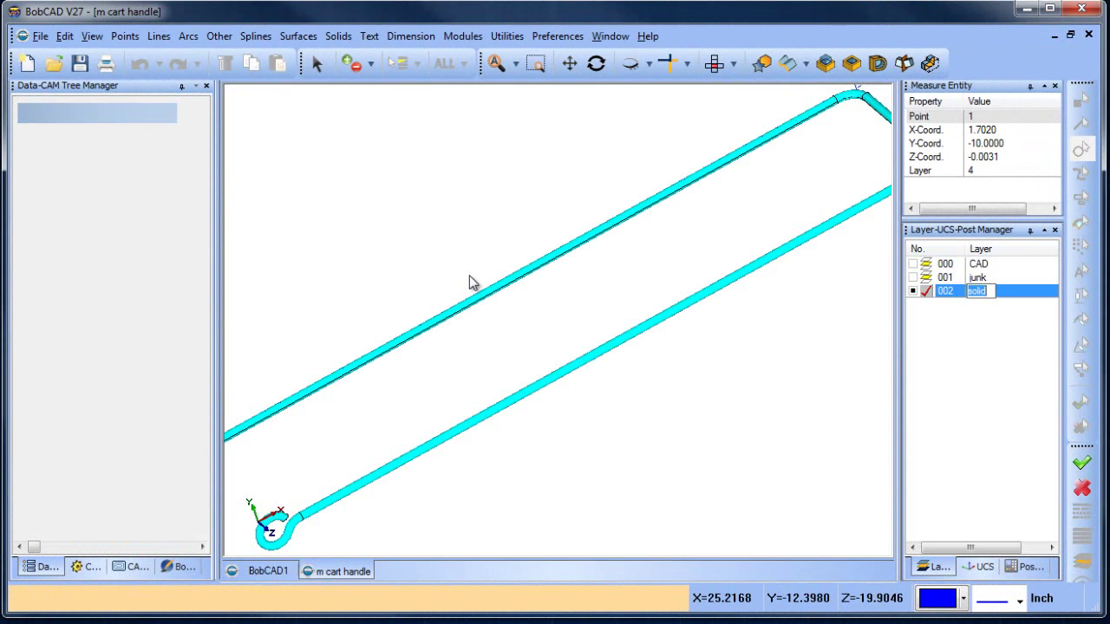
- Commit 'solid' as layer 002's name and tilt the view to show the whole handle frame
{"action": "left_click", "coordinate": [545, 322]}
{"action": "scroll", "coordinate": [546, 322], "scroll_direction": "down", "scroll_amount": 3}
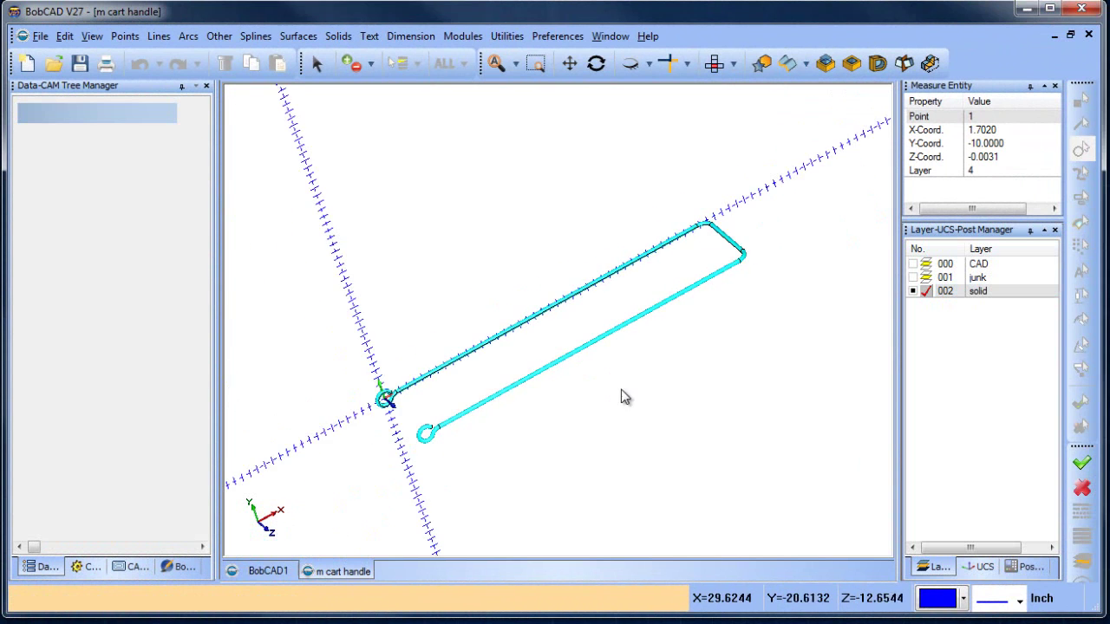
{"action": "middle_click_drag", "start_coordinate": [628, 399], "coordinate": [616, 370]}
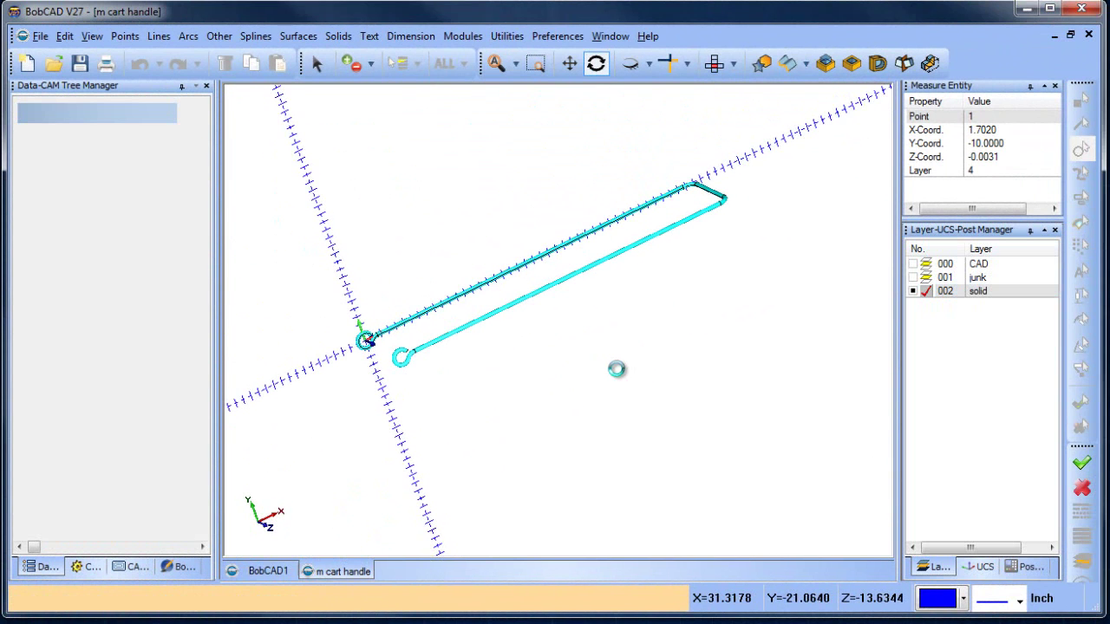
- Set the part display background to black in Settings Part
{"action": "left_click", "coordinate": [558, 35]}
{"action": "left_click", "coordinate": [581, 89]}
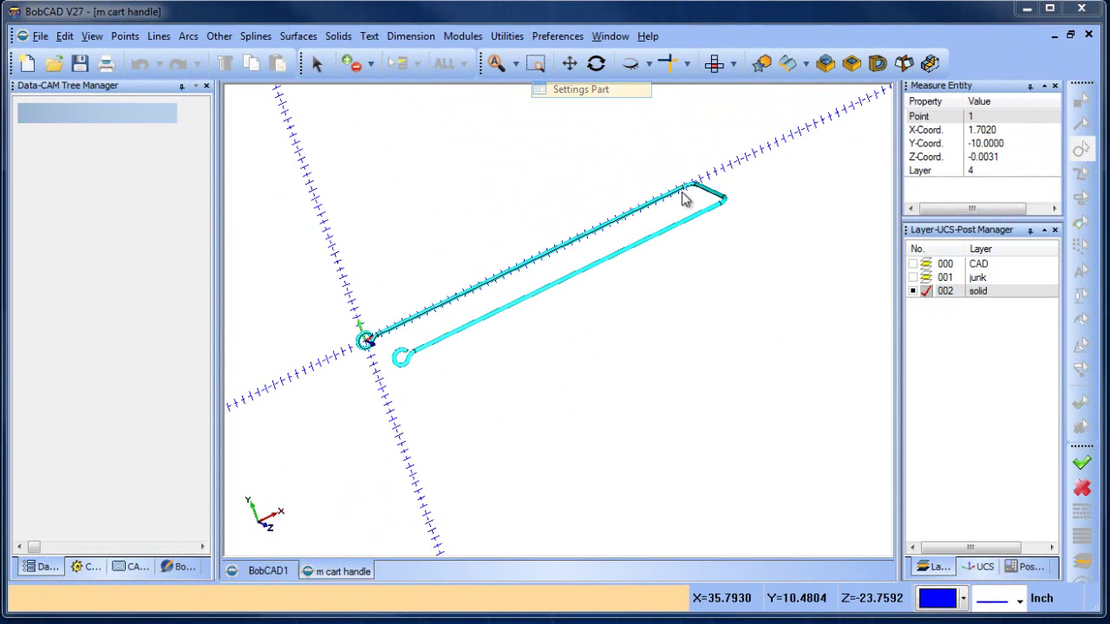
{"action": "left_click", "coordinate": [572, 182]}
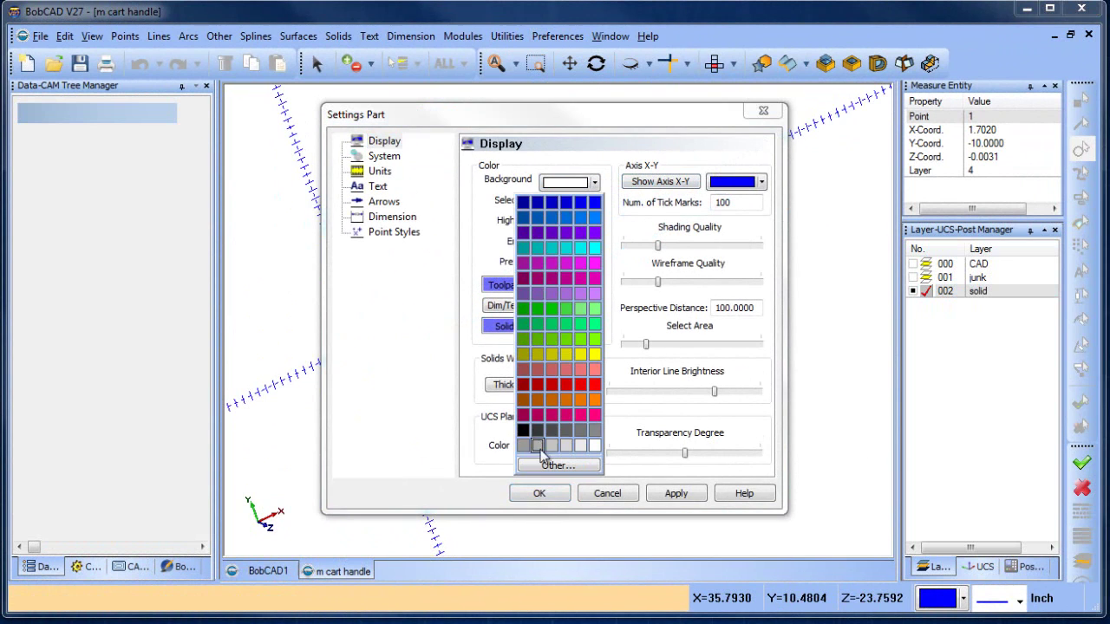
{"action": "left_click", "coordinate": [523, 431]}
{"action": "left_click", "coordinate": [676, 492]}
{"action": "left_click", "coordinate": [535, 492]}
- Switch the drawing colour for new geometry to yellow
{"action": "left_click", "coordinate": [963, 598]}
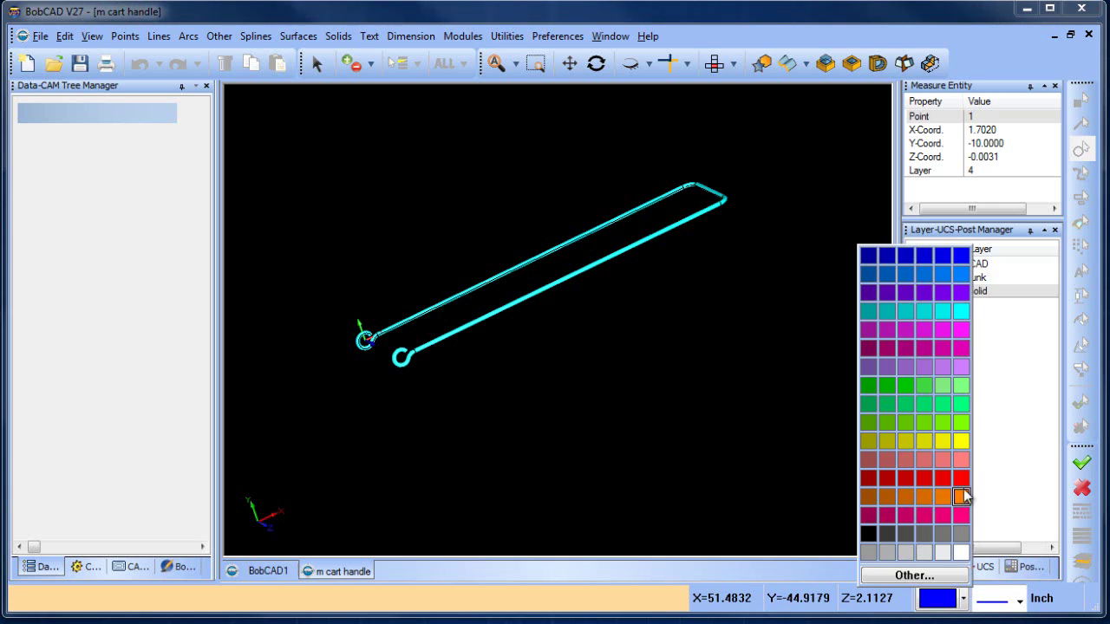
{"action": "left_click", "coordinate": [962, 442]}
{"action": "middle_click_drag", "start_coordinate": [591, 340], "coordinate": [607, 260]}
- Orbit and zoom from the top view to a tilted view of the whole handle frame
{"action": "left_click", "coordinate": [715, 63]}
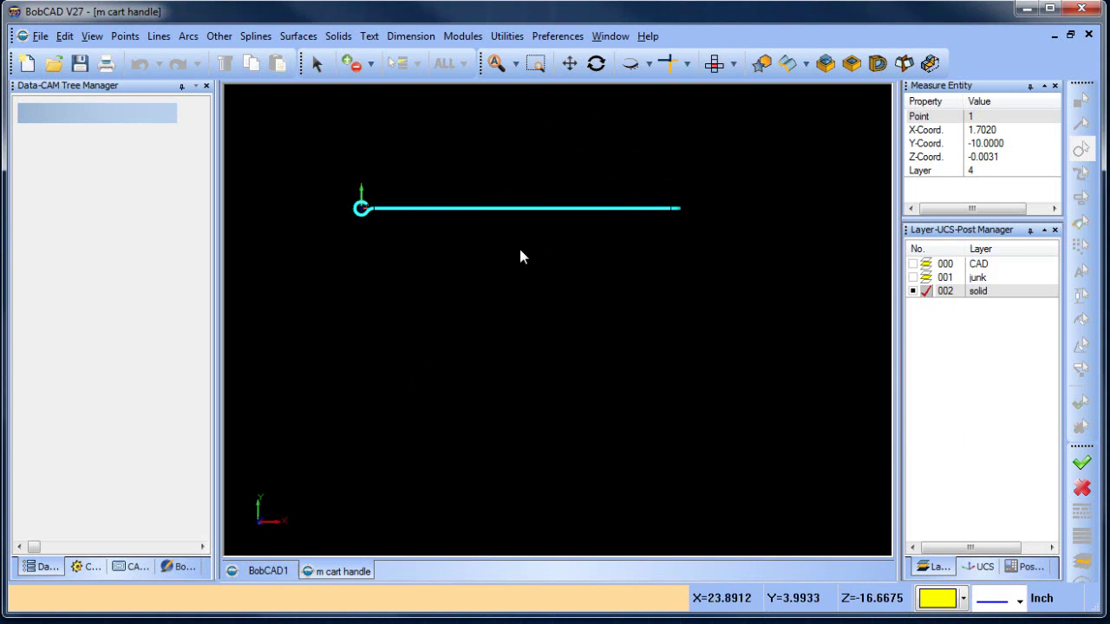
{"action": "mouse_move", "coordinate": [469, 224]}
{"action": "middle_mouse_down"}
{"action": "mouse_move", "coordinate": [602, 280]}
{"action": "mouse_move", "coordinate": [612, 255]}
{"action": "mouse_move", "coordinate": [535, 245]}
{"action": "mouse_move", "coordinate": [594, 353]}
{"action": "middle_mouse_up"}
{"action": "scroll", "coordinate": [471, 326], "scroll_direction": "up", "scroll_amount": 3}
{"action": "middle_click_drag", "start_coordinate": [471, 327], "coordinate": [455, 197]}
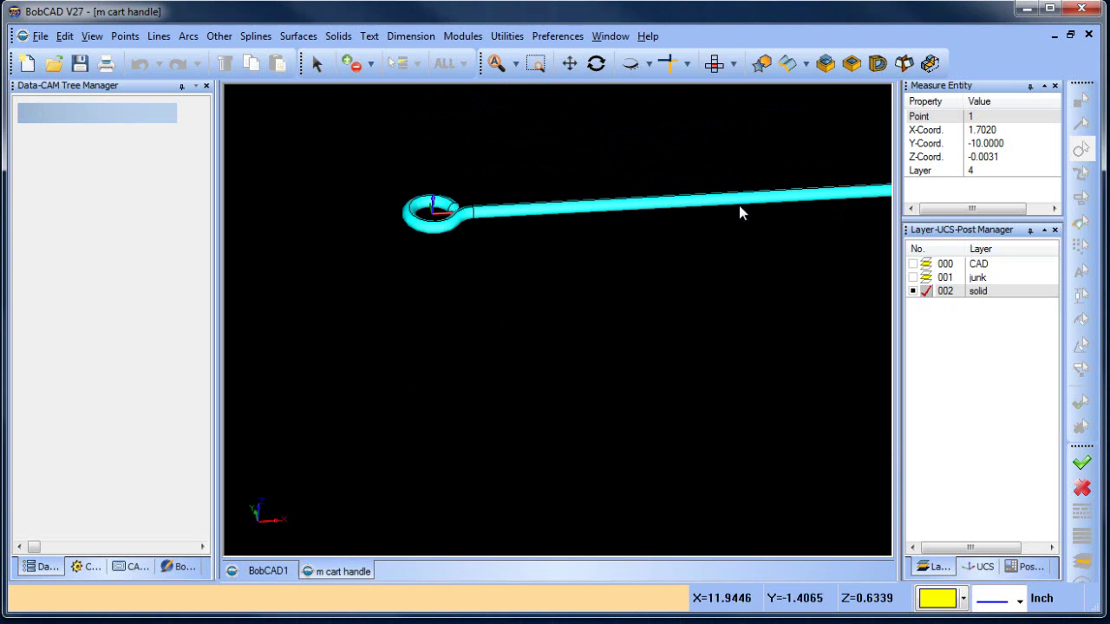
{"action": "middle_click_drag", "start_coordinate": [587, 217], "coordinate": [716, 346]}
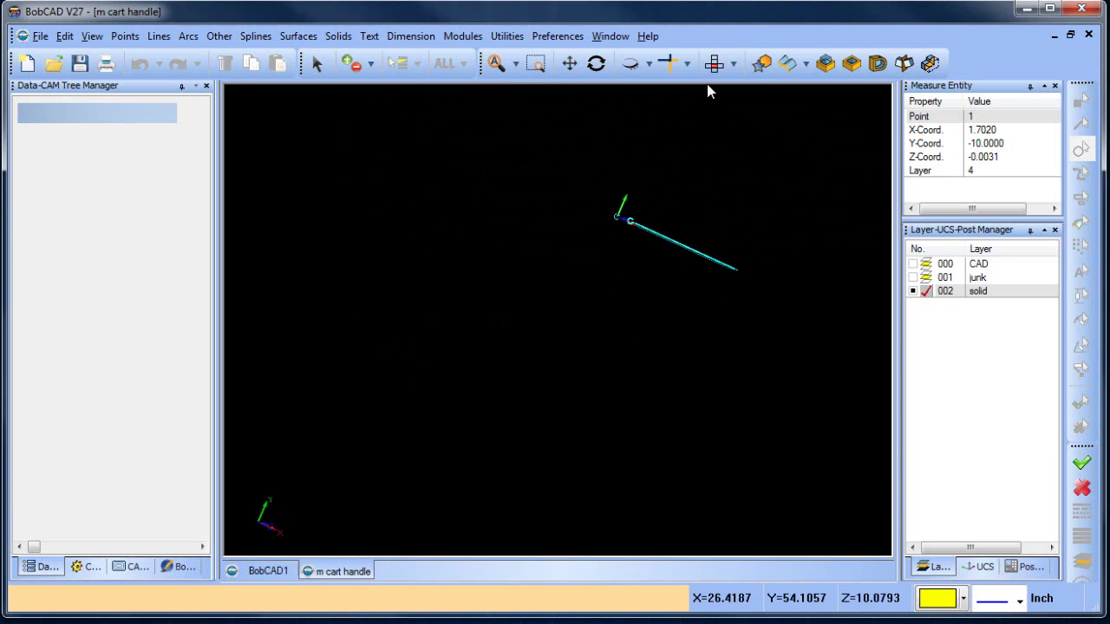
{"action": "middle_click_drag", "start_coordinate": [719, 124], "coordinate": [630, 172]}
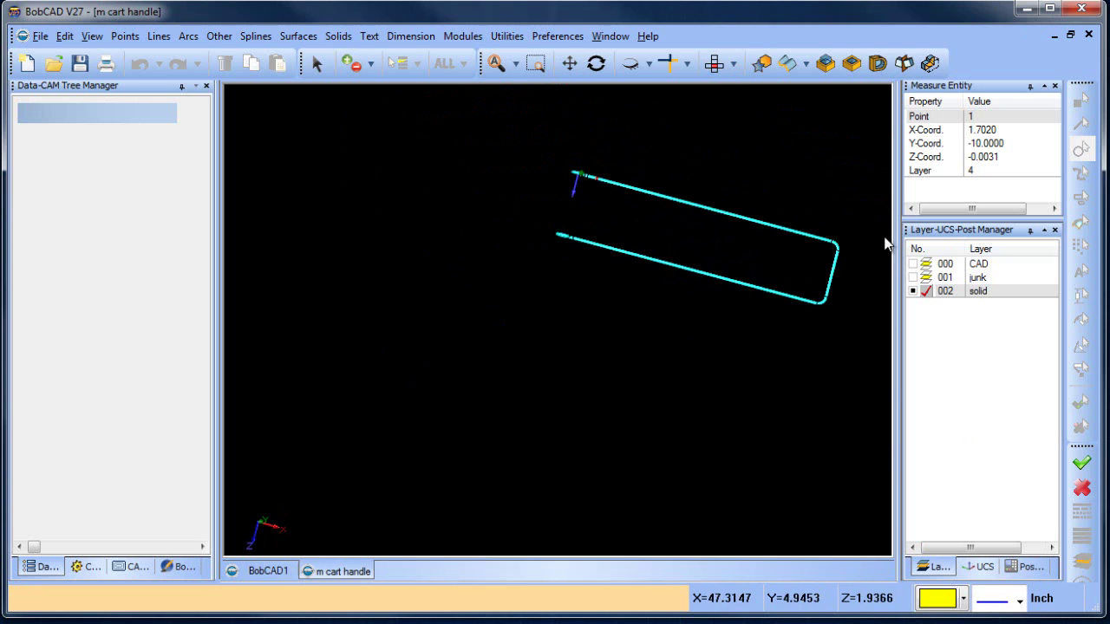
{"action": "middle_click_drag", "start_coordinate": [699, 240], "coordinate": [624, 300]}
{"action": "scroll", "coordinate": [651, 306], "scroll_direction": "up", "scroll_amount": 5}
- Add layer 003 and sketch a free rectangle around the handle's straight arm in top view
{"action": "right_click", "coordinate": [992, 293]}
{"action": "left_click", "coordinate": [1019, 295]}
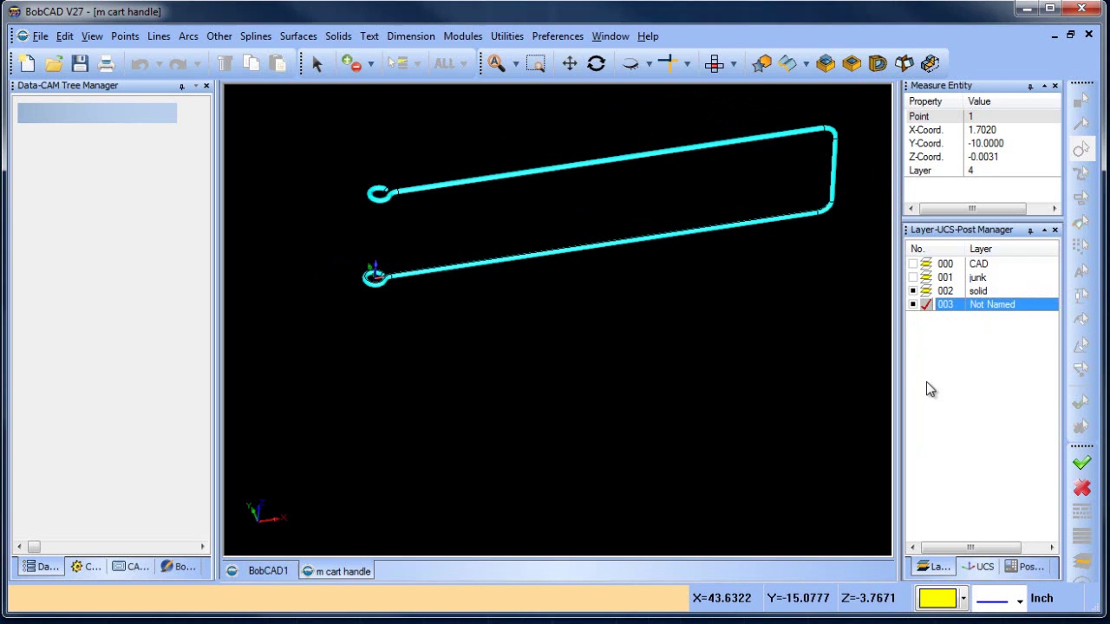
{"action": "left_click", "coordinate": [714, 63]}
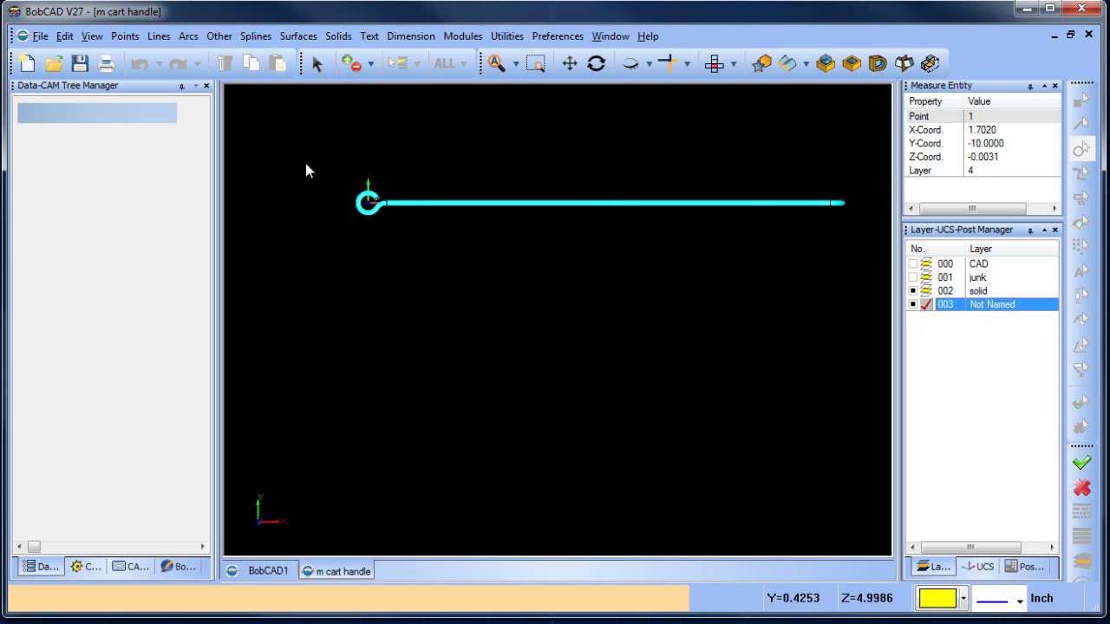
{"action": "left_click", "coordinate": [218, 36]}
{"action": "left_click", "coordinate": [252, 49]}
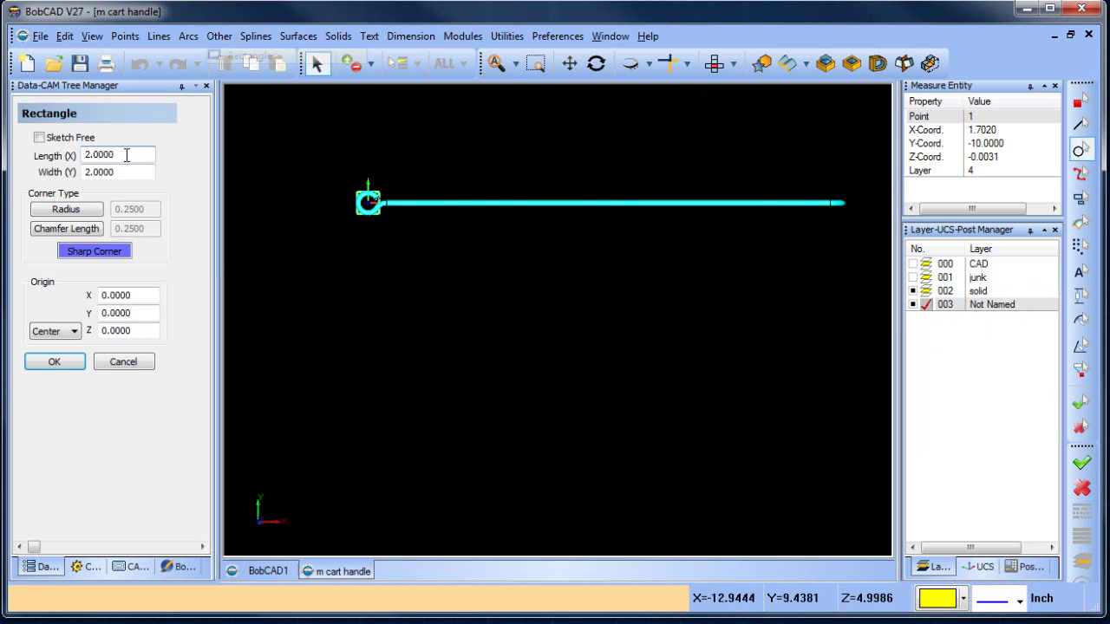
{"action": "left_click", "coordinate": [39, 137]}
{"action": "left_click", "coordinate": [298, 146]}
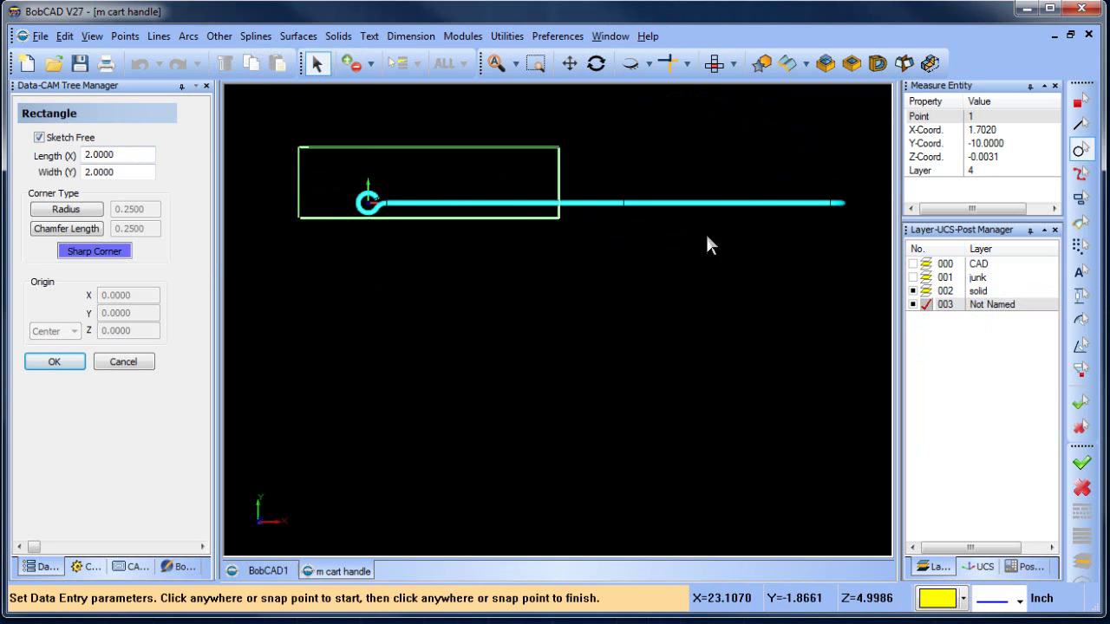
{"action": "left_click", "coordinate": [858, 264]}
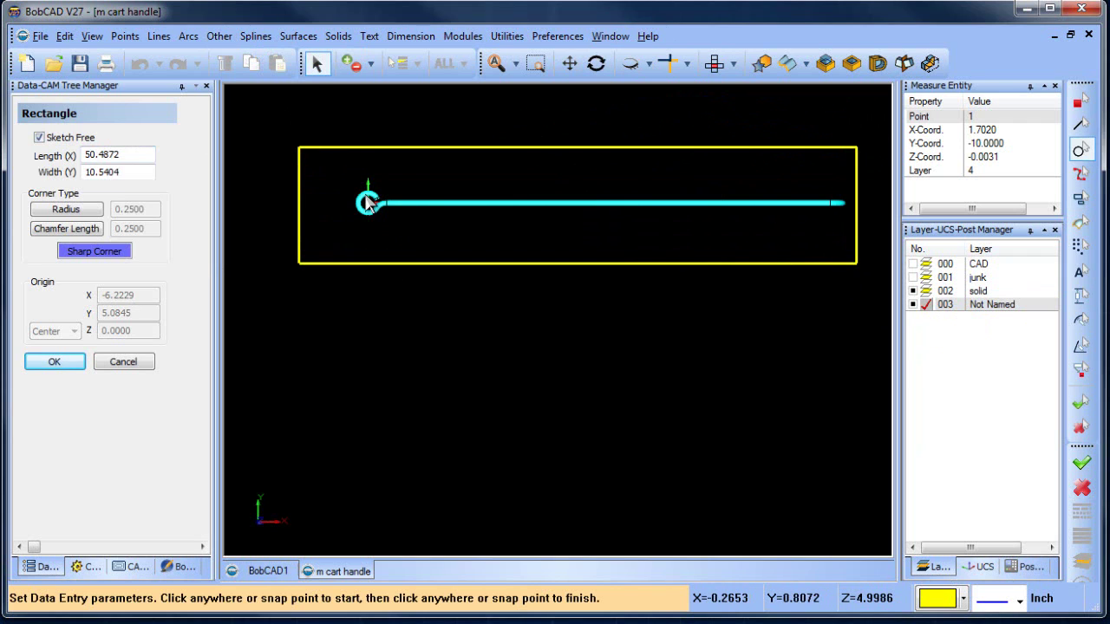
- Create a planar surface bounded by the 50.49 by 10.54 rectangle
{"action": "left_click", "coordinate": [299, 36]}
{"action": "left_click", "coordinate": [314, 89]}
{"action": "left_click", "coordinate": [422, 145]}
{"action": "right_click", "coordinate": [453, 111]}
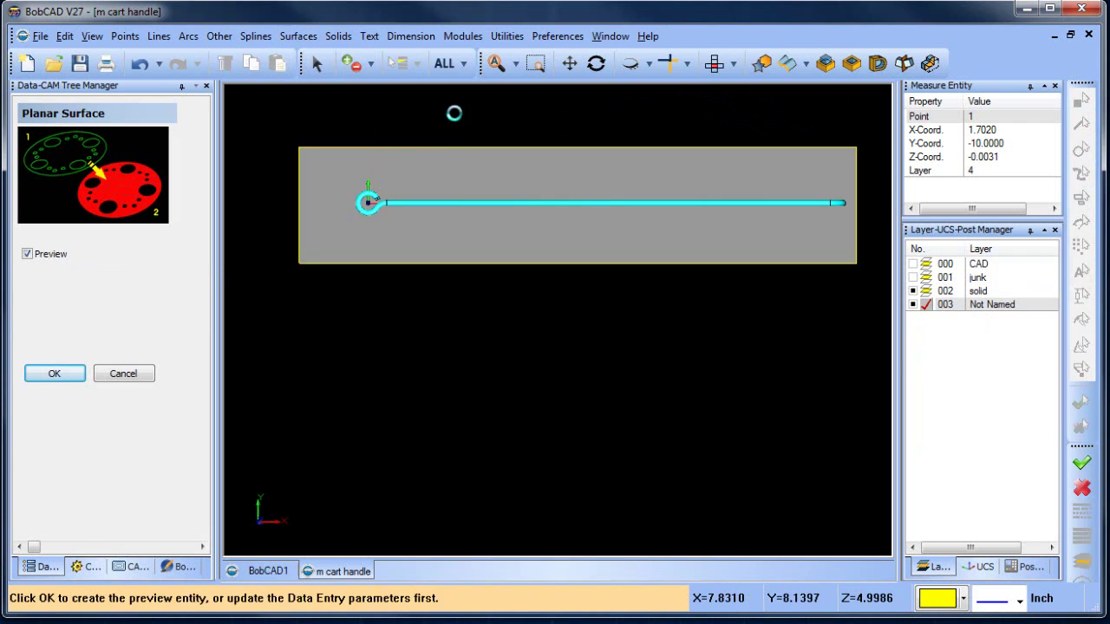
{"action": "middle_click_drag", "start_coordinate": [528, 347], "coordinate": [634, 298]}
{"action": "scroll", "coordinate": [498, 297], "scroll_direction": "up", "scroll_amount": 3}
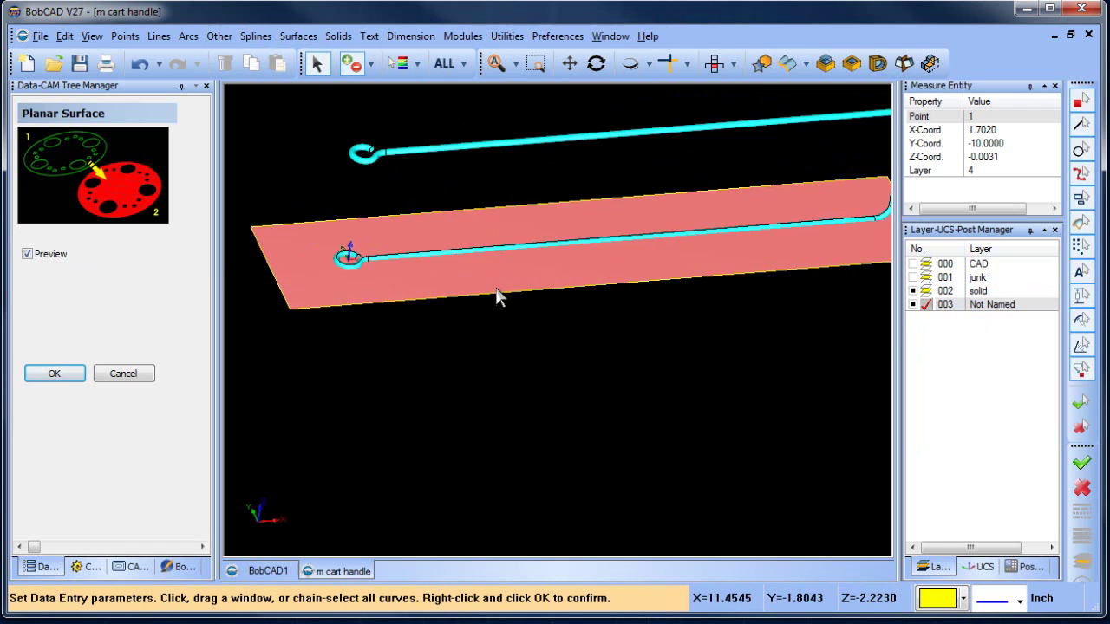
{"action": "scroll", "coordinate": [499, 298], "scroll_direction": "up", "scroll_amount": 1}
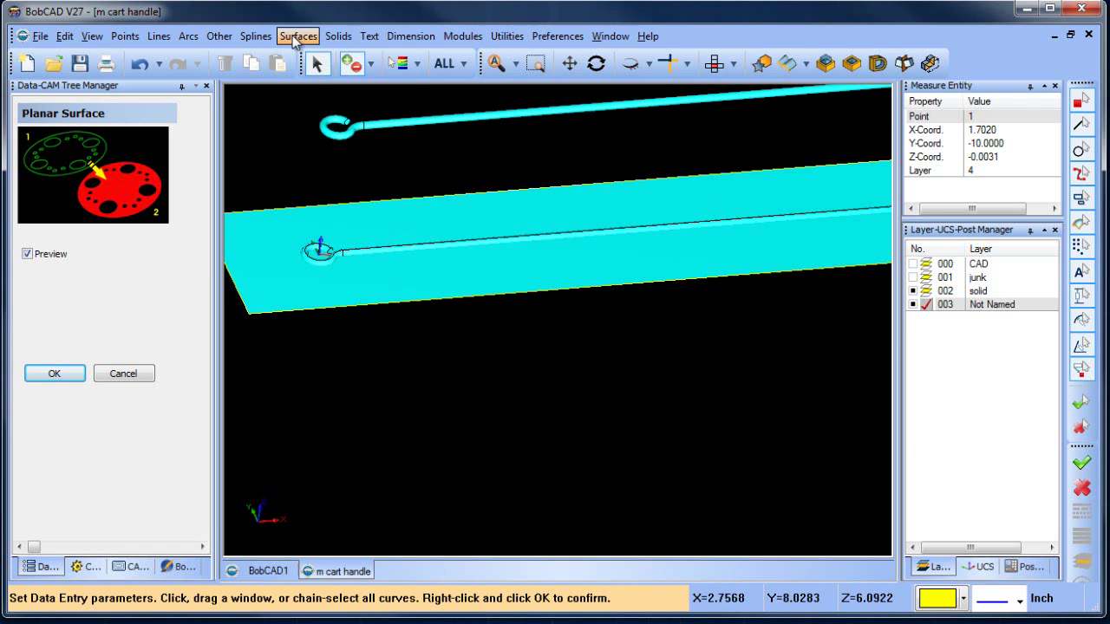
{"action": "left_click", "coordinate": [298, 36]}
- Generate intersection curves between the planar surface and the tube
{"action": "left_click", "coordinate": [347, 322]}
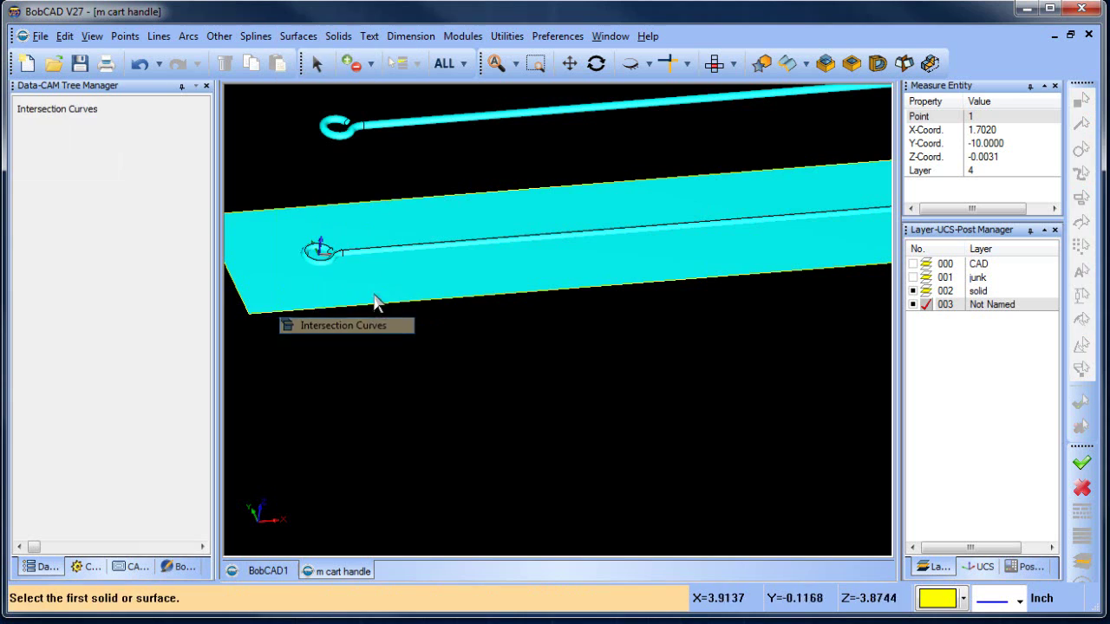
{"action": "left_click", "coordinate": [376, 293]}
{"action": "left_click", "coordinate": [388, 253]}
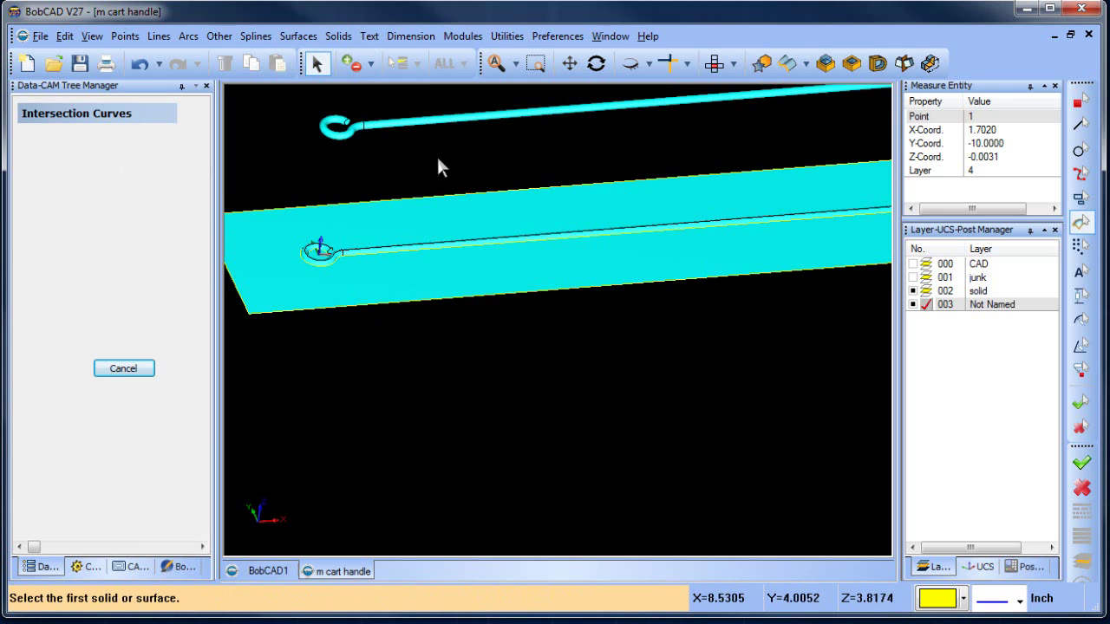
{"action": "right_click", "coordinate": [438, 160]}
{"action": "left_click", "coordinate": [460, 183]}
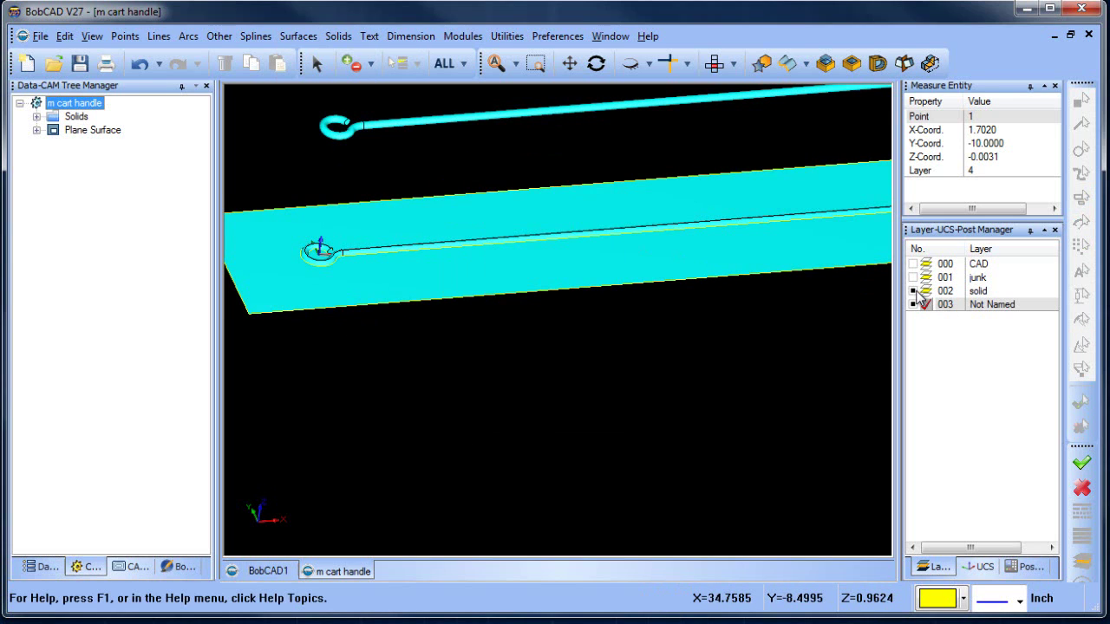
- Hide solid layer 002 and return to object selection
{"action": "left_click", "coordinate": [914, 291]}
{"action": "right_click", "coordinate": [526, 158]}
{"action": "left_click", "coordinate": [317, 64]}
- Delete the planar surface and frame the remaining yellow intersection curves in top view
{"action": "left_click", "coordinate": [399, 245]}
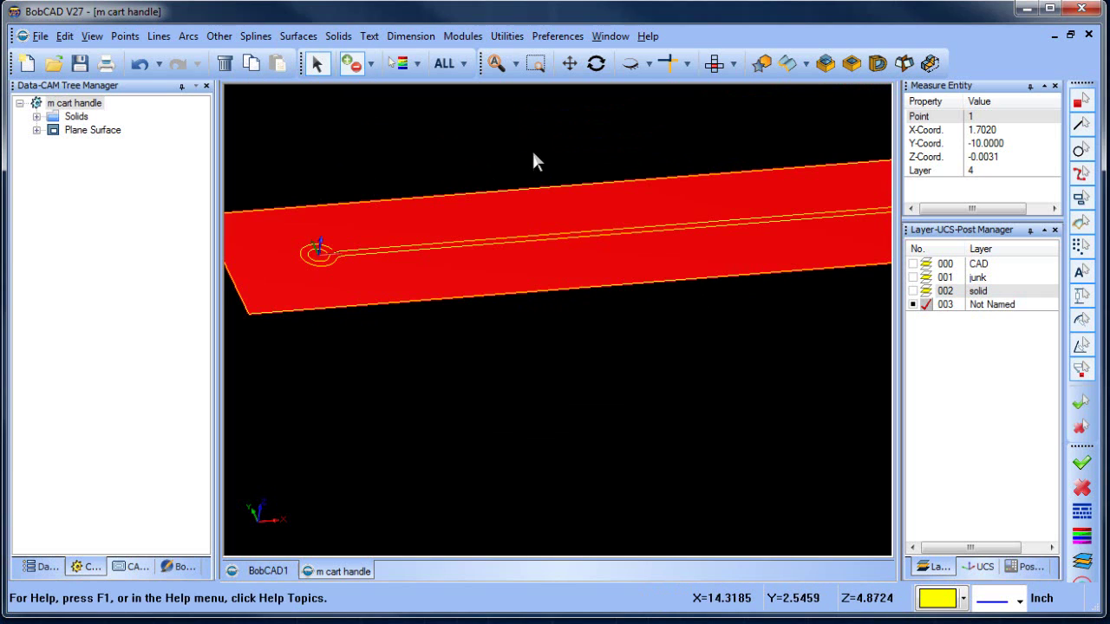
{"action": "key", "text": "Delete"}
{"action": "left_click", "coordinate": [715, 64]}
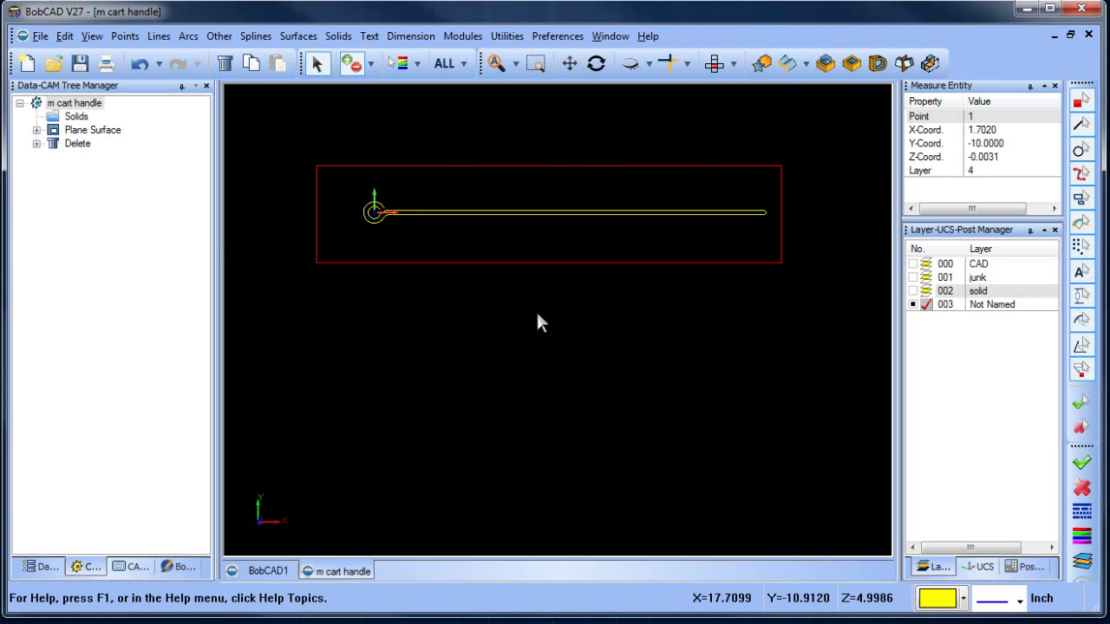
{"action": "scroll", "coordinate": [514, 247], "scroll_direction": "up", "scroll_amount": 2}
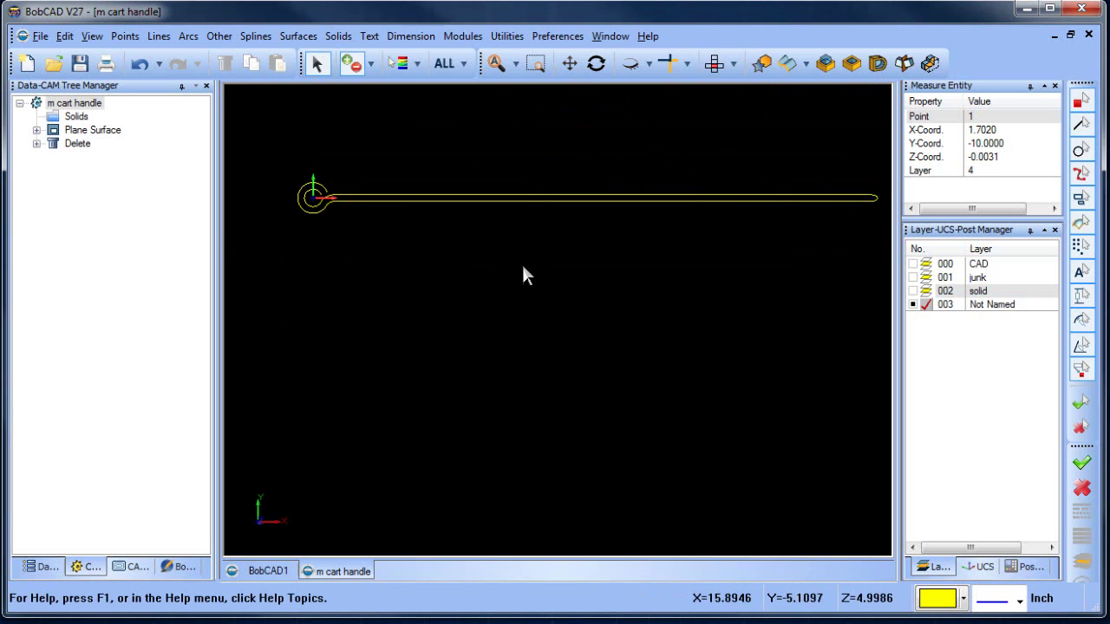
{"action": "middle_click_drag", "start_coordinate": [524, 274], "coordinate": [528, 347]}
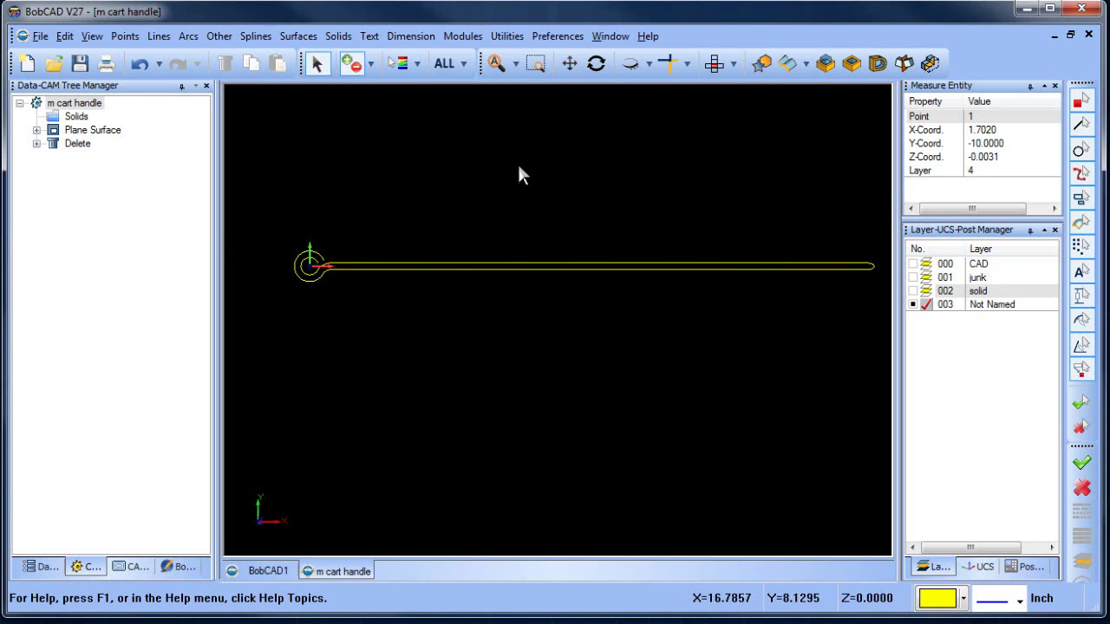
- Zoom in on the handle's loop end
{"action": "scroll", "coordinate": [364, 273], "scroll_direction": "up", "scroll_amount": 2}
{"action": "middle_click_drag", "start_coordinate": [339, 293], "coordinate": [550, 313]}
{"action": "scroll", "coordinate": [389, 277], "scroll_direction": "up", "scroll_amount": 4}
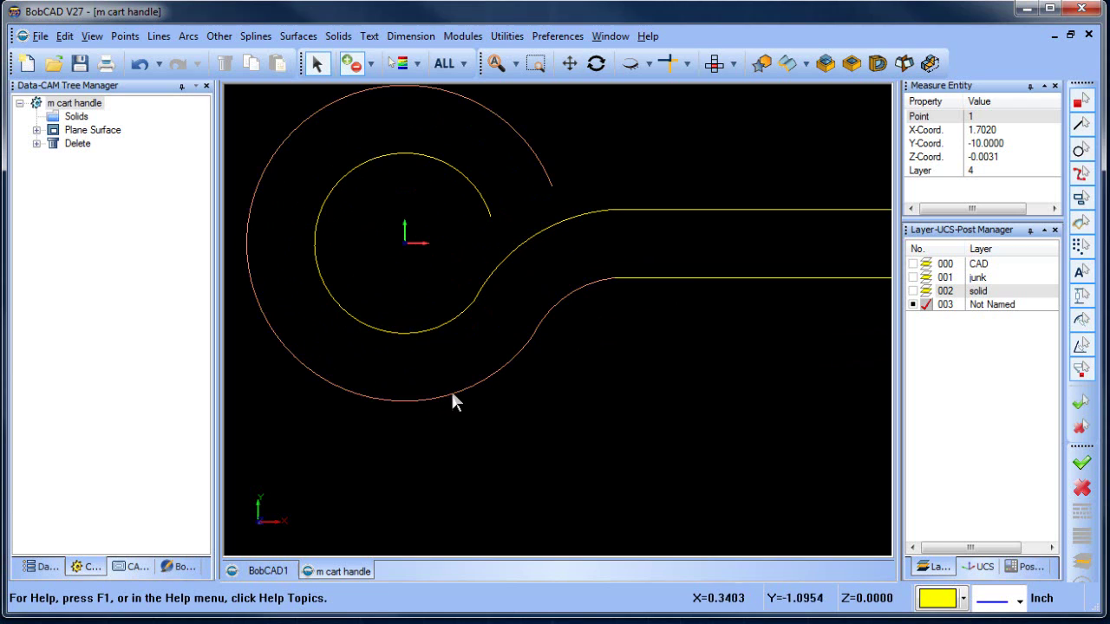
{"action": "scroll", "coordinate": [589, 251], "scroll_direction": "down", "scroll_amount": 2}
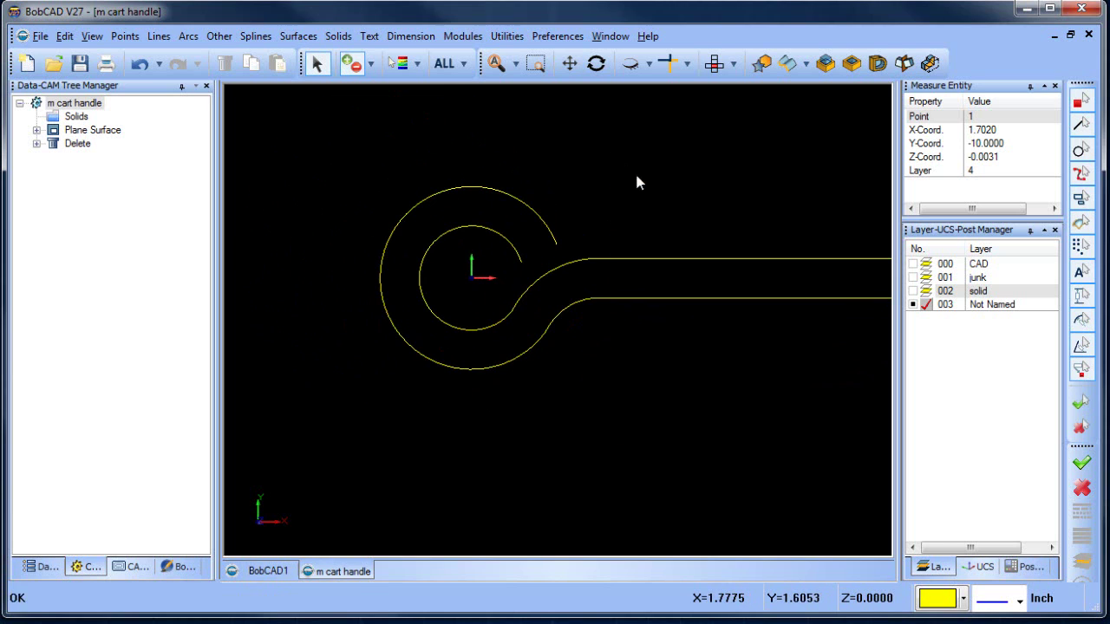
{"action": "right_click", "coordinate": [613, 152]}
{"action": "left_click", "coordinate": [668, 199]}
- Set the drawing colour to light grey and start a Radius dimension with 3 decimals
{"action": "left_click", "coordinate": [964, 599]}
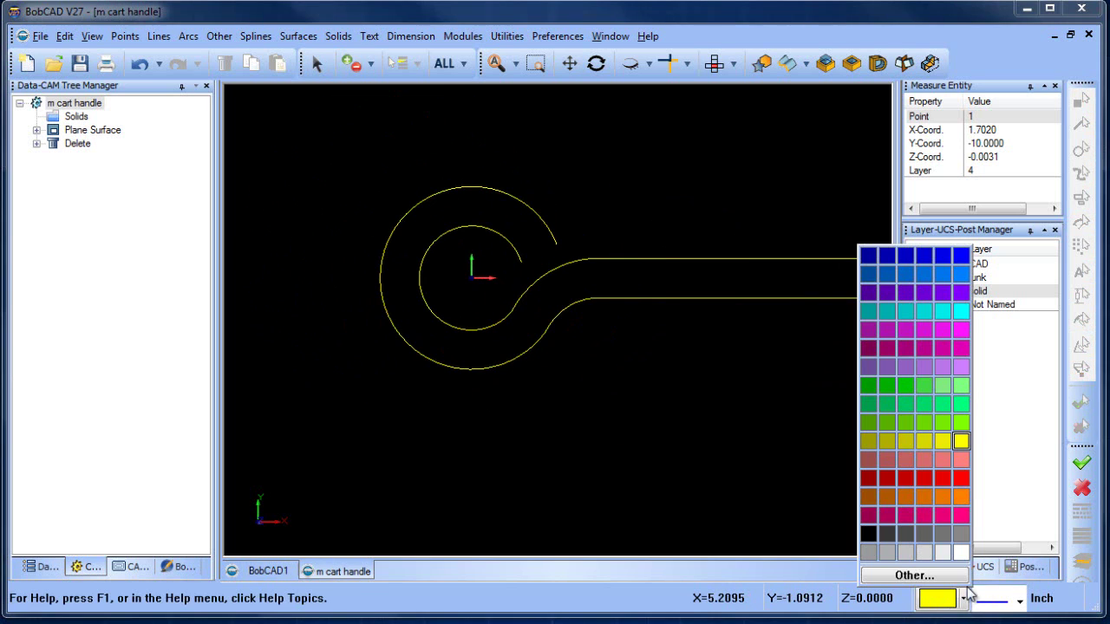
{"action": "left_click", "coordinate": [961, 553]}
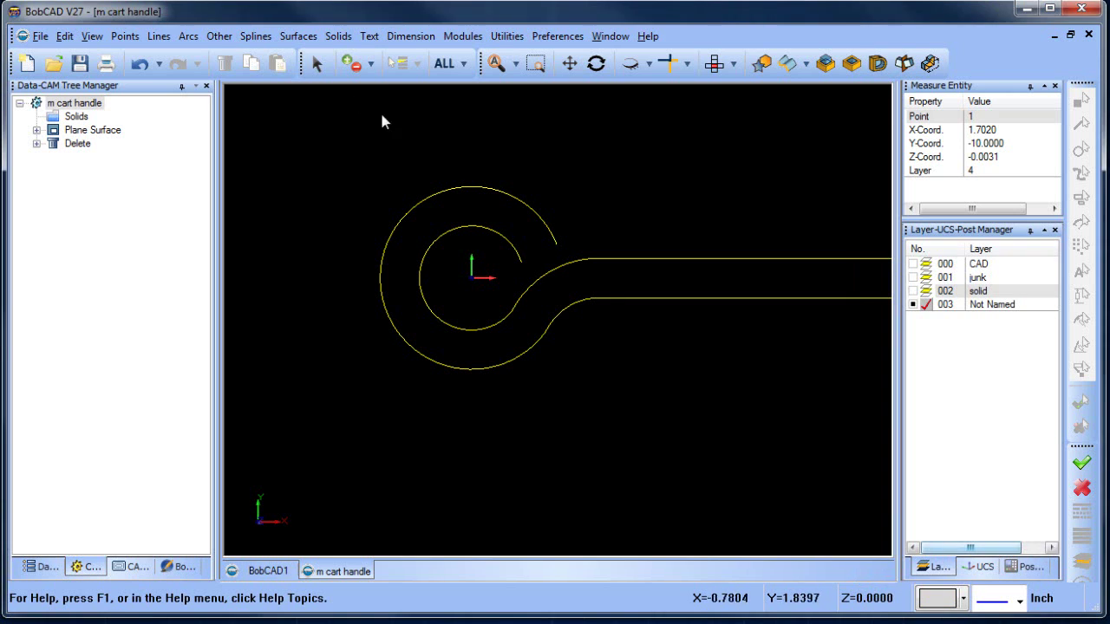
{"action": "left_click", "coordinate": [404, 38]}
{"action": "left_click", "coordinate": [425, 123]}
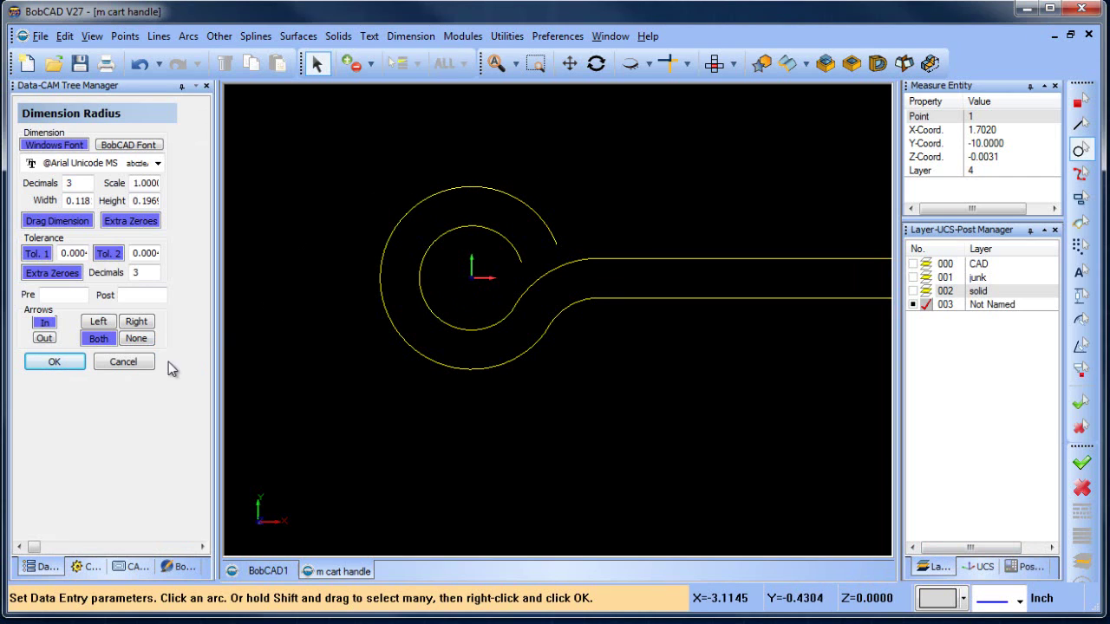
- Cancel the radius dimension and switch the drawing colour back to yellow
{"action": "left_click", "coordinate": [125, 361]}
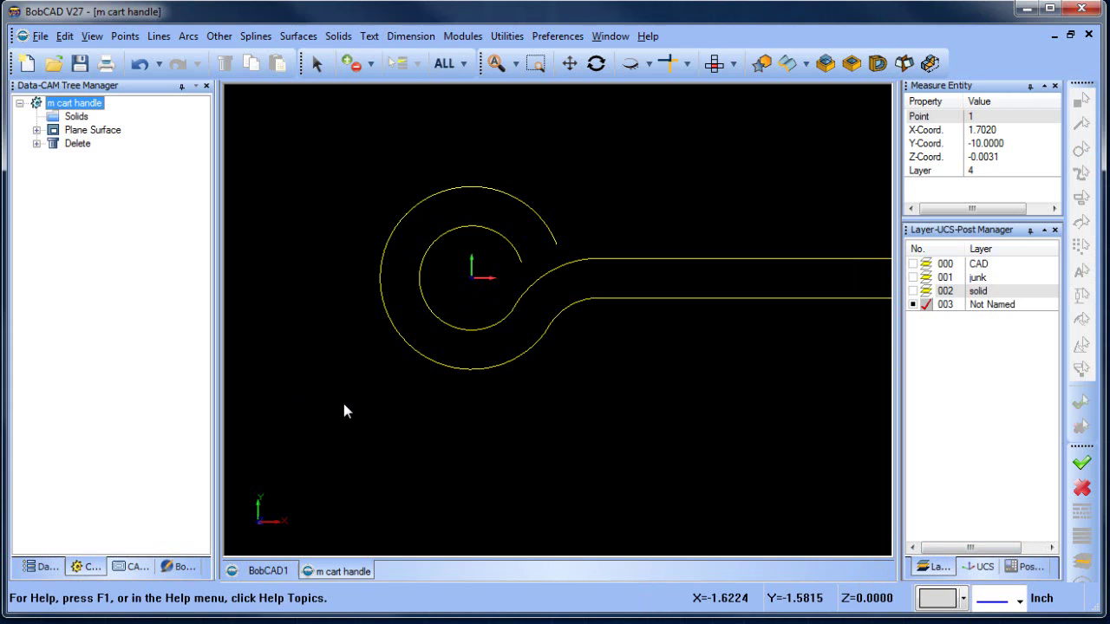
{"action": "left_click", "coordinate": [963, 599]}
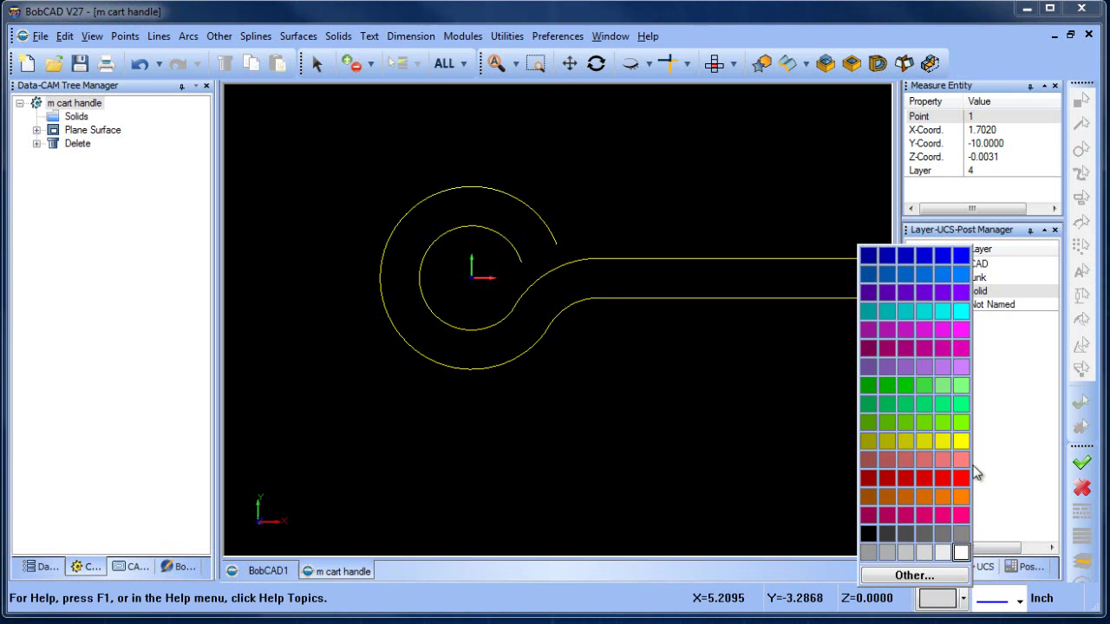
{"action": "left_click", "coordinate": [961, 440]}
- Explode the round end's outer and inner arcs with Entity Type set to Arcs
{"action": "left_click", "coordinate": [506, 35]}
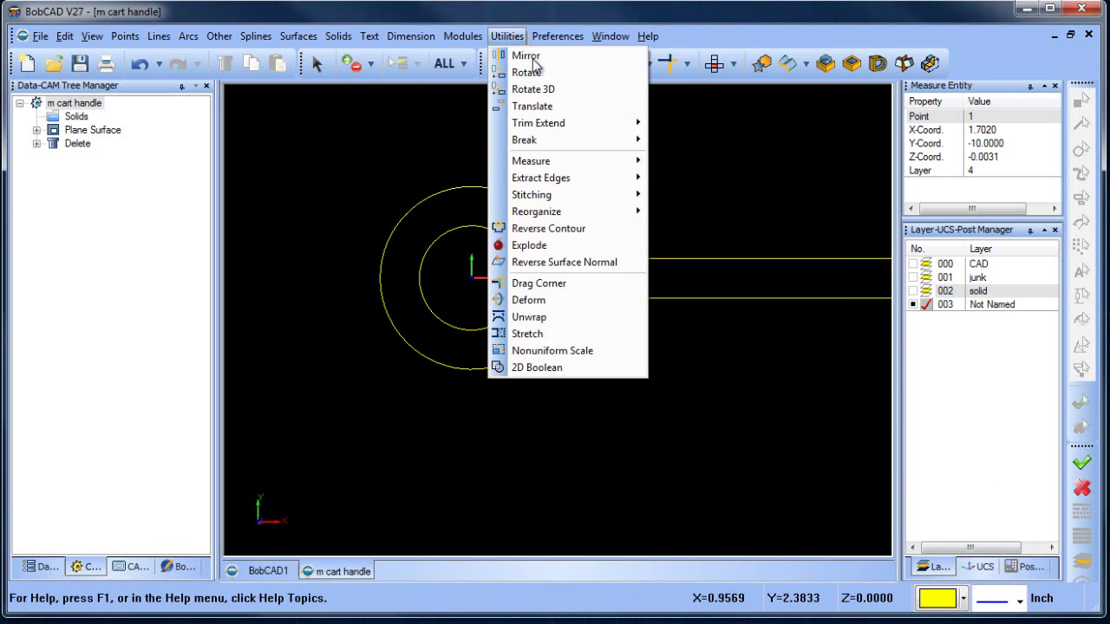
{"action": "left_click", "coordinate": [606, 245]}
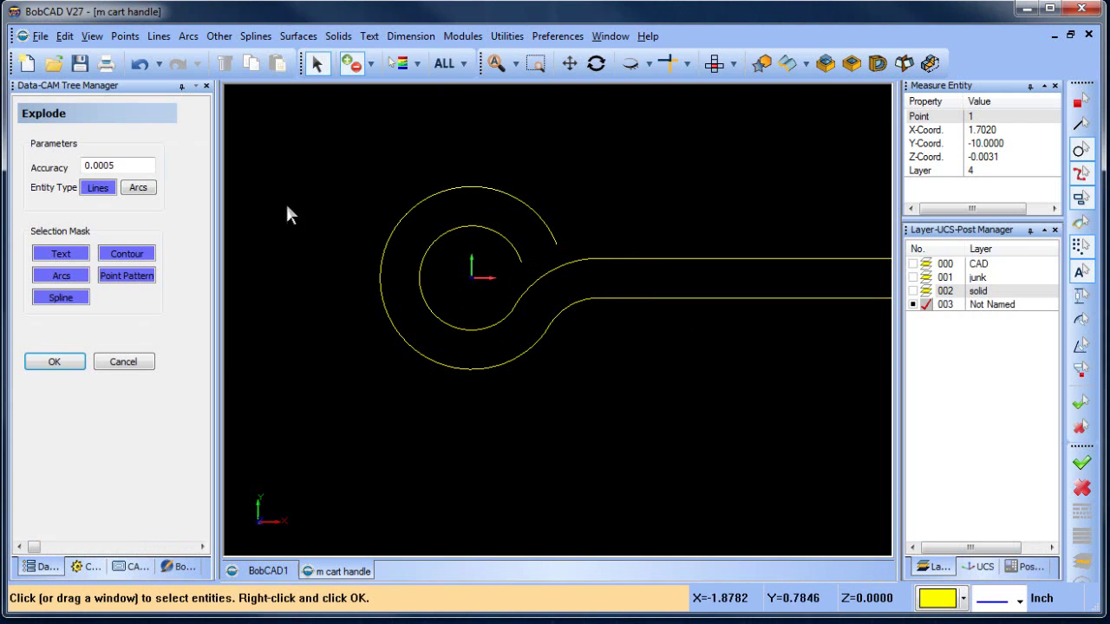
{"action": "left_click", "coordinate": [155, 198]}
{"action": "left_click", "coordinate": [414, 204]}
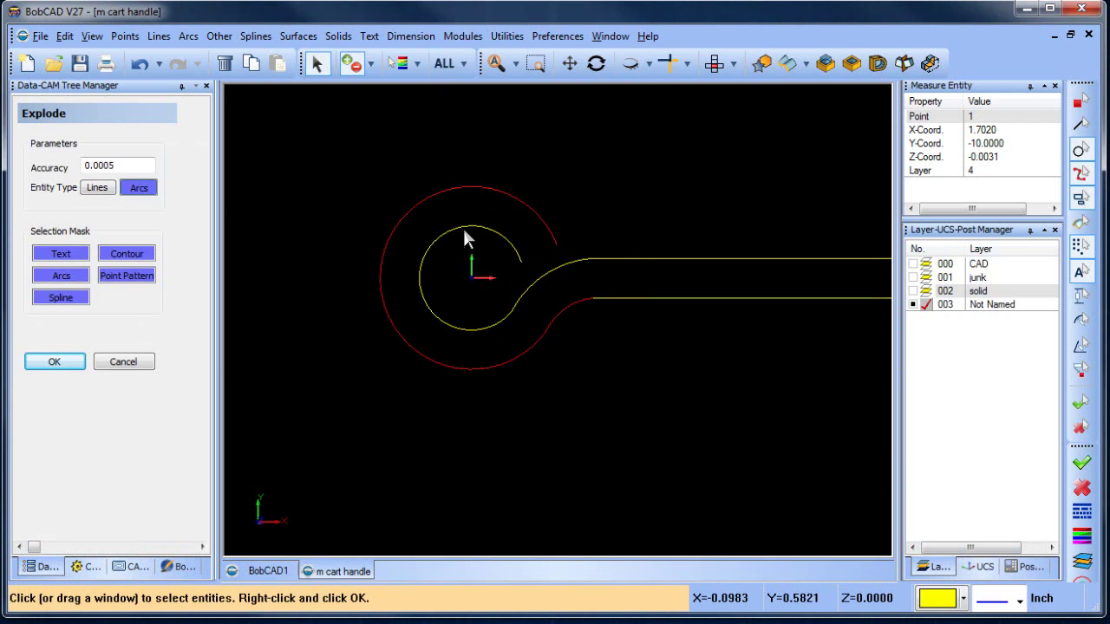
{"action": "left_click", "coordinate": [467, 229]}
{"action": "right_click", "coordinate": [629, 182]}
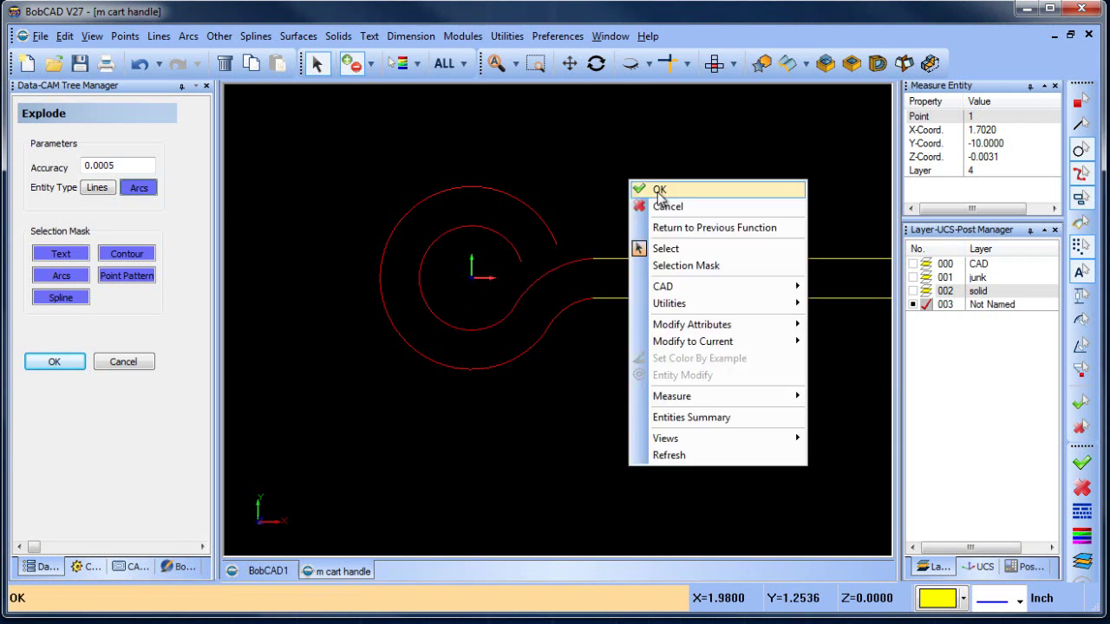
{"action": "left_click", "coordinate": [659, 188]}
{"action": "right_click", "coordinate": [664, 199]}
{"action": "left_click", "coordinate": [672, 218]}
{"action": "left_click", "coordinate": [962, 599]}
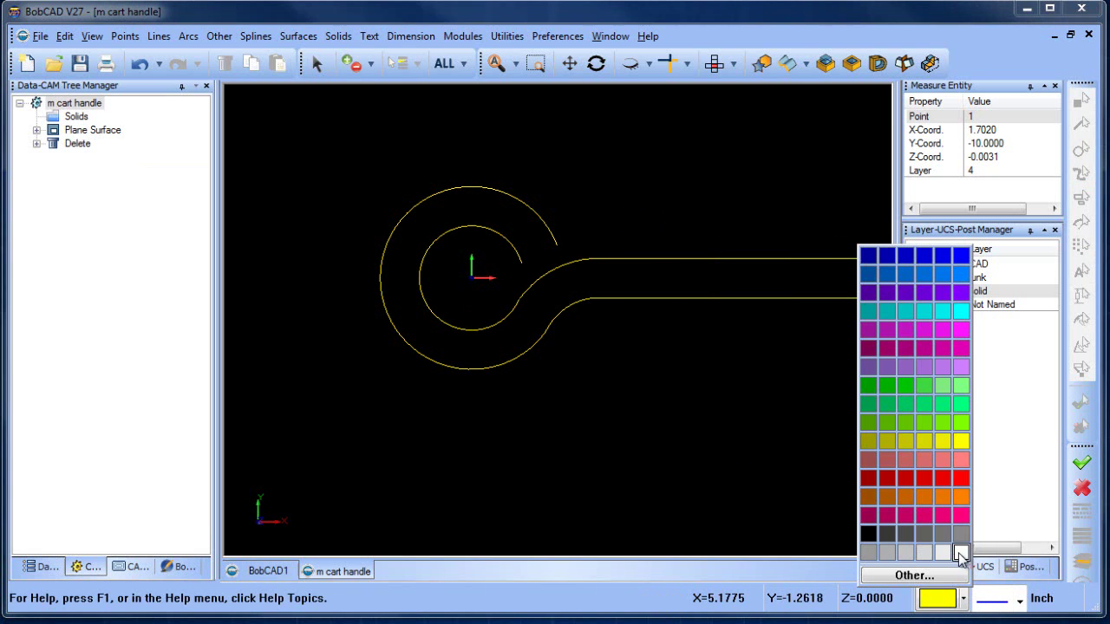
- In light grey, set up a Radius dimension: no tolerances, 0.375 text width, BobCAD Font
{"action": "left_click", "coordinate": [924, 552]}
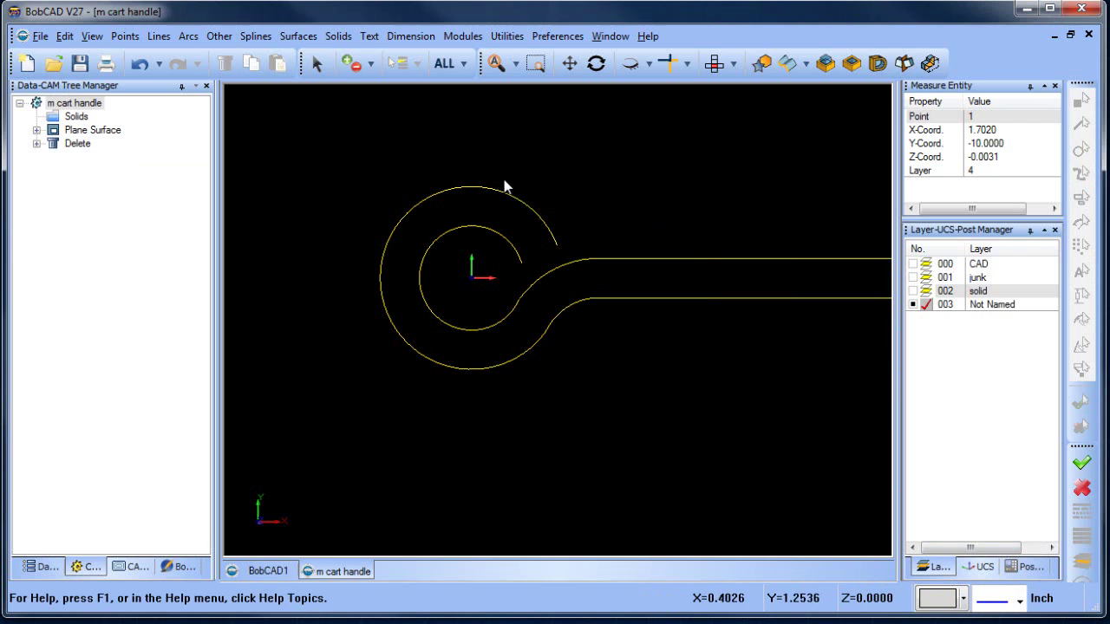
{"action": "left_click", "coordinate": [411, 37]}
{"action": "left_click", "coordinate": [411, 37]}
{"action": "left_click", "coordinate": [412, 36]}
{"action": "left_click", "coordinate": [425, 123]}
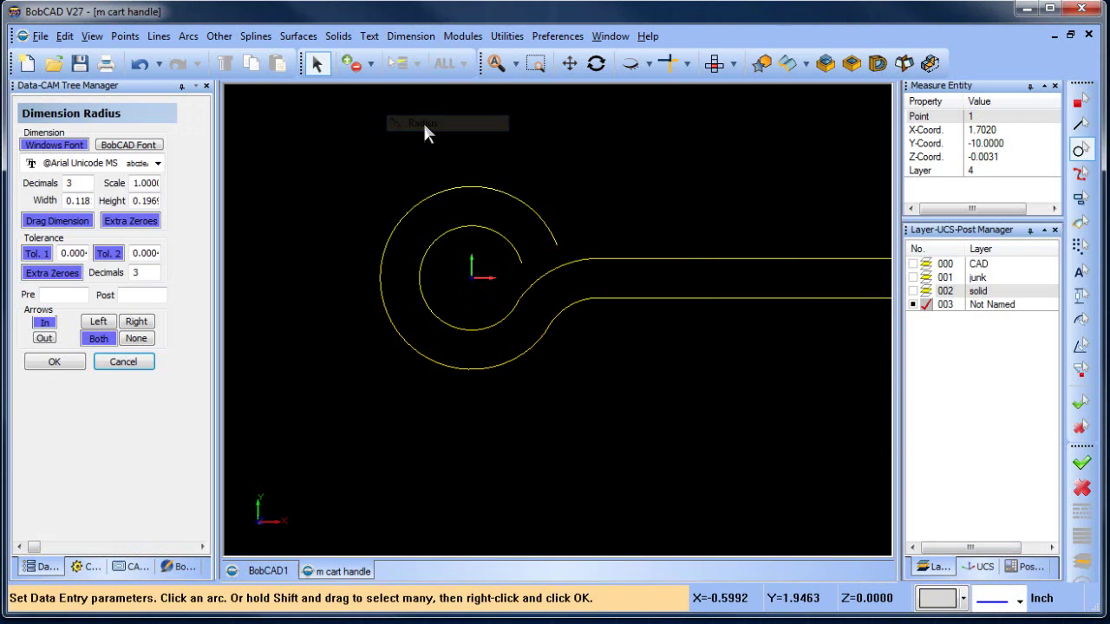
{"action": "left_click", "coordinate": [104, 258]}
{"action": "left_click", "coordinate": [105, 257]}
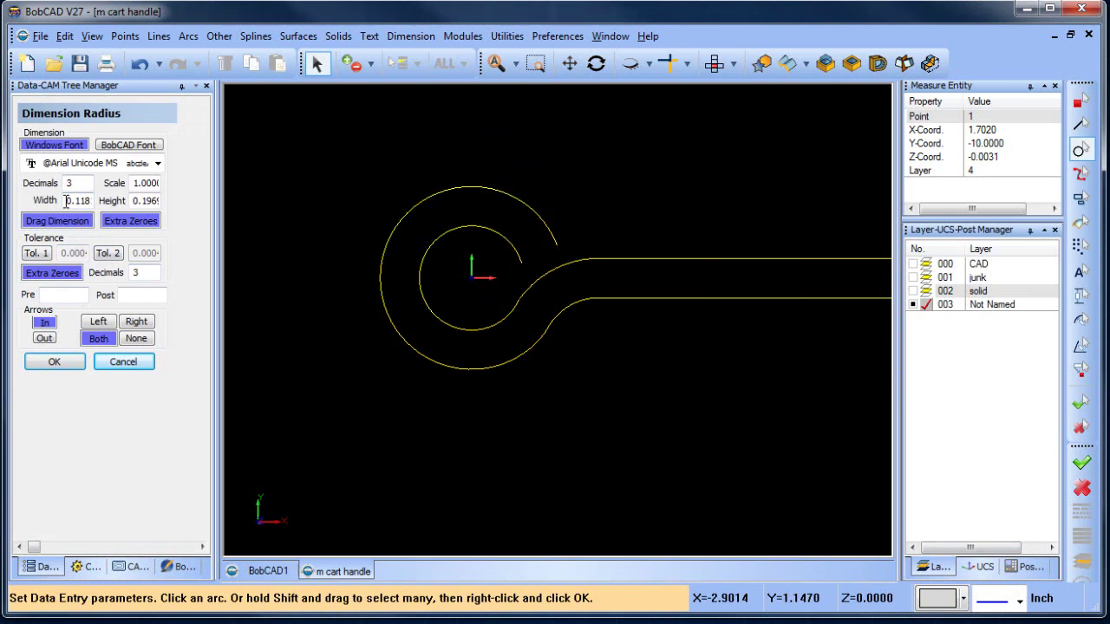
{"action": "double_click", "coordinate": [66, 201]}
{"action": "left_click", "coordinate": [150, 202]}
{"action": "key", "text": "Delete"}
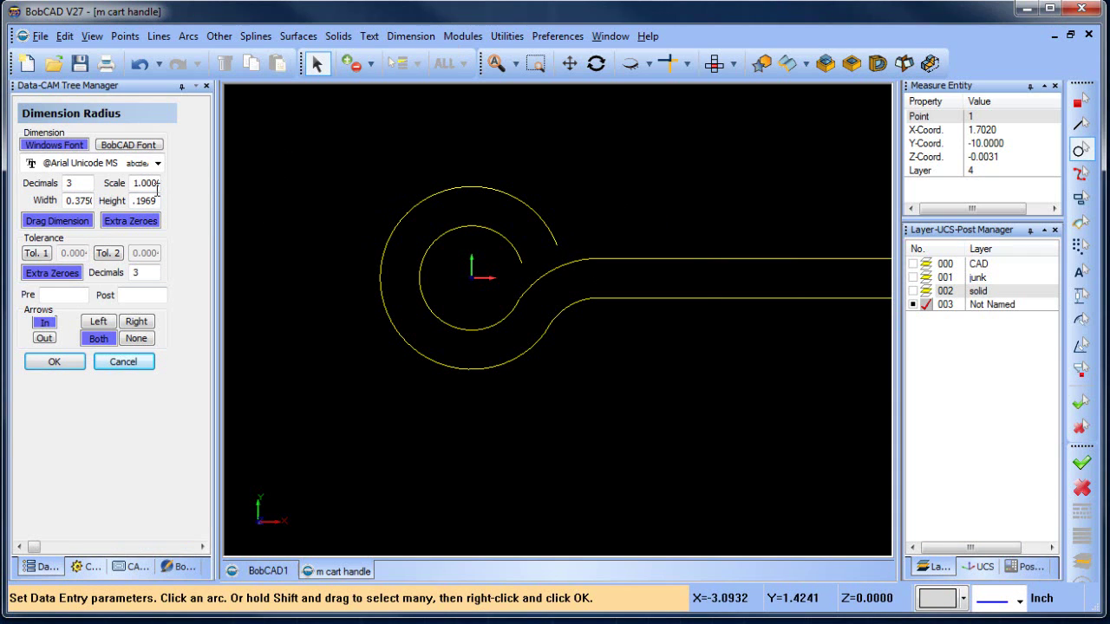
{"action": "key", "text": "Return"}
{"action": "key", "text": "Delete"}
{"action": "left_click", "coordinate": [128, 145]}
- Dimension the round end's arcs: 1.156 and 1.156 R outer, 0.659 R inner
{"action": "left_click", "coordinate": [516, 198]}
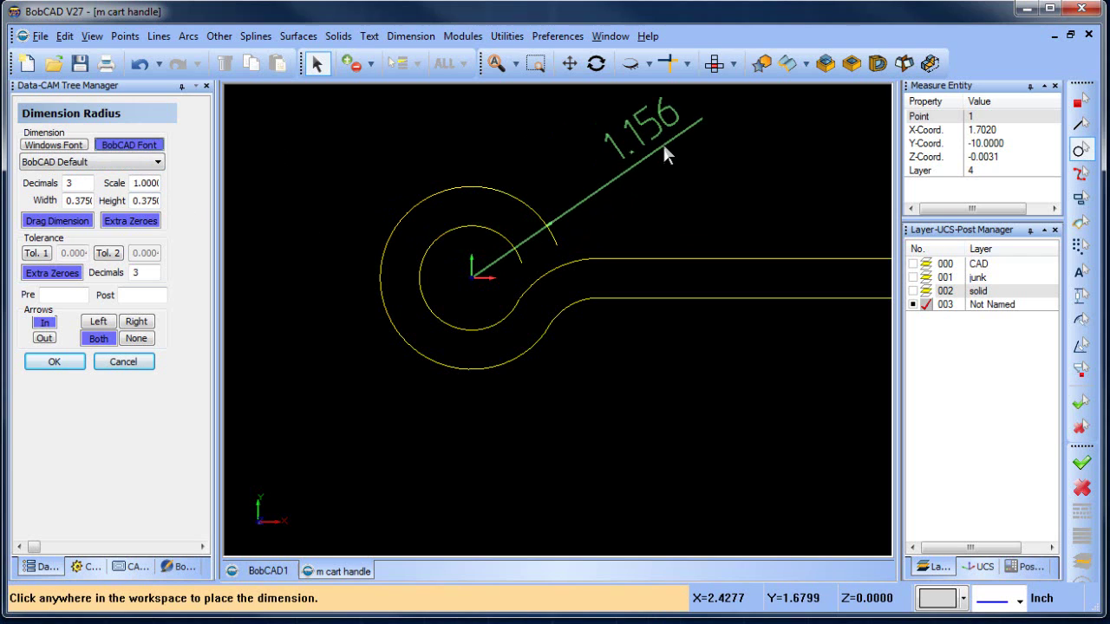
{"action": "left_click", "coordinate": [665, 148]}
{"action": "scroll", "coordinate": [638, 186], "scroll_direction": "down", "scroll_amount": 2}
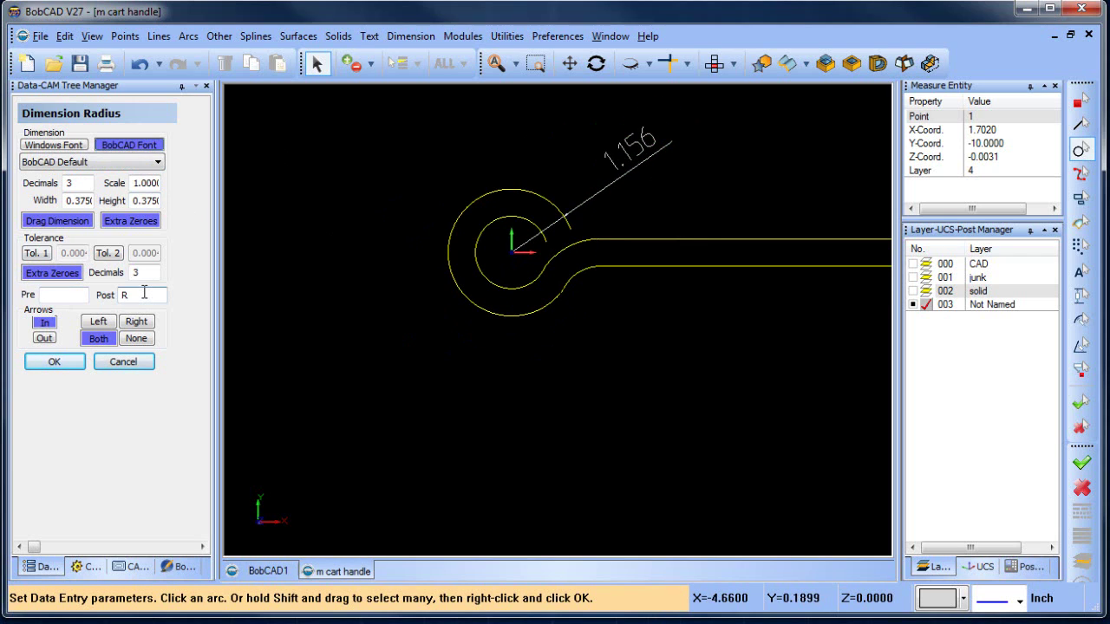
{"action": "left_click", "coordinate": [546, 198]}
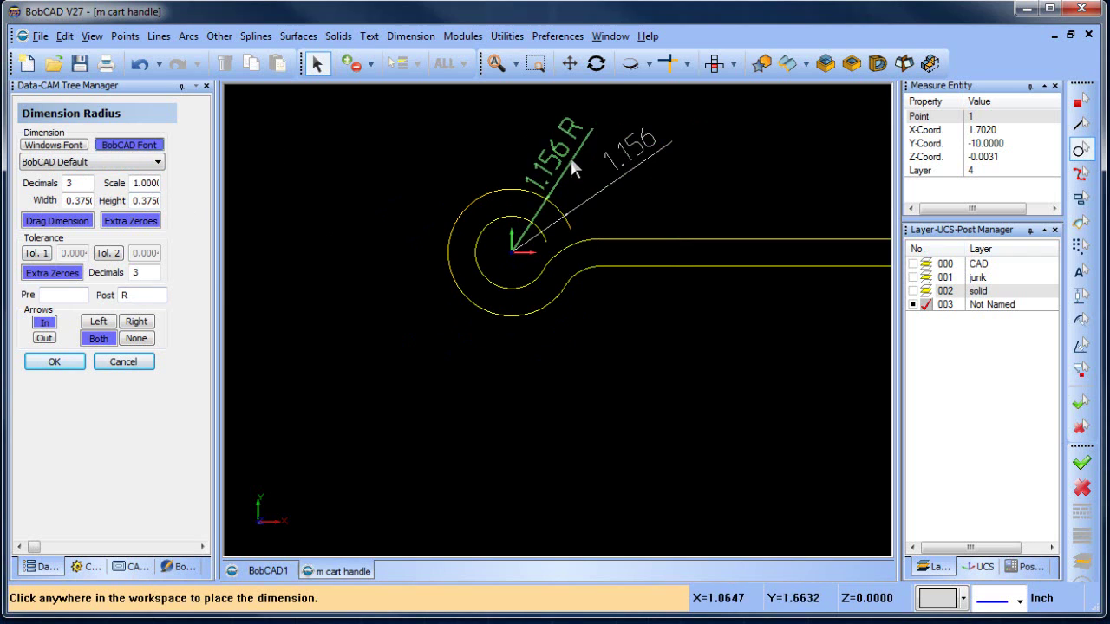
{"action": "left_click", "coordinate": [604, 120]}
{"action": "scroll", "coordinate": [638, 210], "scroll_direction": "down", "scroll_amount": 1}
{"action": "middle_click_drag", "start_coordinate": [708, 190], "coordinate": [683, 265]}
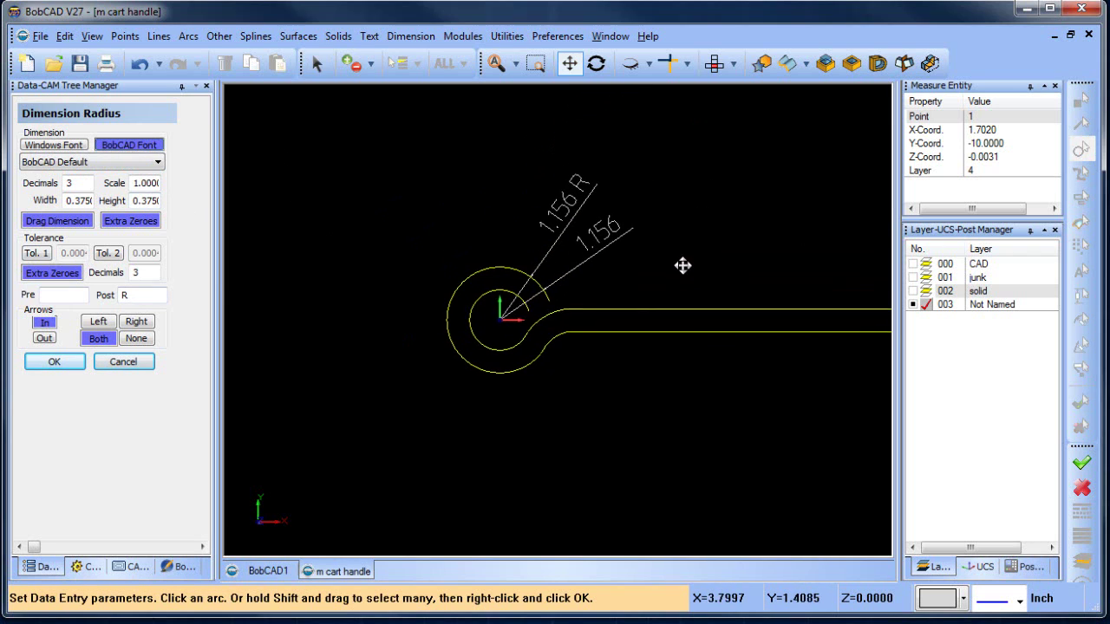
{"action": "left_click", "coordinate": [524, 314]}
{"action": "left_click", "coordinate": [630, 288]}
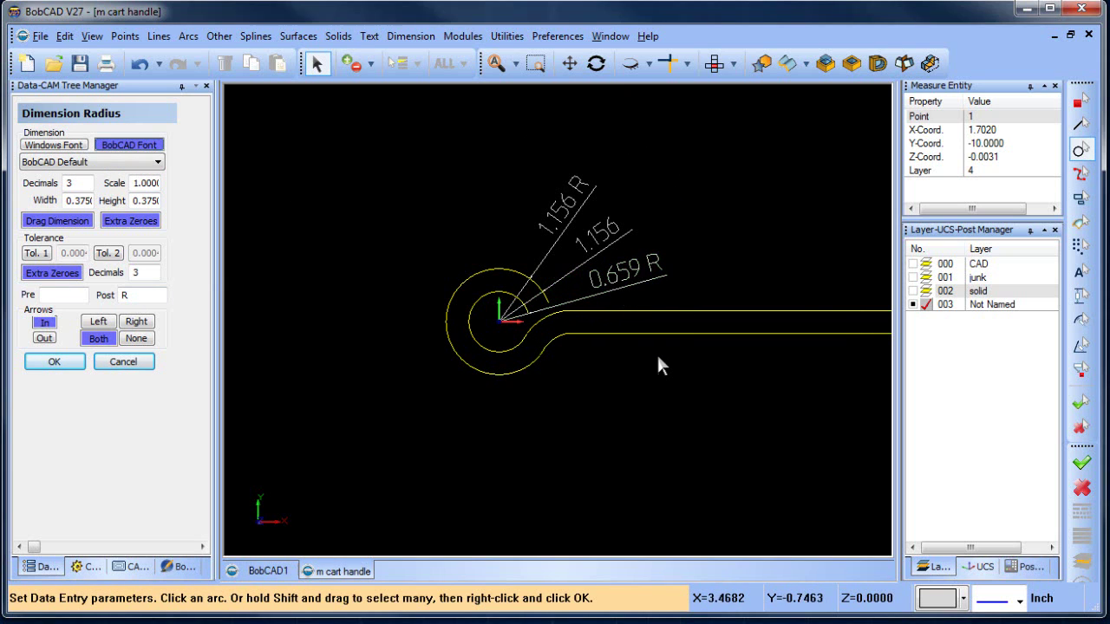
- Add a 2.312 R vertical dimension across the outer circle, placed left of it
{"action": "left_click", "coordinate": [410, 36]}
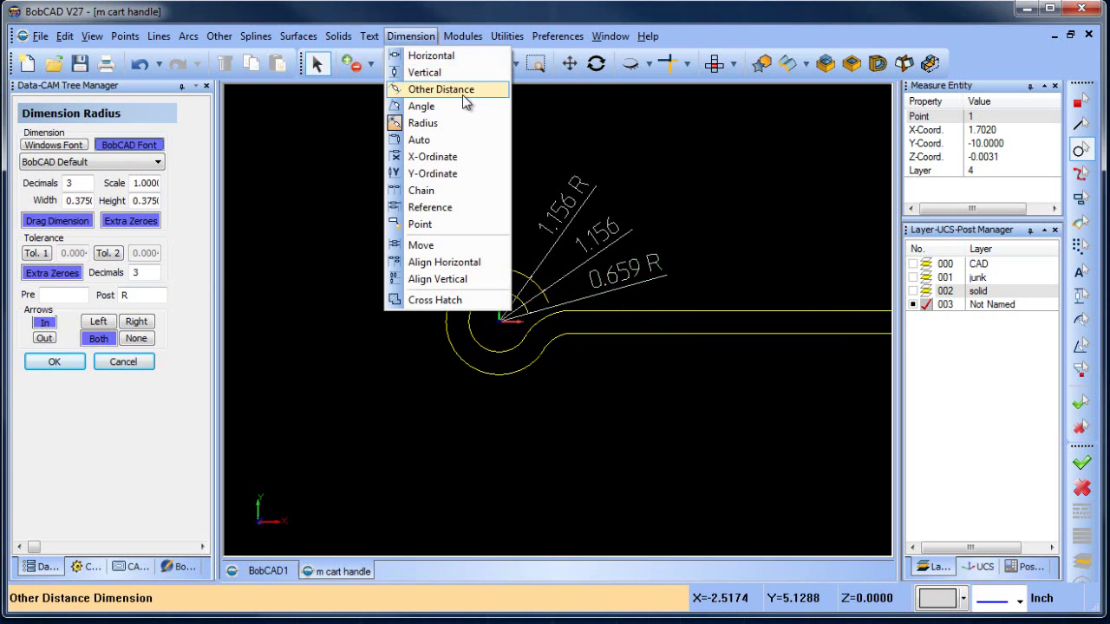
{"action": "left_click", "coordinate": [458, 70]}
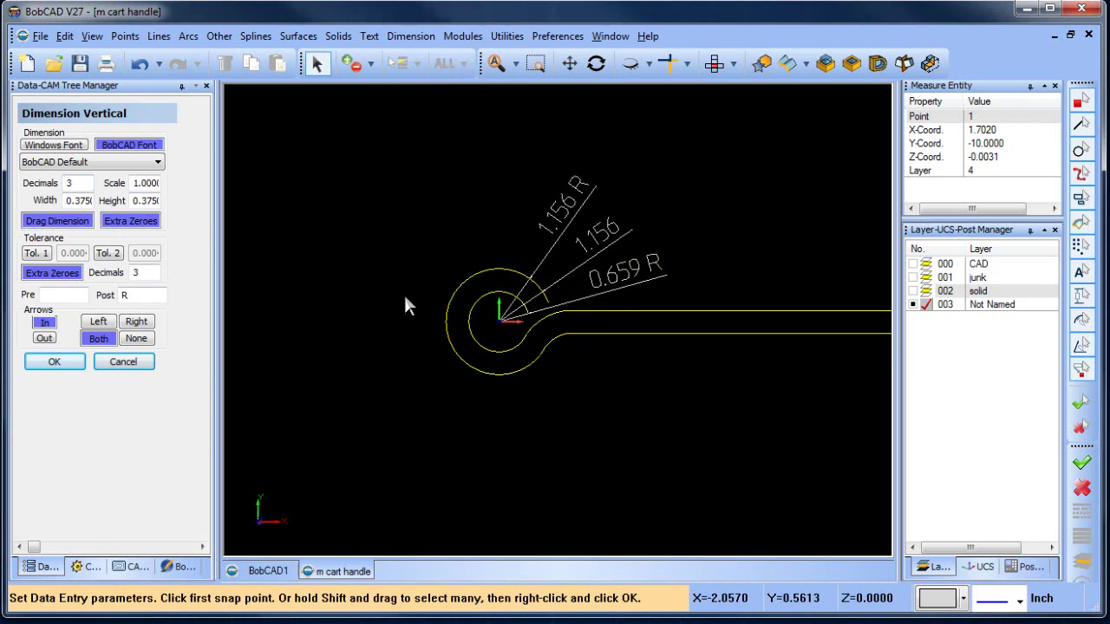
{"action": "left_click", "coordinate": [499, 375]}
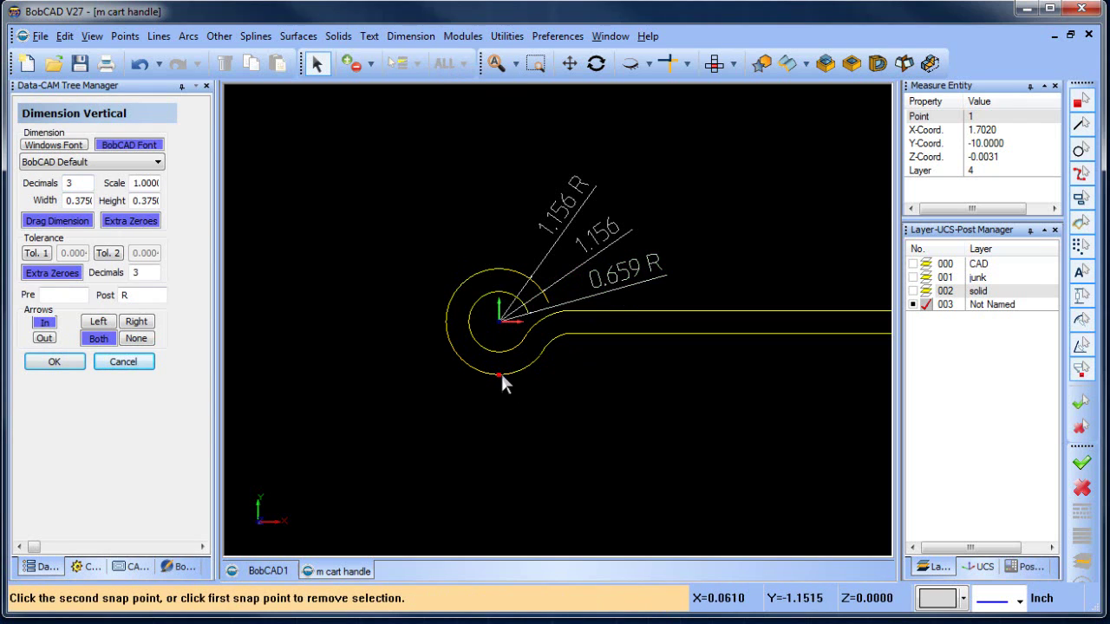
{"action": "left_click", "coordinate": [499, 269]}
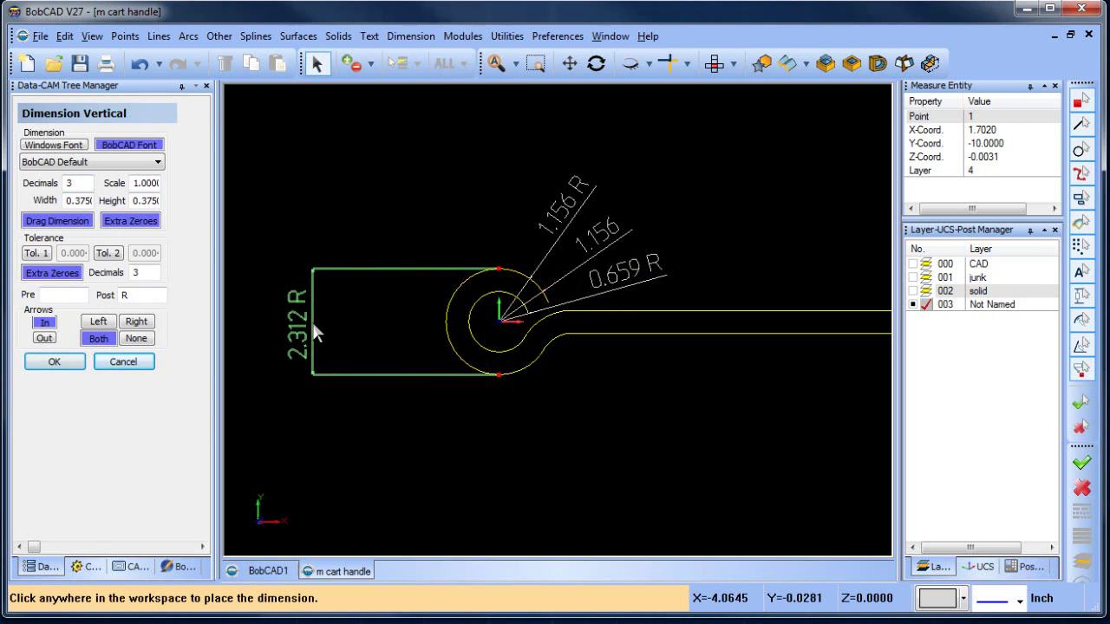
{"action": "left_click", "coordinate": [314, 325]}
{"action": "left_click", "coordinate": [141, 297]}
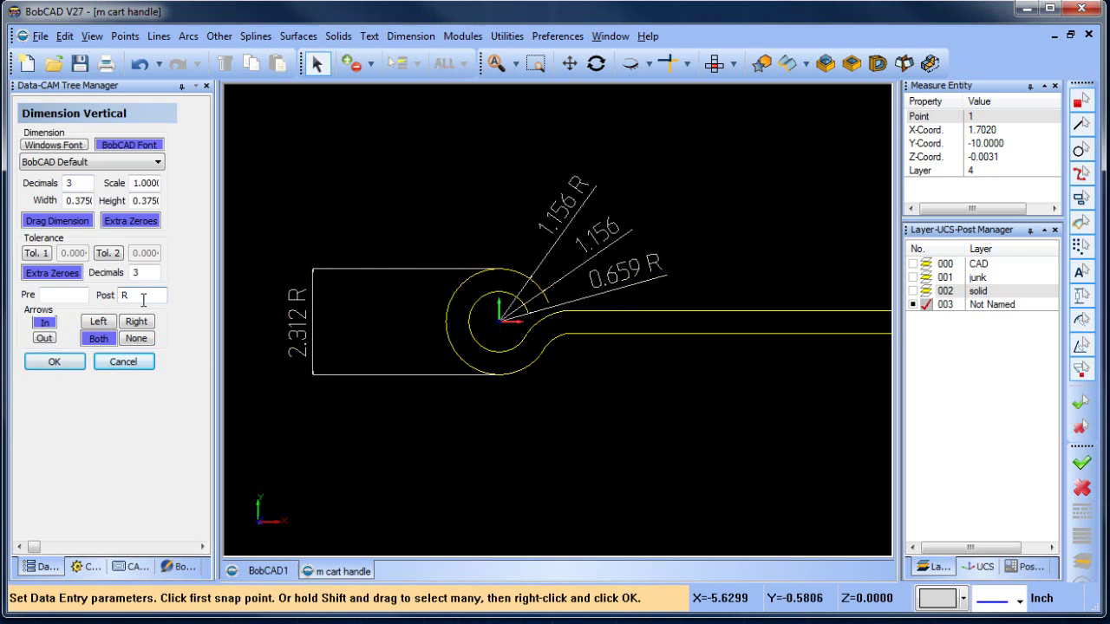
- Add a 2.312 vertical dimension on the outer circle and 1.319 on the inner circle
{"action": "left_click", "coordinate": [500, 375]}
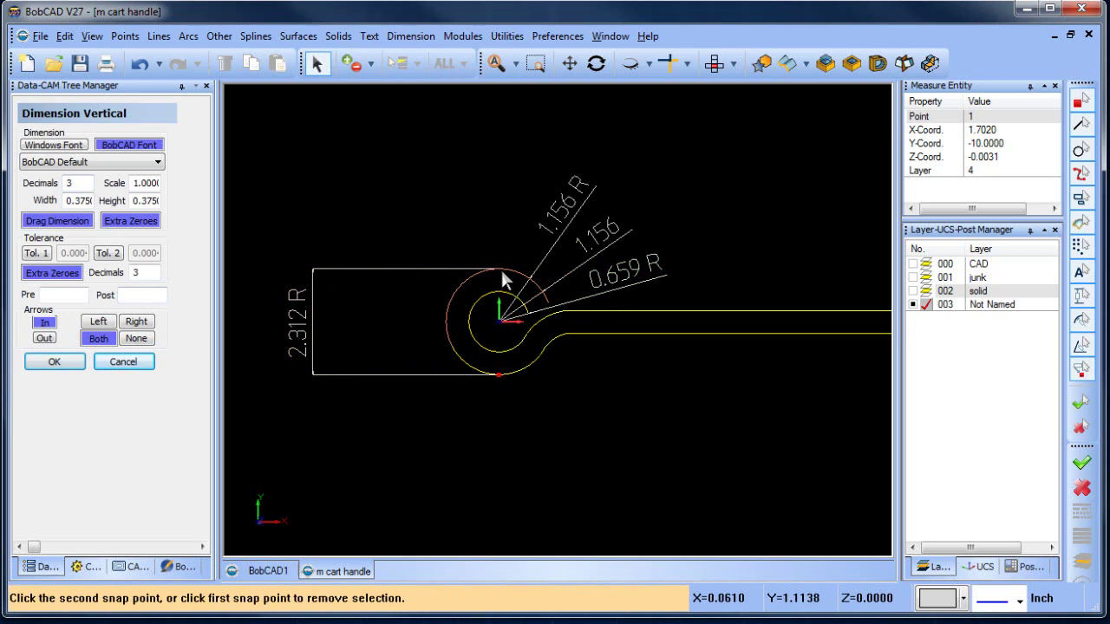
{"action": "left_click", "coordinate": [501, 270]}
{"action": "left_click", "coordinate": [352, 321]}
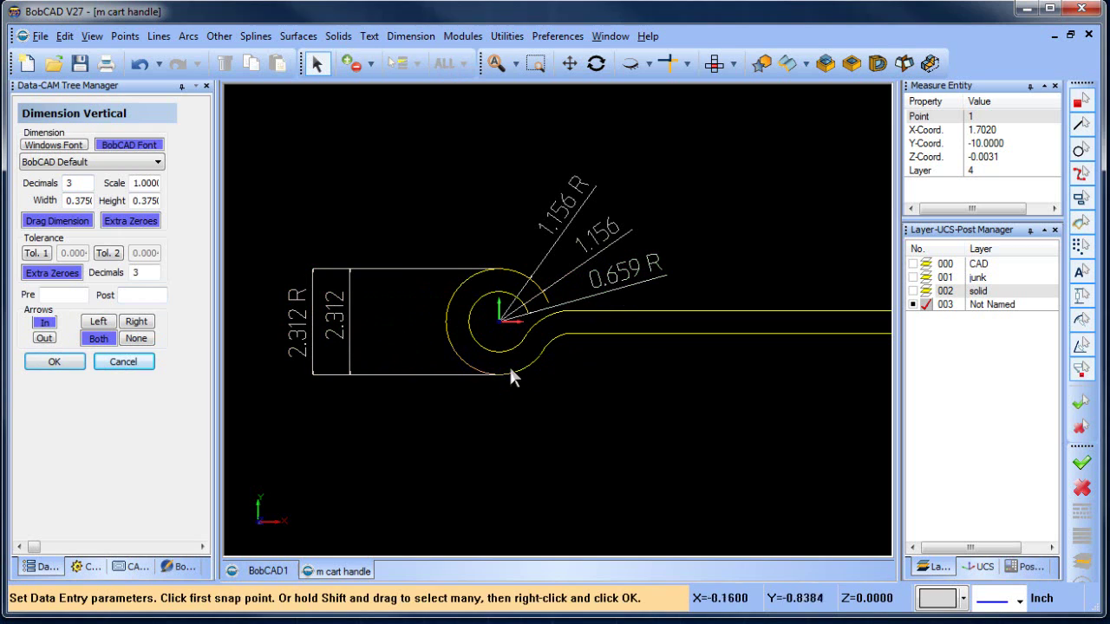
{"action": "left_click", "coordinate": [499, 351]}
{"action": "left_click", "coordinate": [500, 291]}
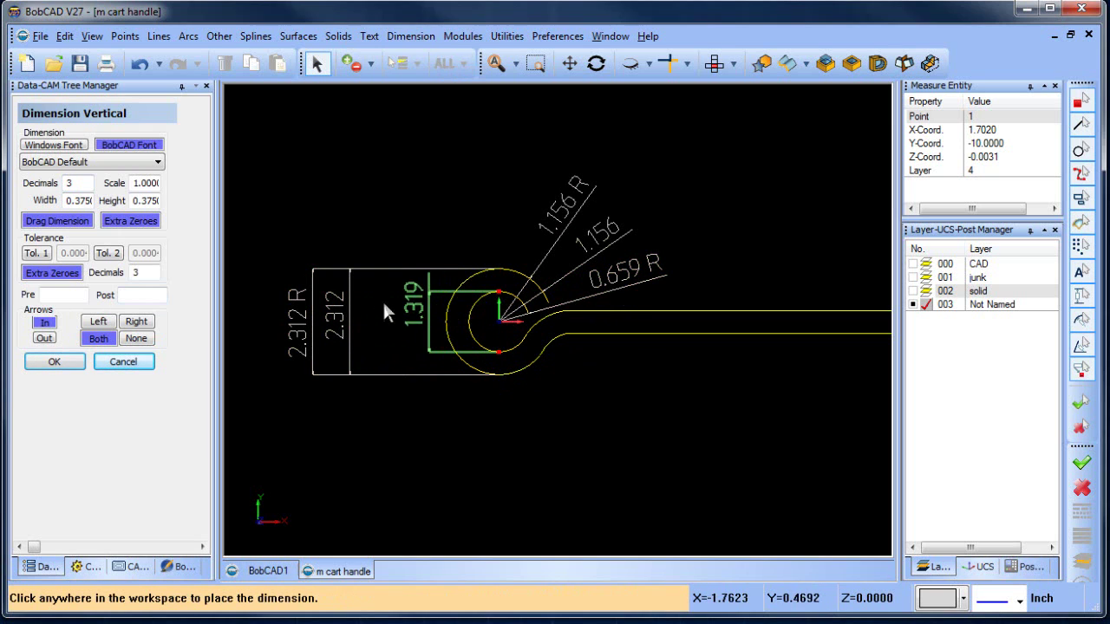
{"action": "left_click", "coordinate": [374, 311]}
{"action": "right_click", "coordinate": [375, 179]}
{"action": "left_click", "coordinate": [408, 205]}
- Delete the 2.312 R dimension and the radius dimensions
{"action": "left_click", "coordinate": [295, 324]}
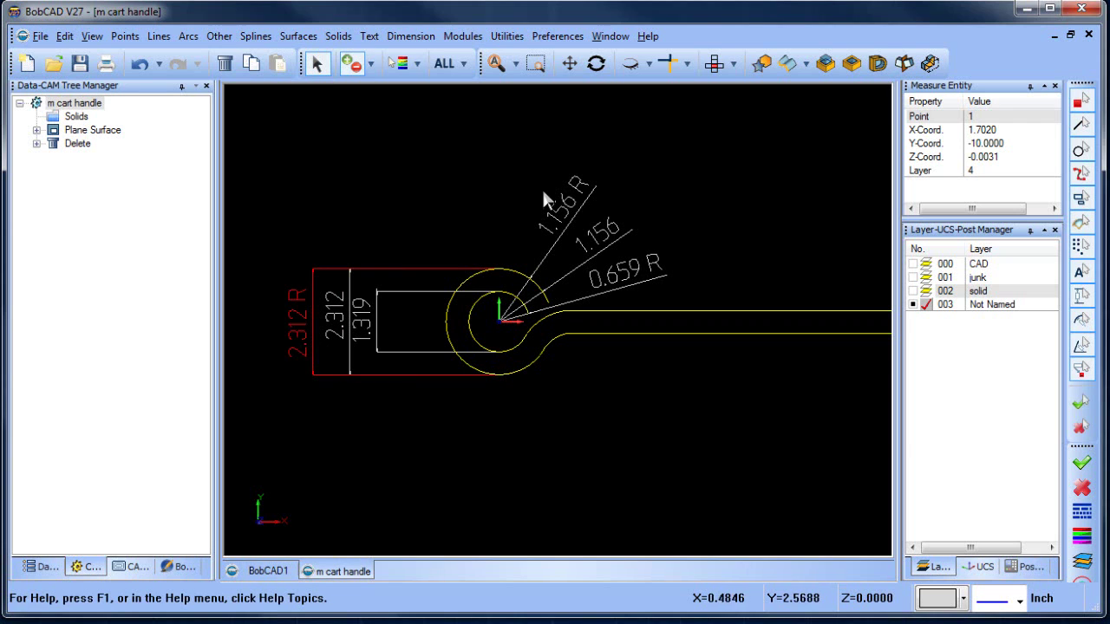
{"action": "left_click", "coordinate": [664, 275]}
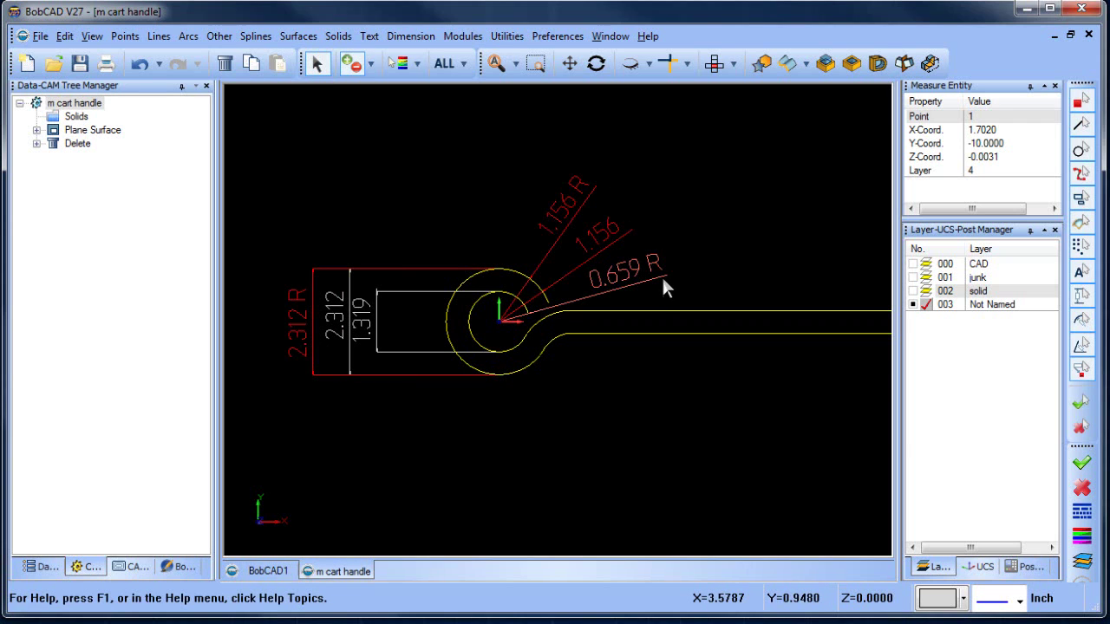
{"action": "key", "text": "Delete"}
{"action": "scroll", "coordinate": [482, 326], "scroll_direction": "up", "scroll_amount": 1}
{"action": "scroll", "coordinate": [500, 361], "scroll_direction": "up", "scroll_amount": 3}
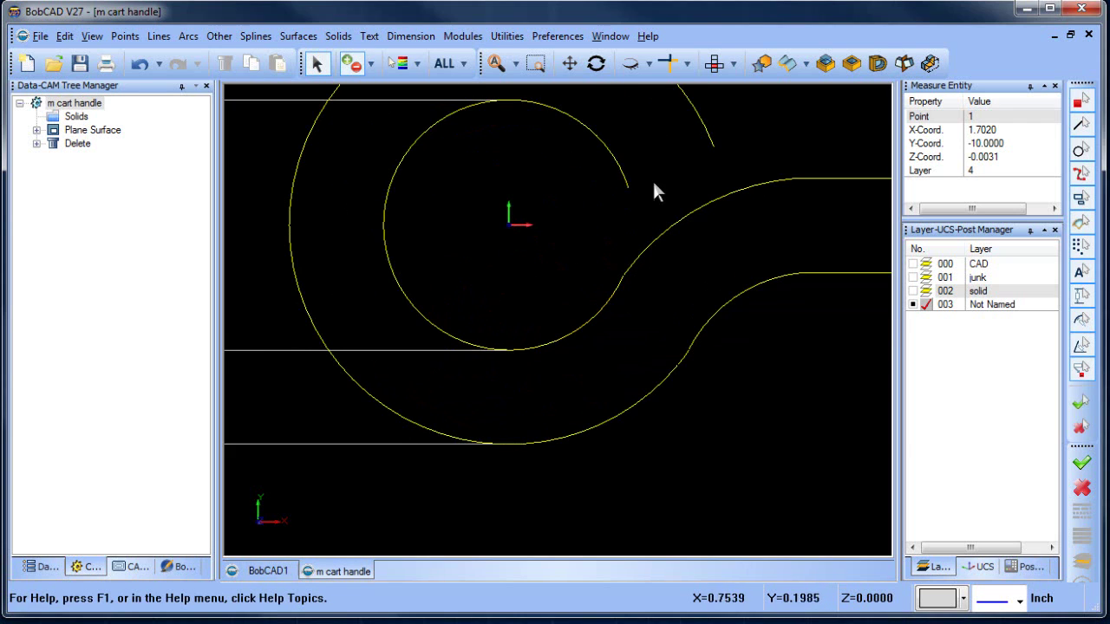
{"action": "scroll", "coordinate": [678, 191], "scroll_direction": "down", "scroll_amount": 1}
{"action": "middle_click_drag", "start_coordinate": [726, 285], "coordinate": [589, 319]}
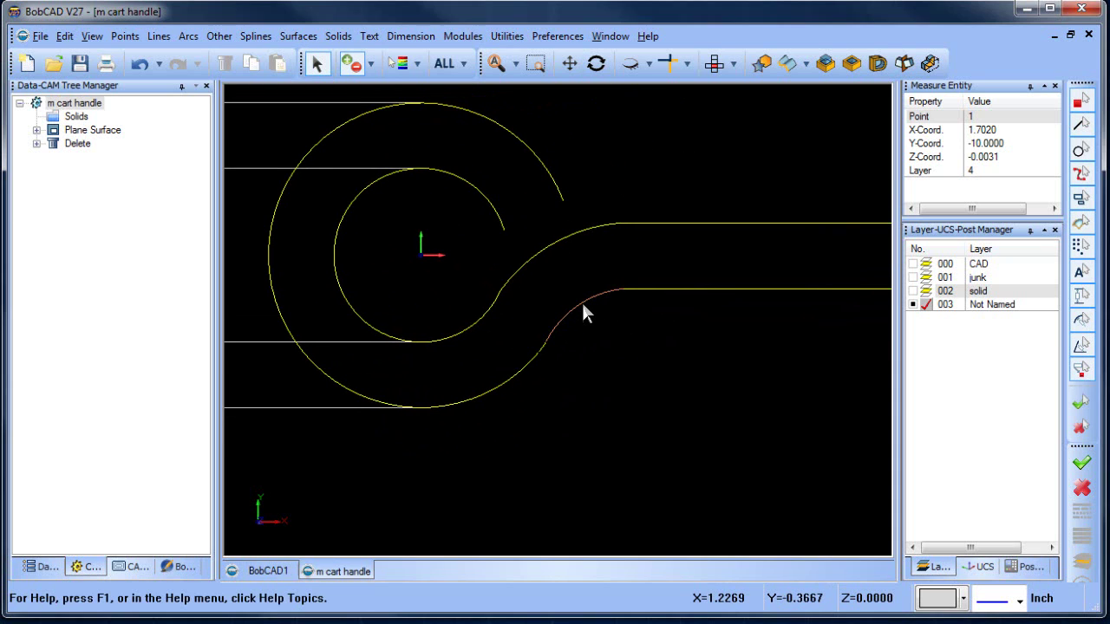
- Switch new lines to dashed and draw a horizontal line from the arcs' shared centre rightward
{"action": "left_click", "coordinate": [1021, 602]}
{"action": "left_click", "coordinate": [1011, 542]}
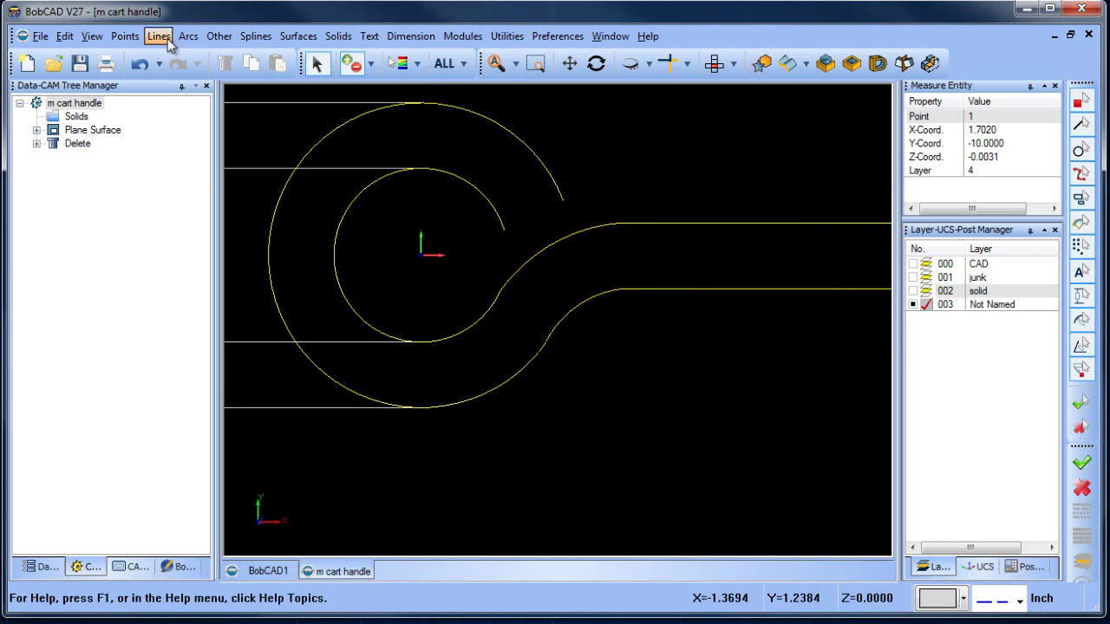
{"action": "left_click", "coordinate": [159, 36]}
{"action": "left_click", "coordinate": [194, 168]}
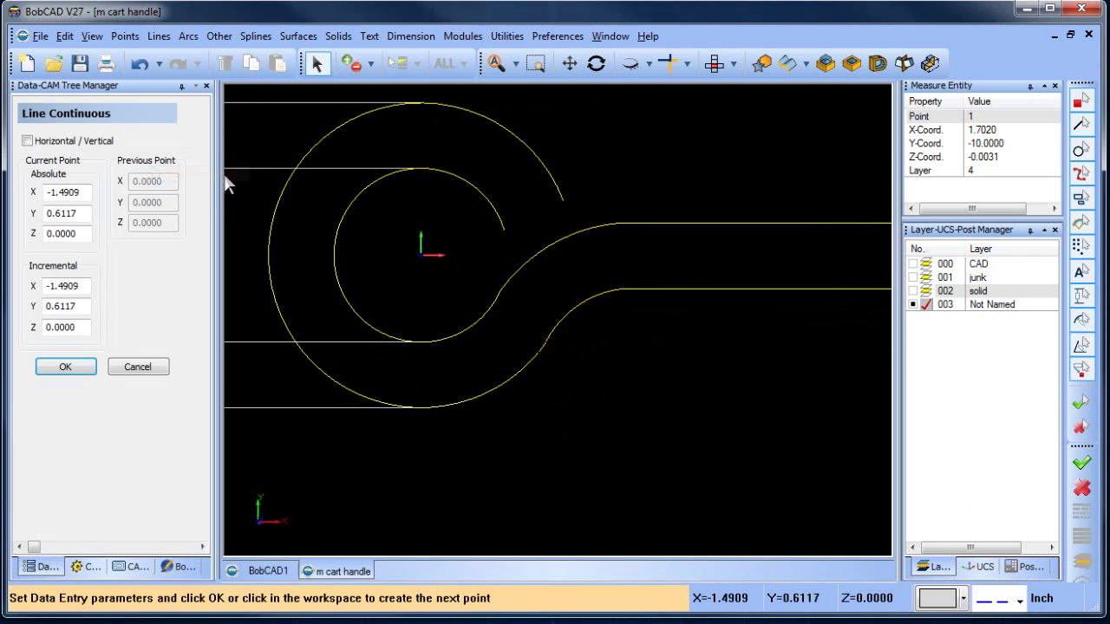
{"action": "left_click", "coordinate": [27, 141]}
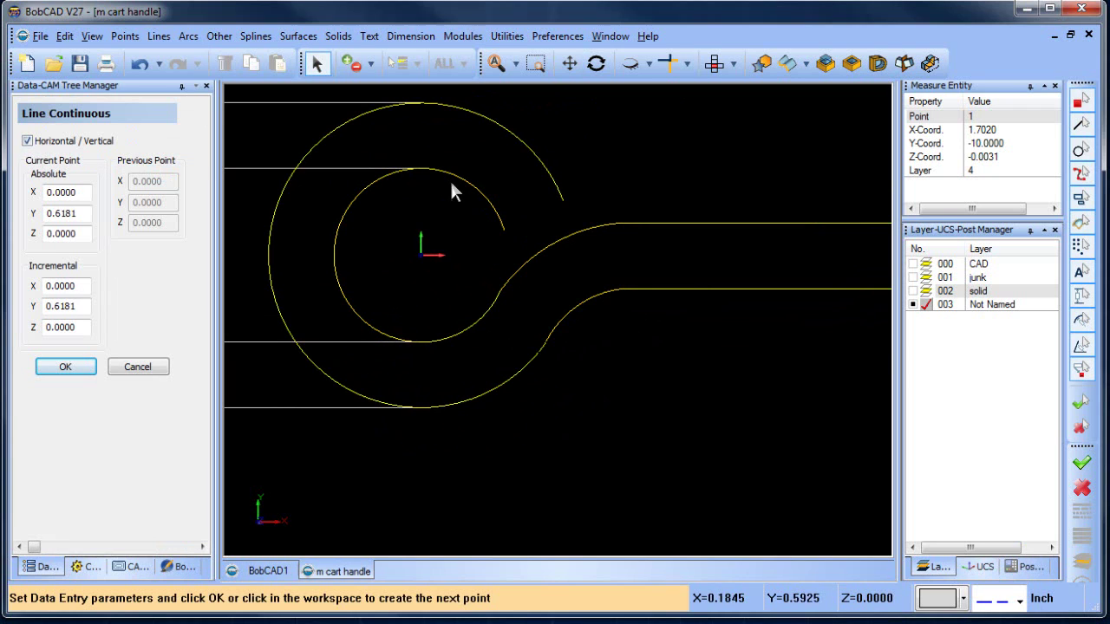
{"action": "left_click", "coordinate": [422, 256]}
{"action": "left_click", "coordinate": [676, 258]}
{"action": "right_click", "coordinate": [709, 259]}
{"action": "left_click", "coordinate": [729, 289]}
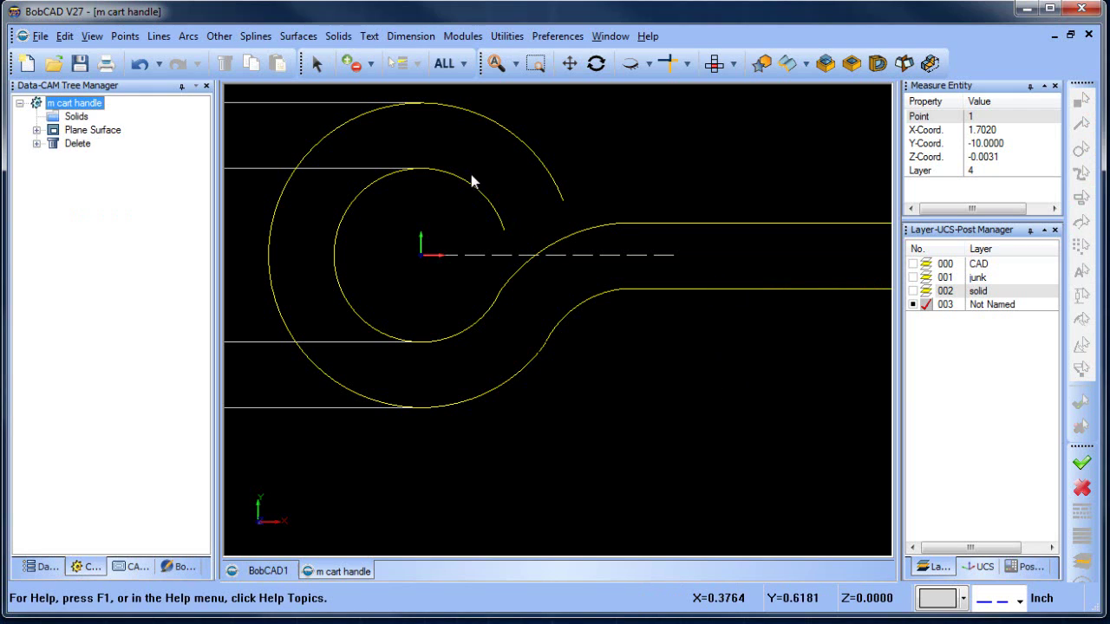
- Join the inner and outer arc ends with a line to close the hook
{"action": "left_click", "coordinate": [153, 36]}
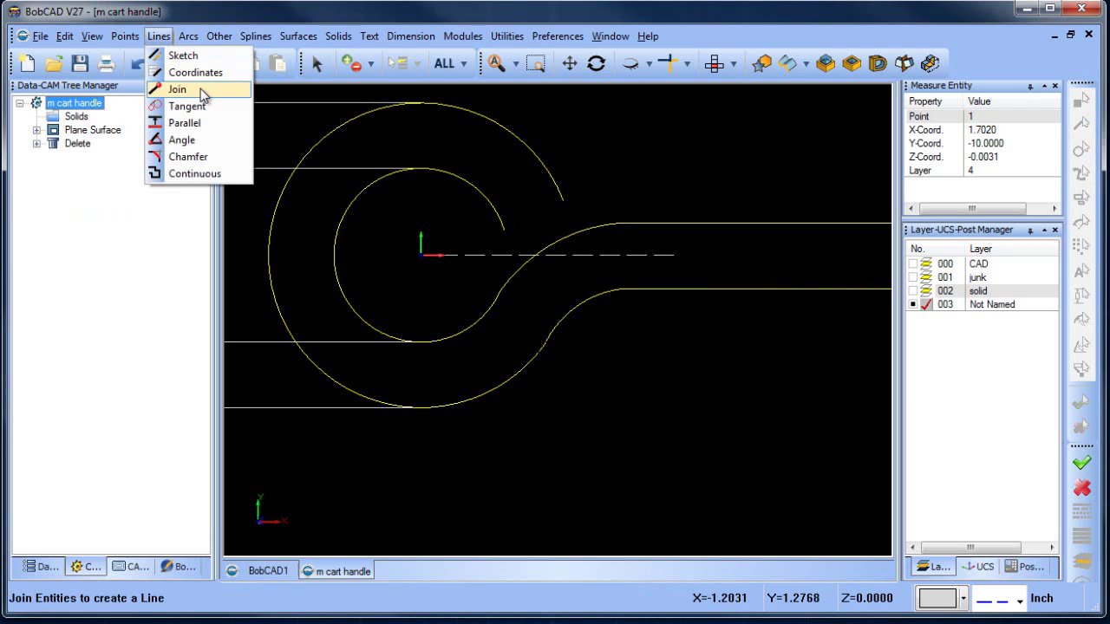
{"action": "left_click", "coordinate": [202, 92]}
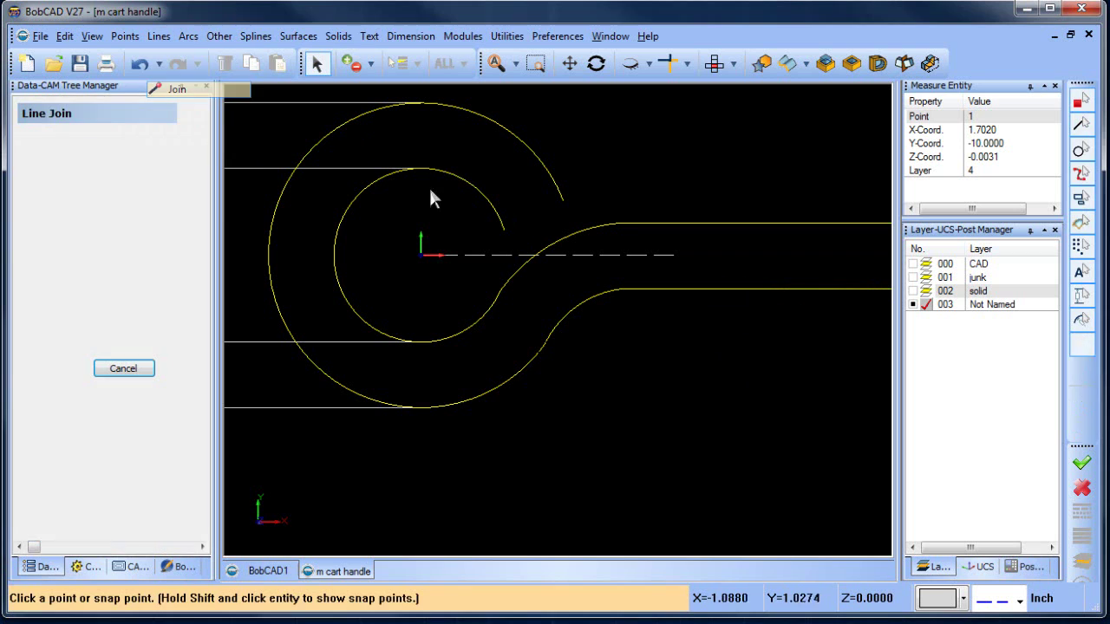
{"action": "left_click", "coordinate": [504, 229]}
{"action": "left_click", "coordinate": [563, 202]}
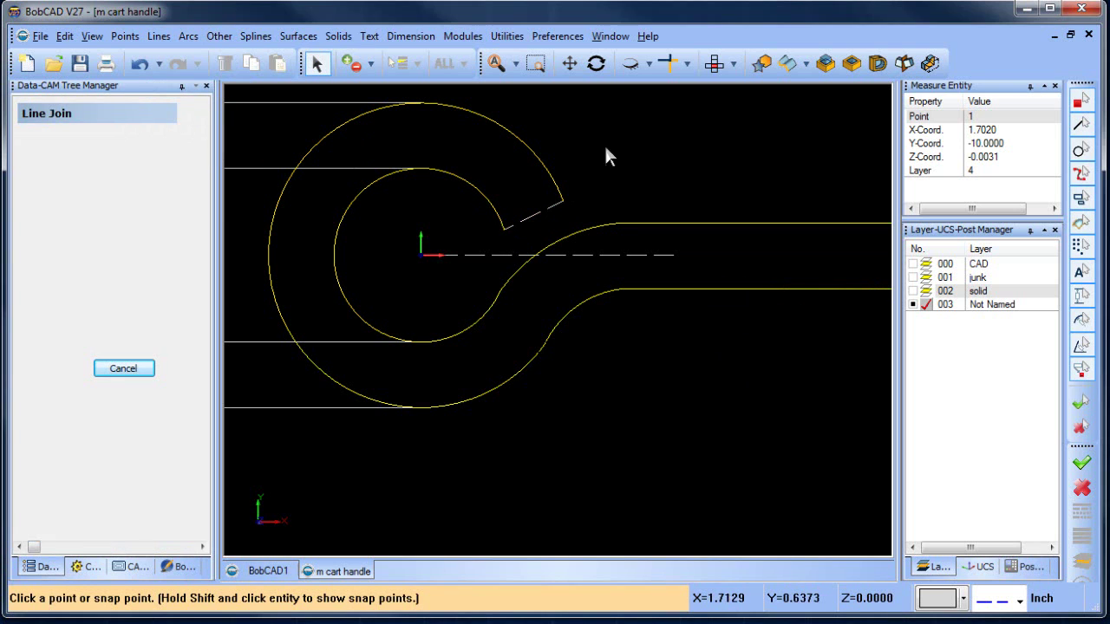
- Dimension the 26.000° angle between the dashed centre line and the joining line
{"action": "left_click", "coordinate": [410, 36]}
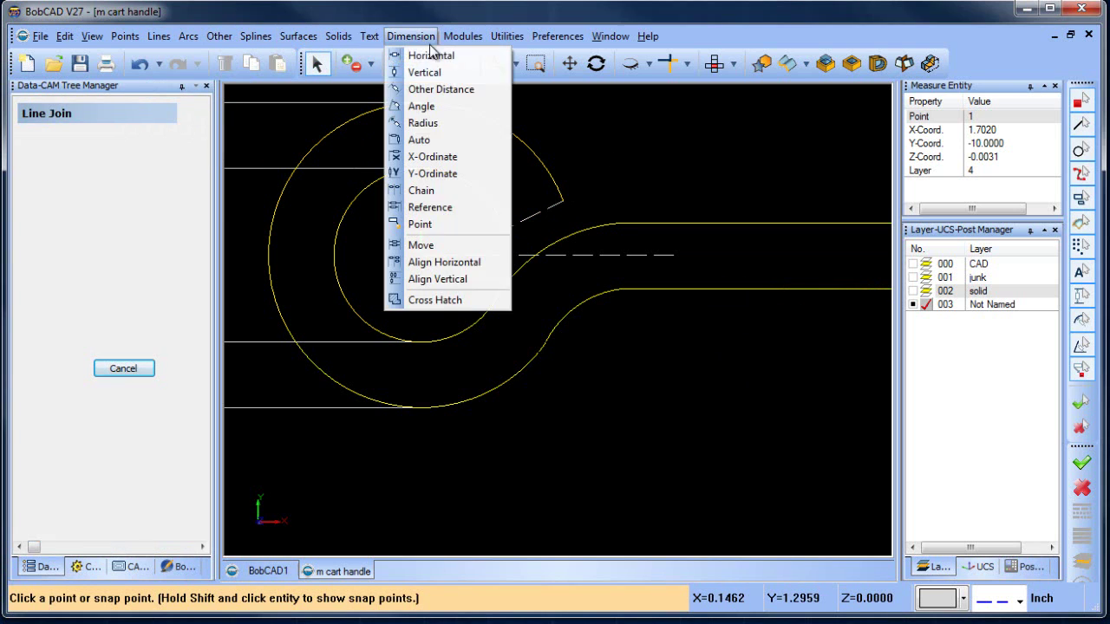
{"action": "left_click", "coordinate": [465, 112]}
{"action": "left_click", "coordinate": [569, 255]}
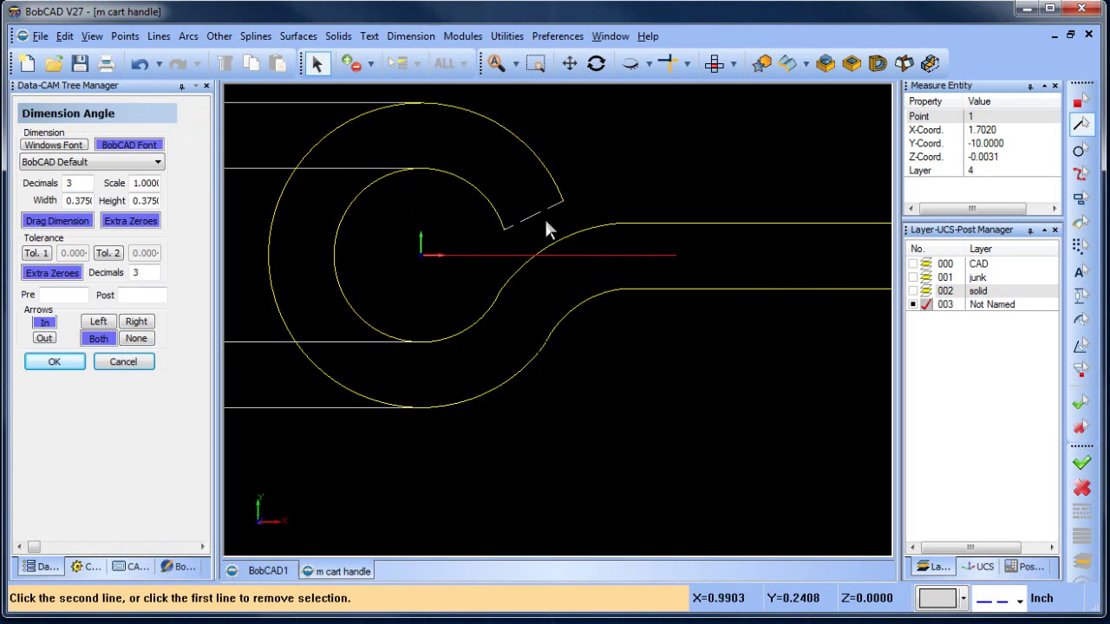
{"action": "left_click", "coordinate": [540, 211]}
{"action": "scroll", "coordinate": [698, 150], "scroll_direction": "down", "scroll_amount": 2}
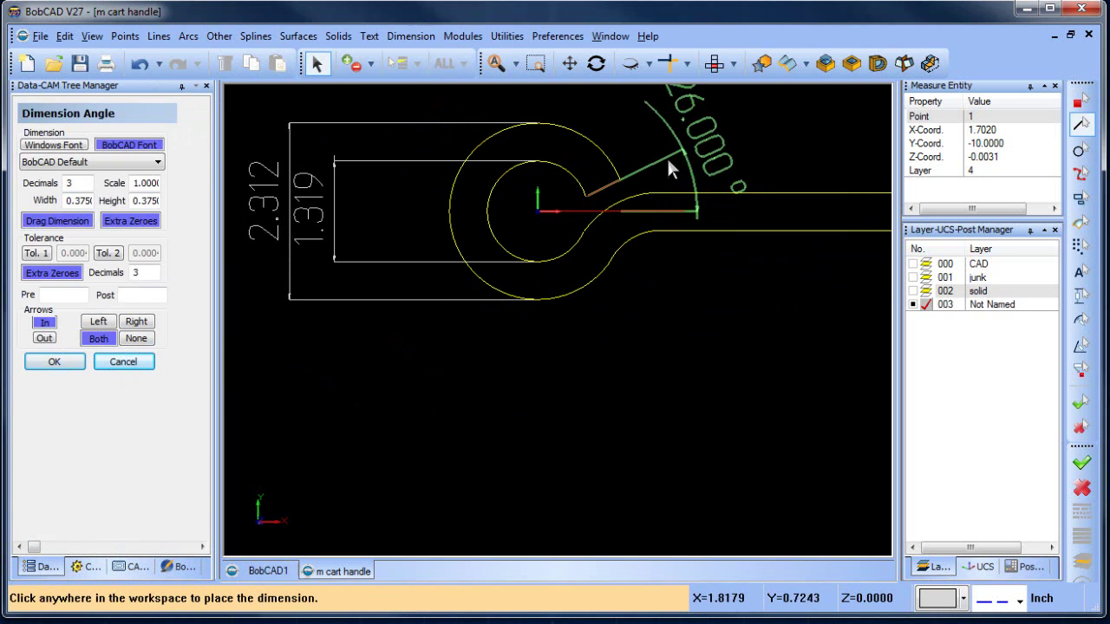
{"action": "left_click", "coordinate": [719, 112]}
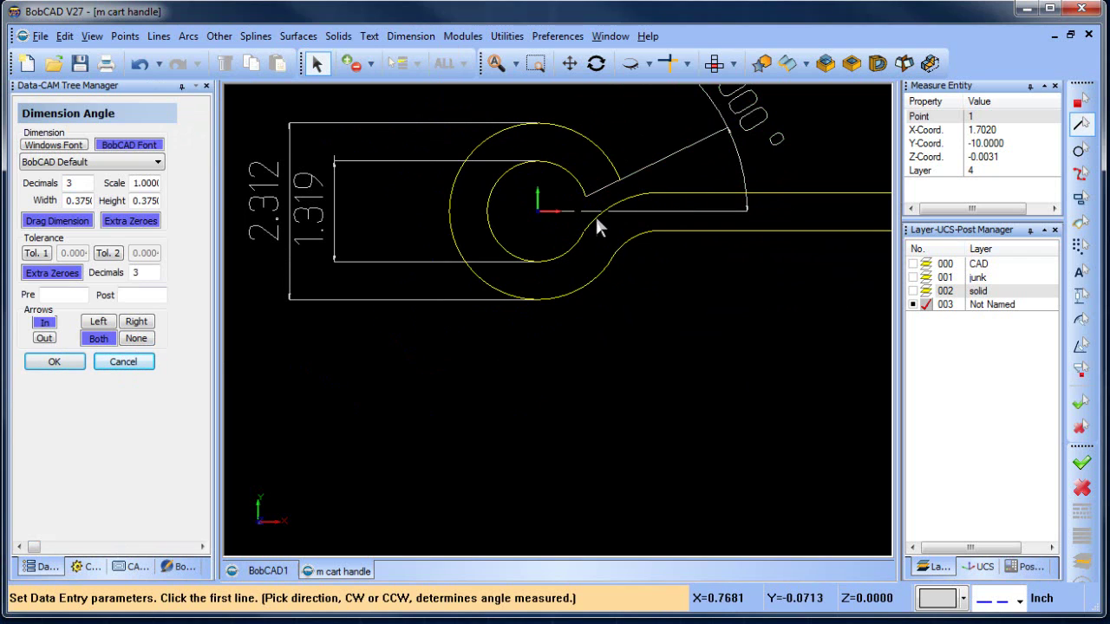
- Add a 0.500 vertical dimension across the shaft's top and bottom edges
{"action": "scroll", "coordinate": [602, 233], "scroll_direction": "down", "scroll_amount": 2}
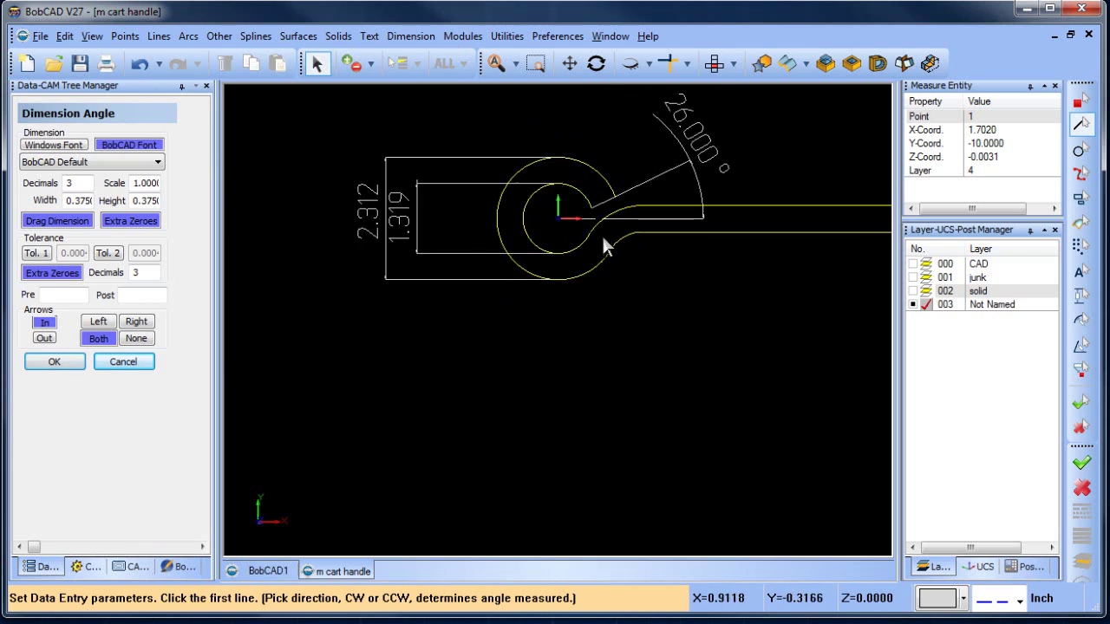
{"action": "middle_click_drag", "start_coordinate": [660, 279], "coordinate": [522, 360]}
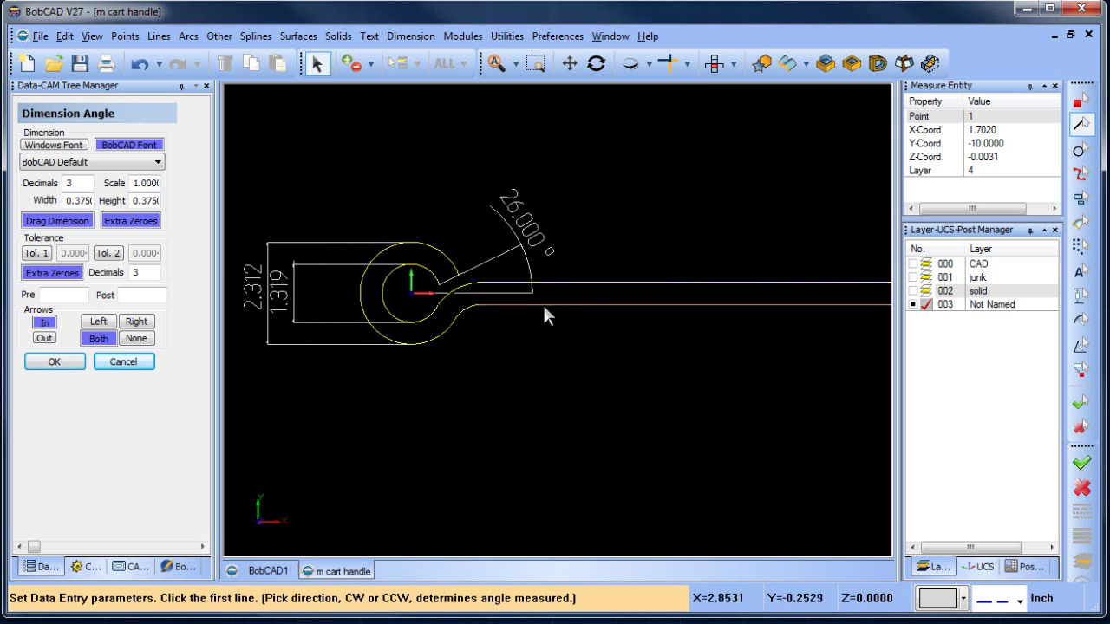
{"action": "scroll", "coordinate": [598, 326], "scroll_direction": "down", "scroll_amount": 2}
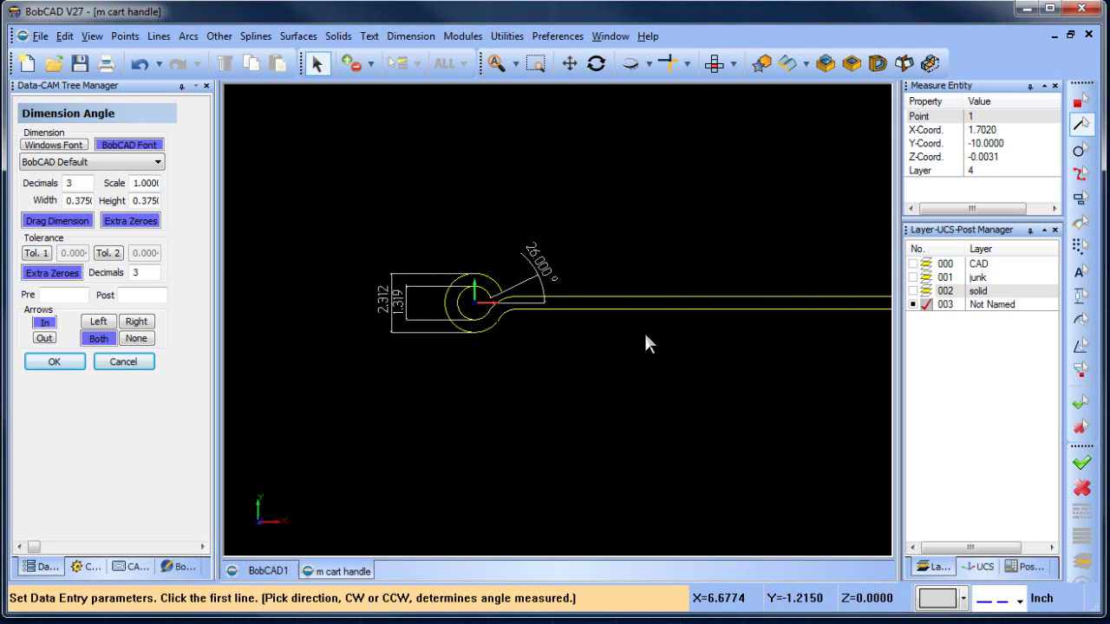
{"action": "left_click", "coordinate": [410, 35]}
{"action": "left_click", "coordinate": [442, 73]}
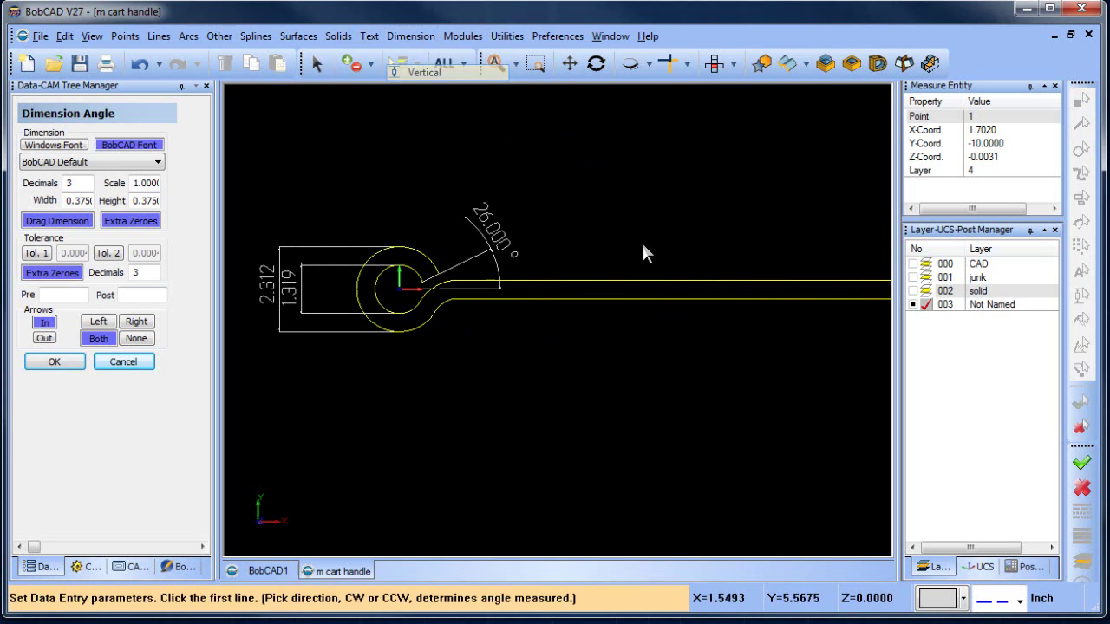
{"action": "left_click", "coordinate": [668, 299]}
{"action": "left_click", "coordinate": [676, 279]}
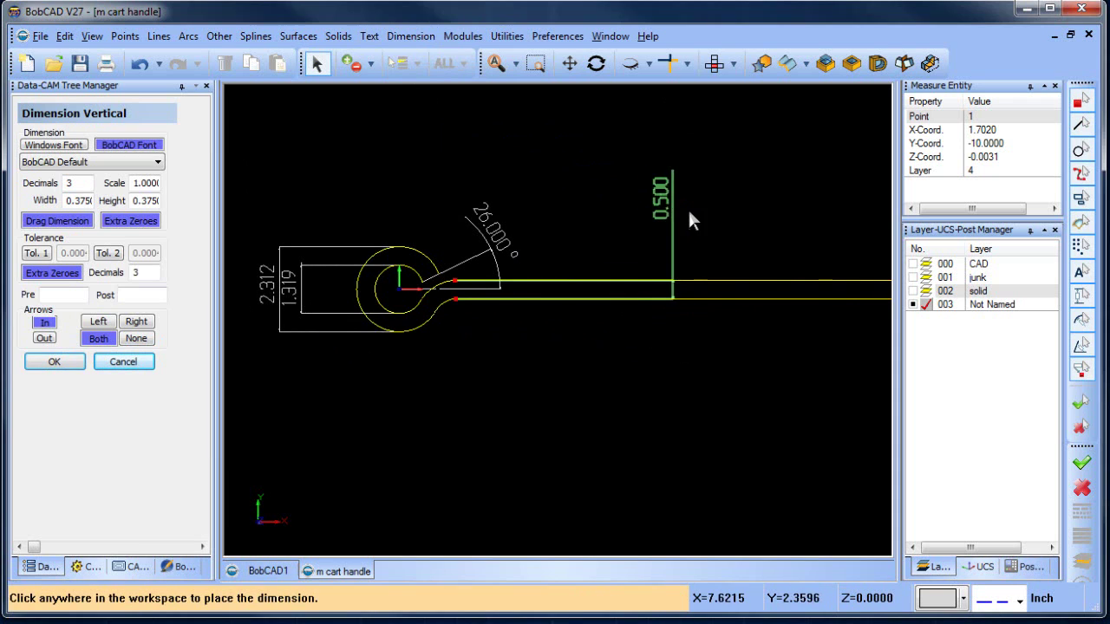
{"action": "left_click", "coordinate": [687, 211]}
{"action": "scroll", "coordinate": [680, 324], "scroll_direction": "down", "scroll_amount": 5}
{"action": "middle_click_drag", "start_coordinate": [738, 361], "coordinate": [469, 303]}
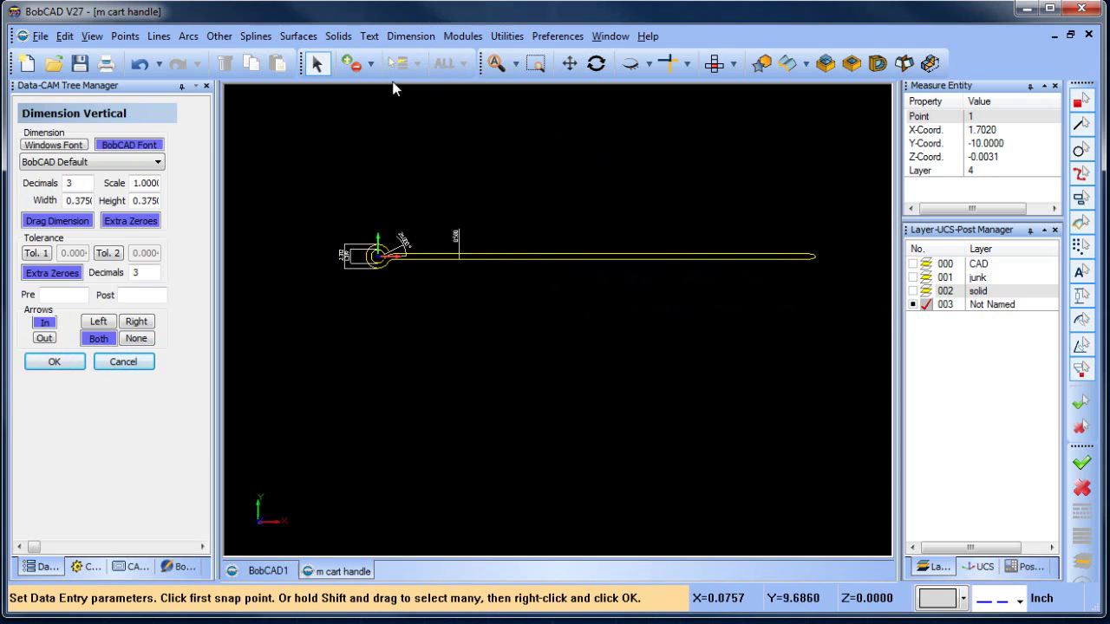
- Dimension the full handle length as a 43.740 horizontal dimension placed below the handle
{"action": "left_click", "coordinate": [410, 36]}
{"action": "left_click", "coordinate": [421, 55]}
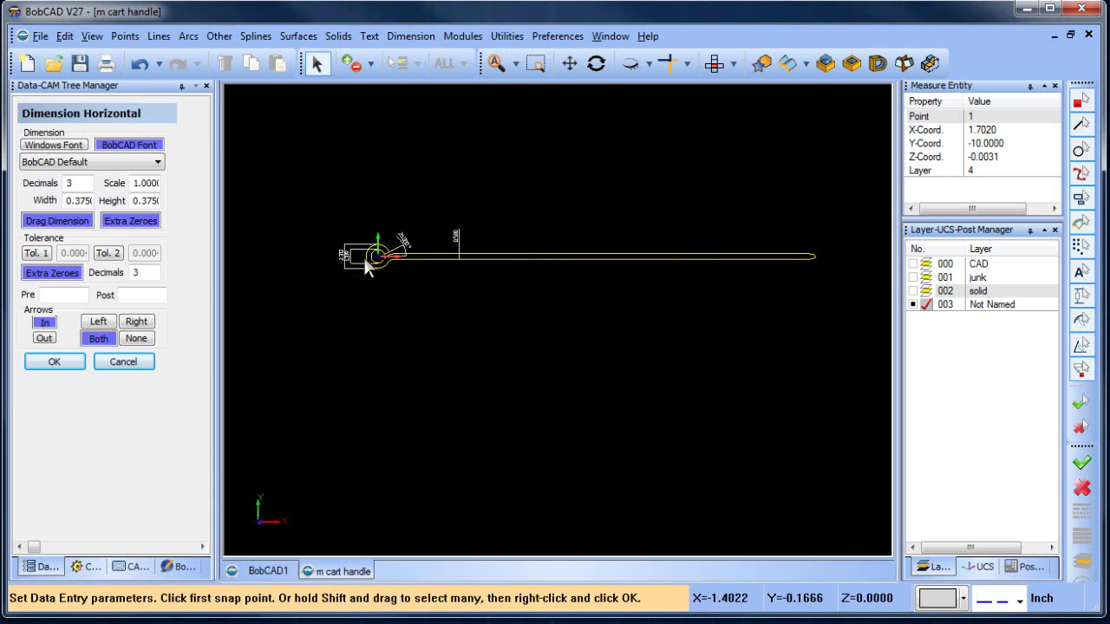
{"action": "left_click", "coordinate": [365, 258]}
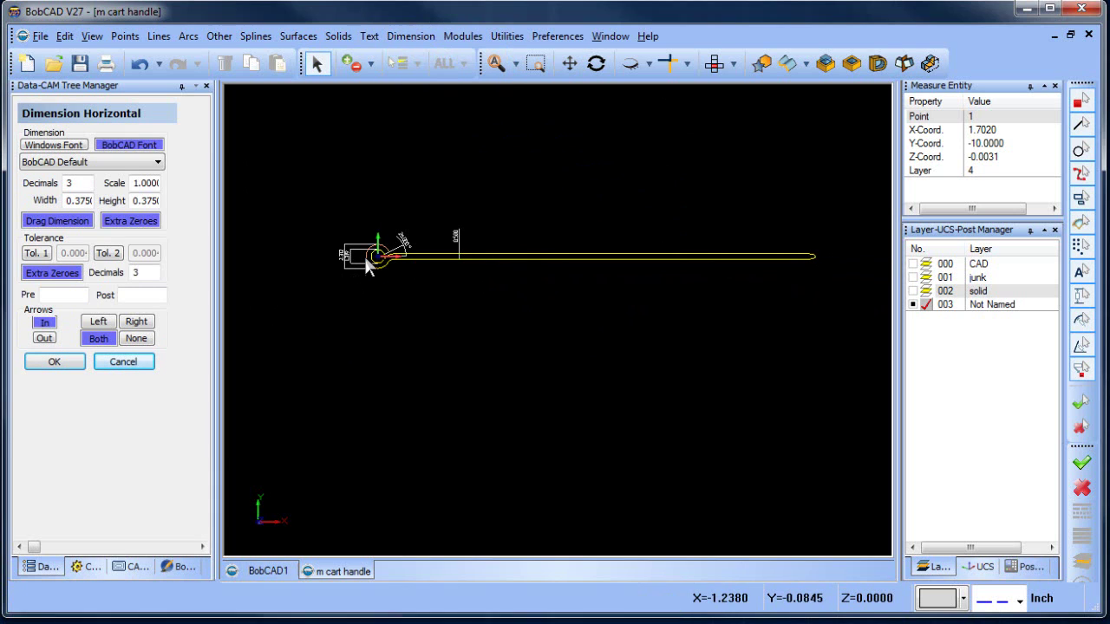
{"action": "left_click", "coordinate": [815, 254]}
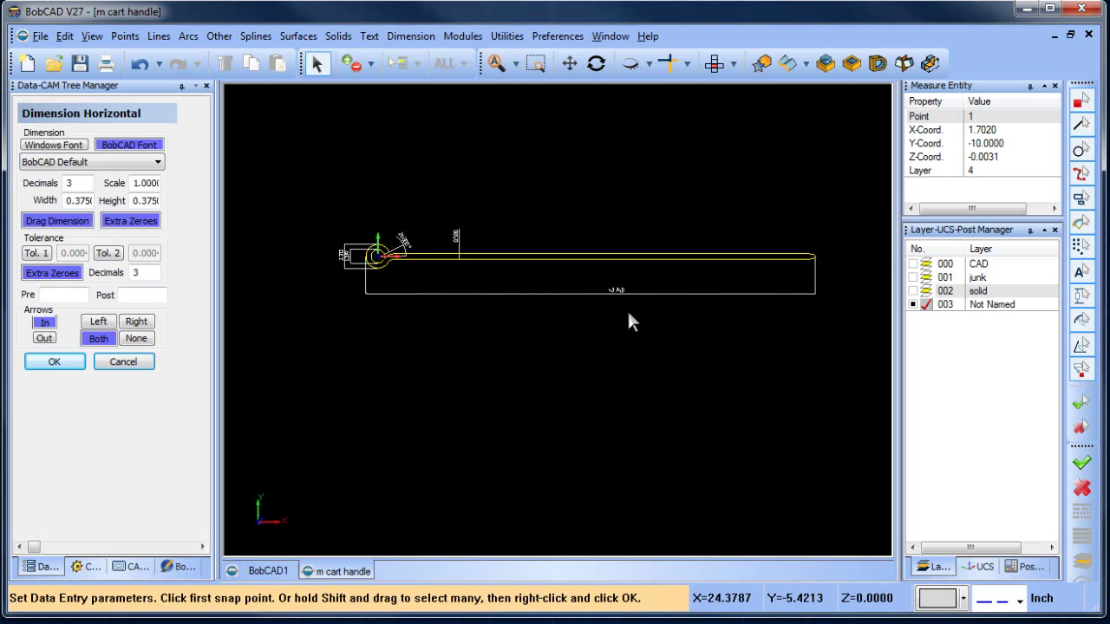
{"action": "left_click", "coordinate": [617, 292]}
{"action": "scroll", "coordinate": [627, 309], "scroll_direction": "up", "scroll_amount": 1}
{"action": "scroll", "coordinate": [615, 300], "scroll_direction": "up", "scroll_amount": 3}
{"action": "scroll", "coordinate": [596, 286], "scroll_direction": "down", "scroll_amount": 6}
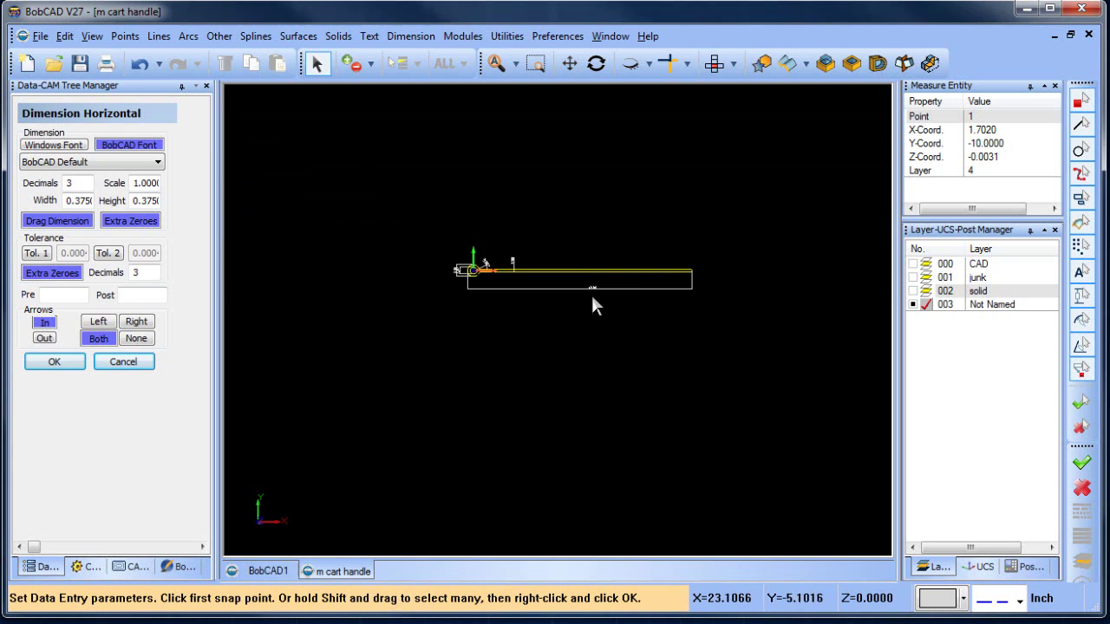
{"action": "right_click", "coordinate": [581, 202]}
{"action": "left_click", "coordinate": [611, 219]}
- Add layer 004 with its default name, hide sketch layer 003, and show solid layer 002 in 3D
{"action": "right_click", "coordinate": [1004, 314]}
{"action": "left_click", "coordinate": [1050, 318]}
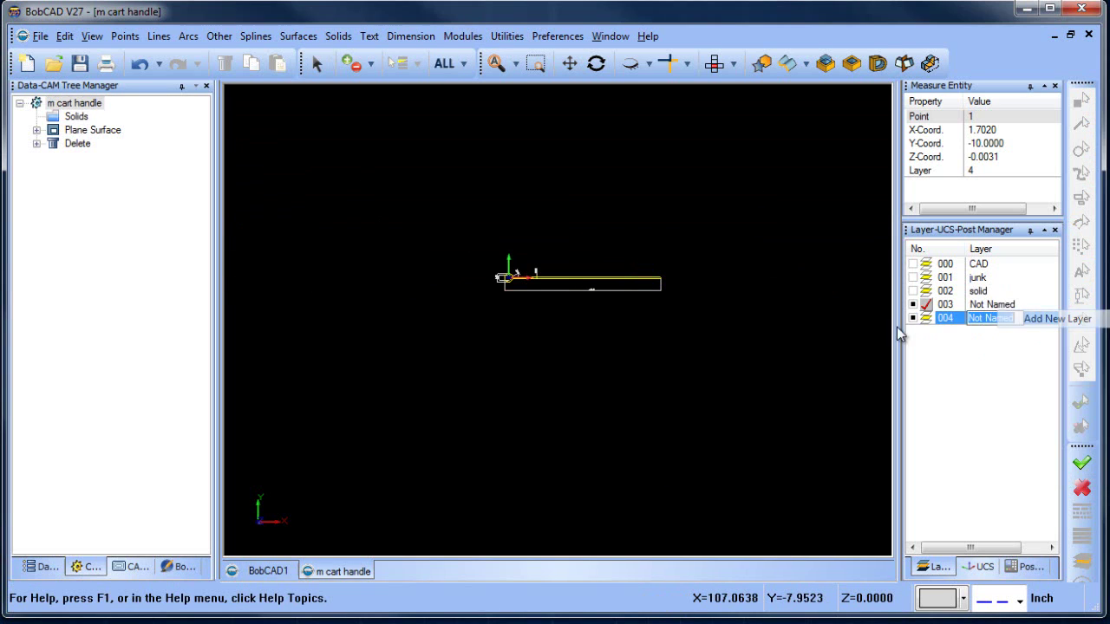
{"action": "left_click", "coordinate": [925, 321]}
{"action": "left_click", "coordinate": [913, 305]}
{"action": "left_click", "coordinate": [913, 292]}
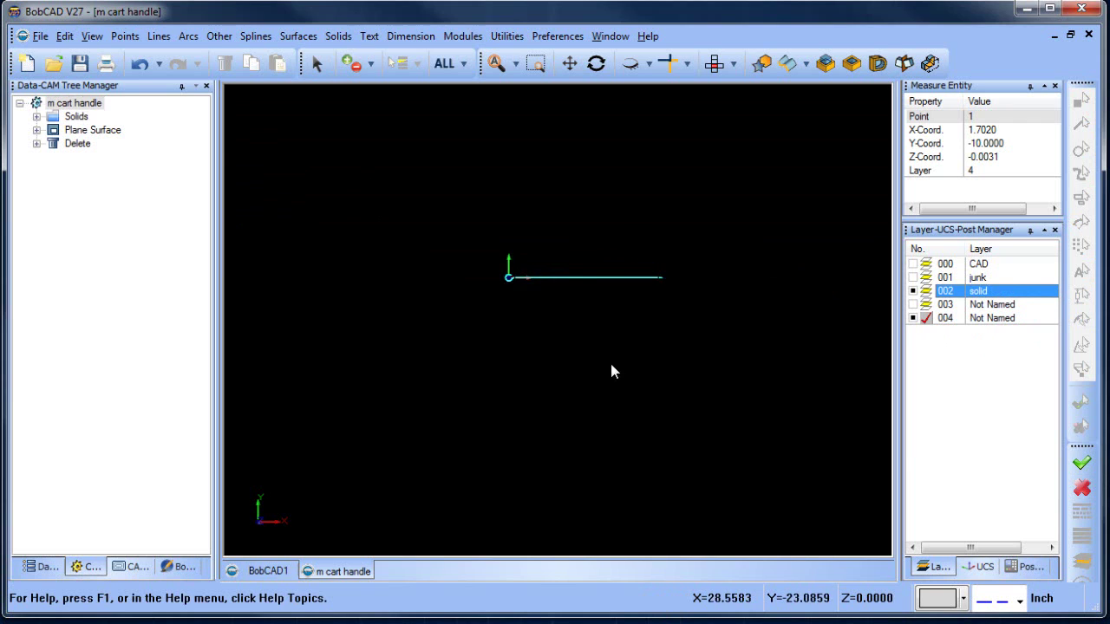
{"action": "middle_click_drag", "start_coordinate": [612, 364], "coordinate": [580, 314]}
{"action": "scroll", "coordinate": [576, 302], "scroll_direction": "up", "scroll_amount": 3}
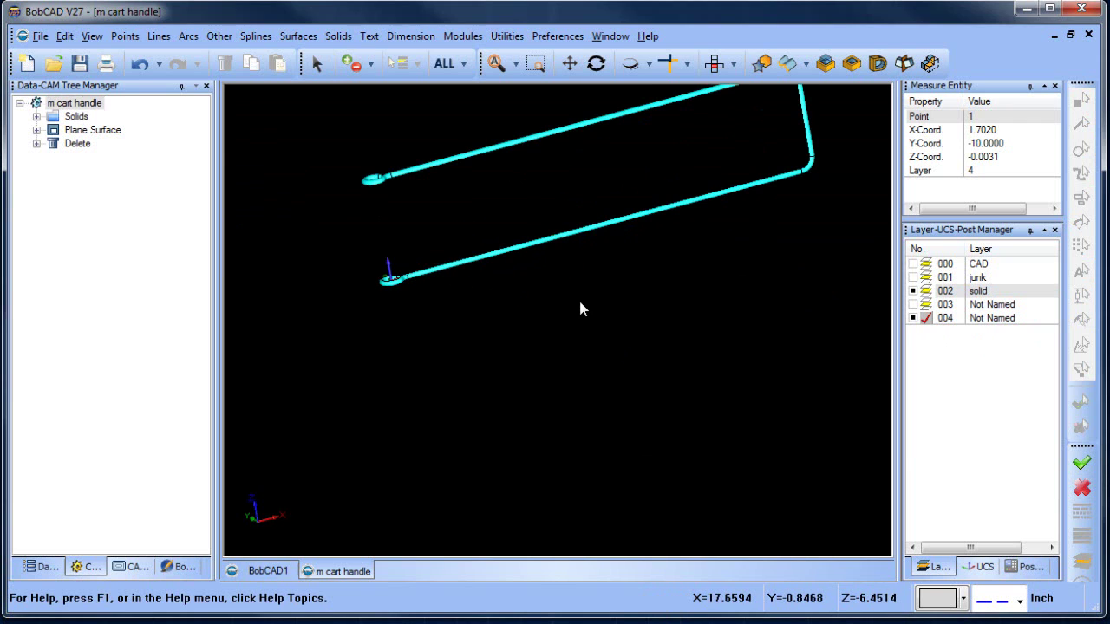
{"action": "scroll", "coordinate": [555, 247], "scroll_direction": "down", "scroll_amount": 2}
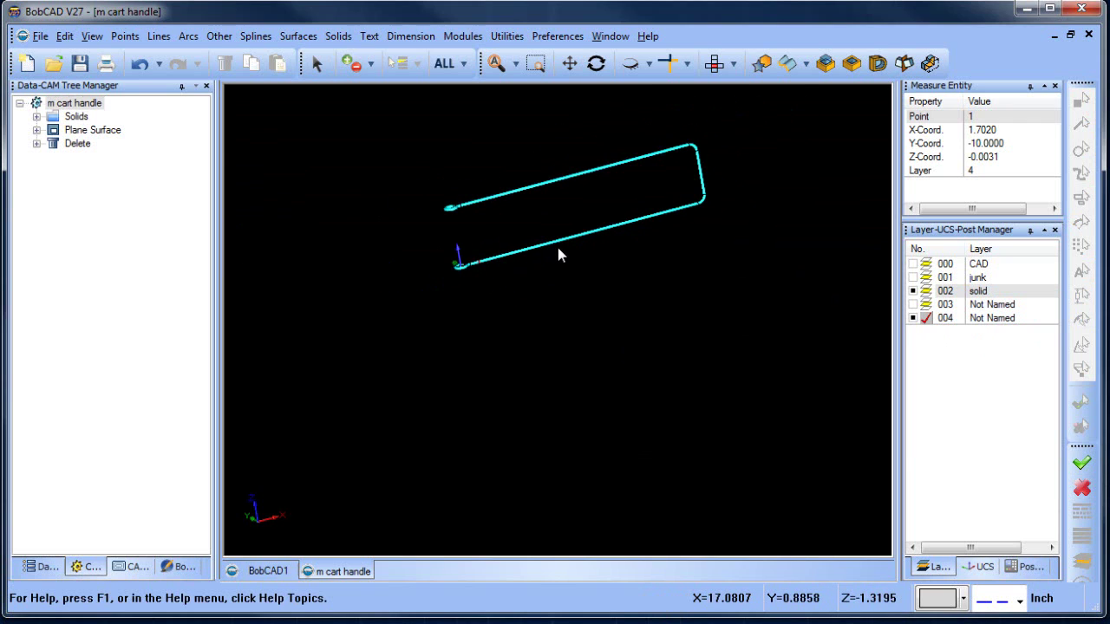
- Rotate all of the handle's entities by an X angle of 90° with the Rotate utility
{"action": "left_click", "coordinate": [506, 36]}
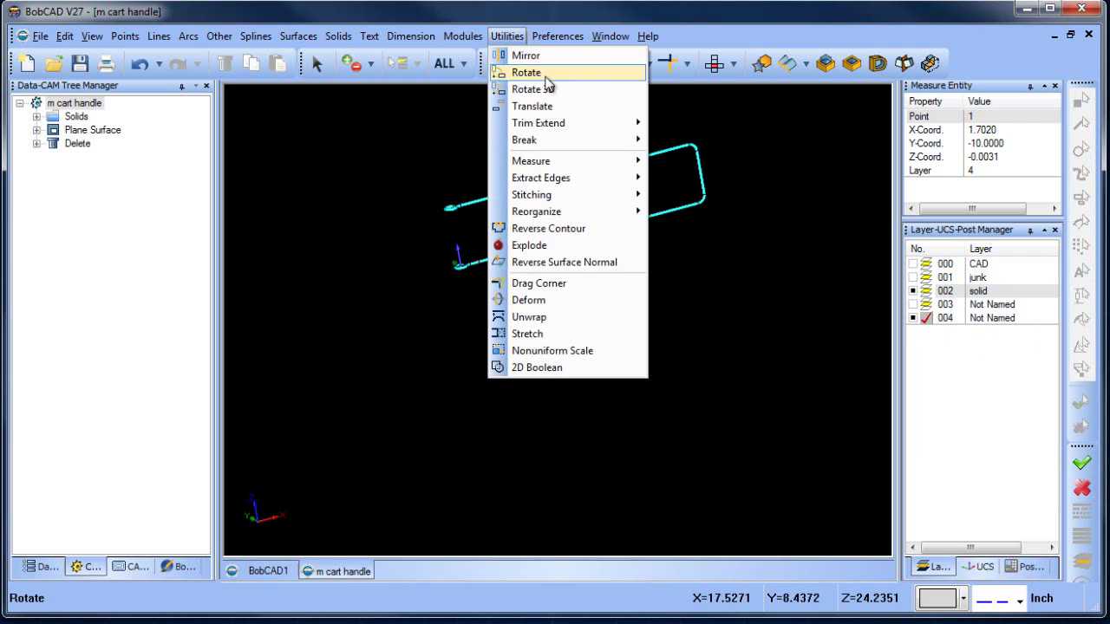
{"action": "left_click", "coordinate": [526, 70]}
{"action": "left_click", "coordinate": [444, 63]}
{"action": "right_click", "coordinate": [291, 163]}
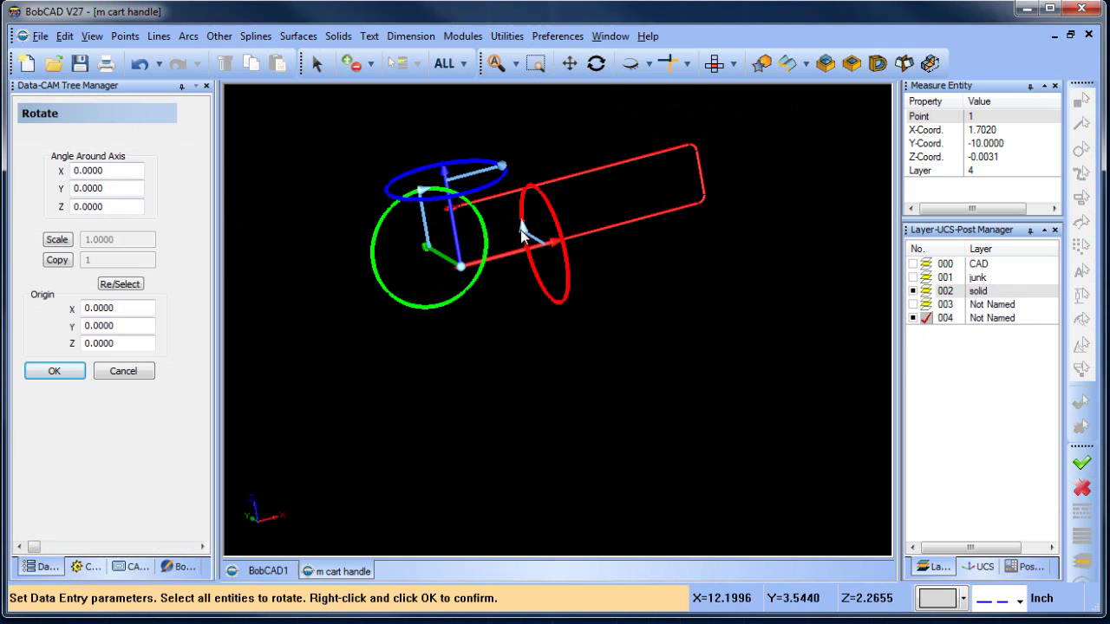
{"action": "left_click_drag", "start_coordinate": [523, 233], "coordinate": [536, 198]}
{"action": "left_click", "coordinate": [109, 171]}
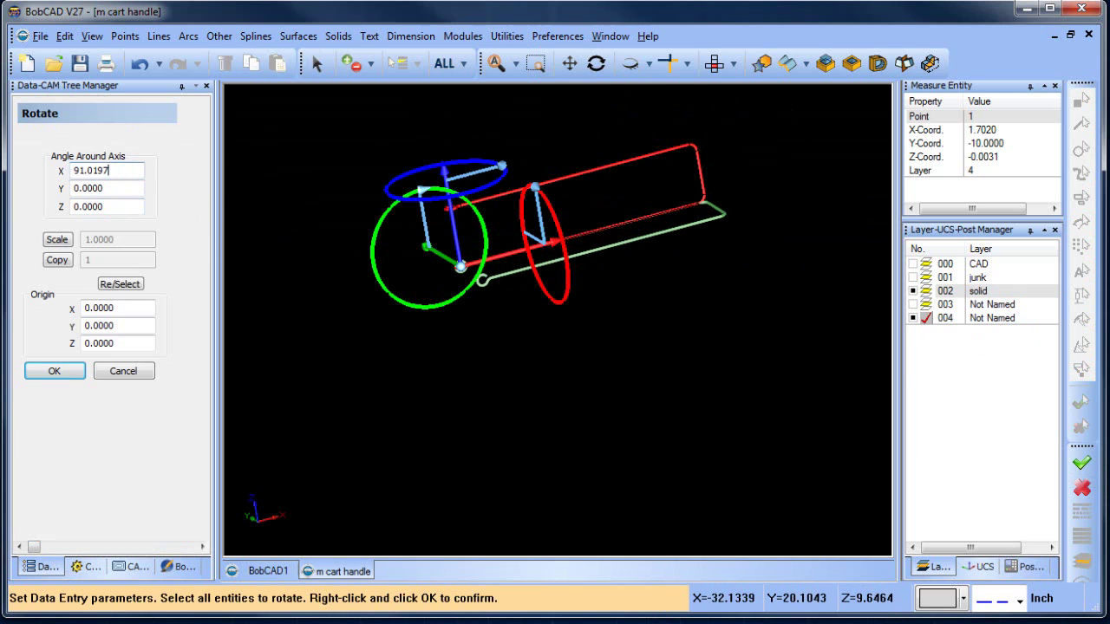
{"action": "left_click", "coordinate": [55, 373]}
{"action": "left_click", "coordinate": [117, 372]}
{"action": "right_click", "coordinate": [559, 159]}
{"action": "left_click", "coordinate": [602, 185]}
{"action": "scroll", "coordinate": [554, 225], "scroll_direction": "up", "scroll_amount": 3}
{"action": "scroll", "coordinate": [573, 212], "scroll_direction": "down", "scroll_amount": 1}
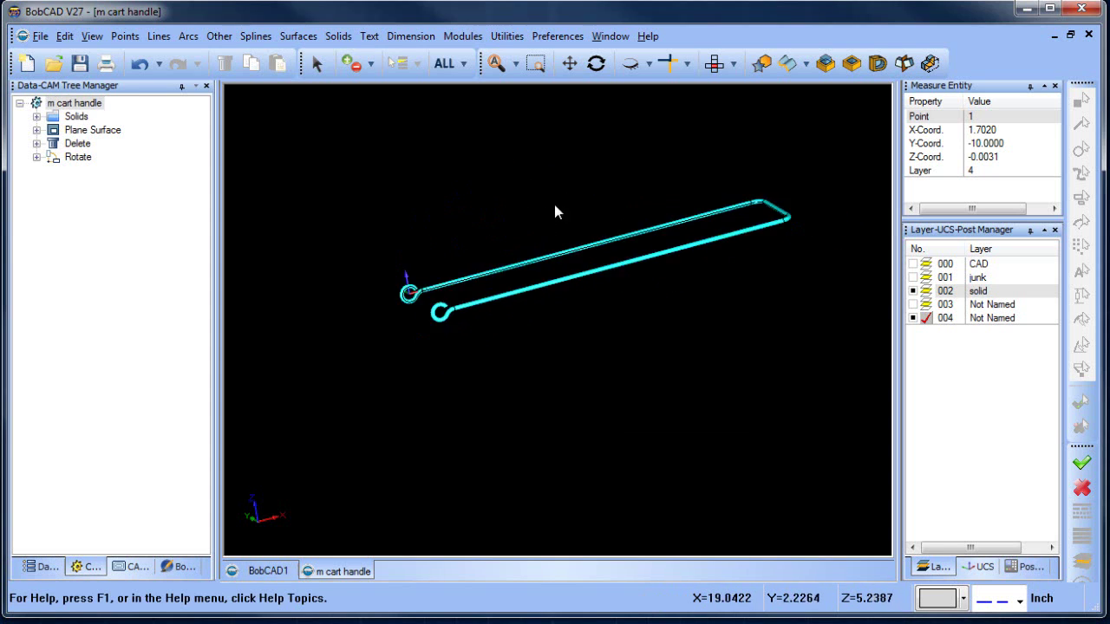
{"action": "left_click", "coordinate": [732, 63]}
{"action": "left_click", "coordinate": [731, 104]}
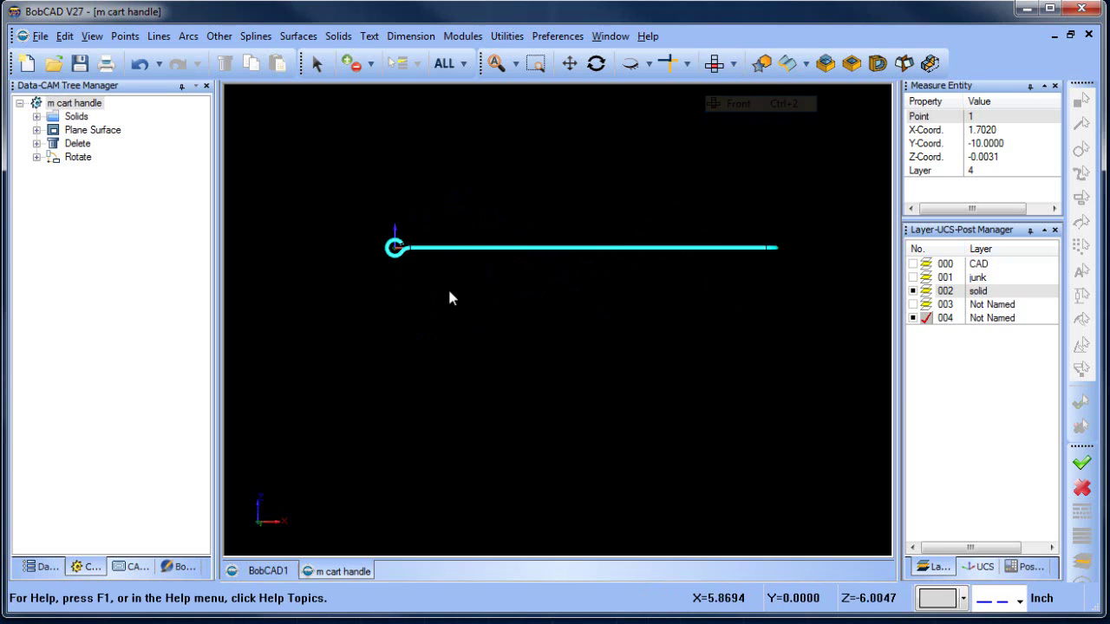
{"action": "scroll", "coordinate": [408, 261], "scroll_direction": "up", "scroll_amount": 5}
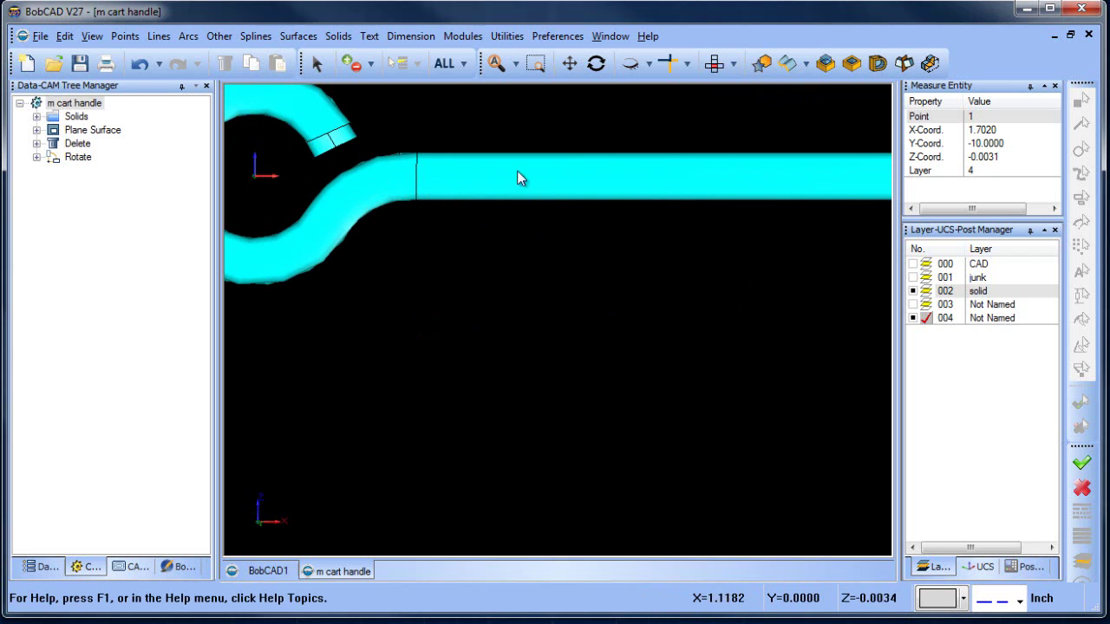
{"action": "scroll", "coordinate": [529, 261], "scroll_direction": "down", "scroll_amount": 5}
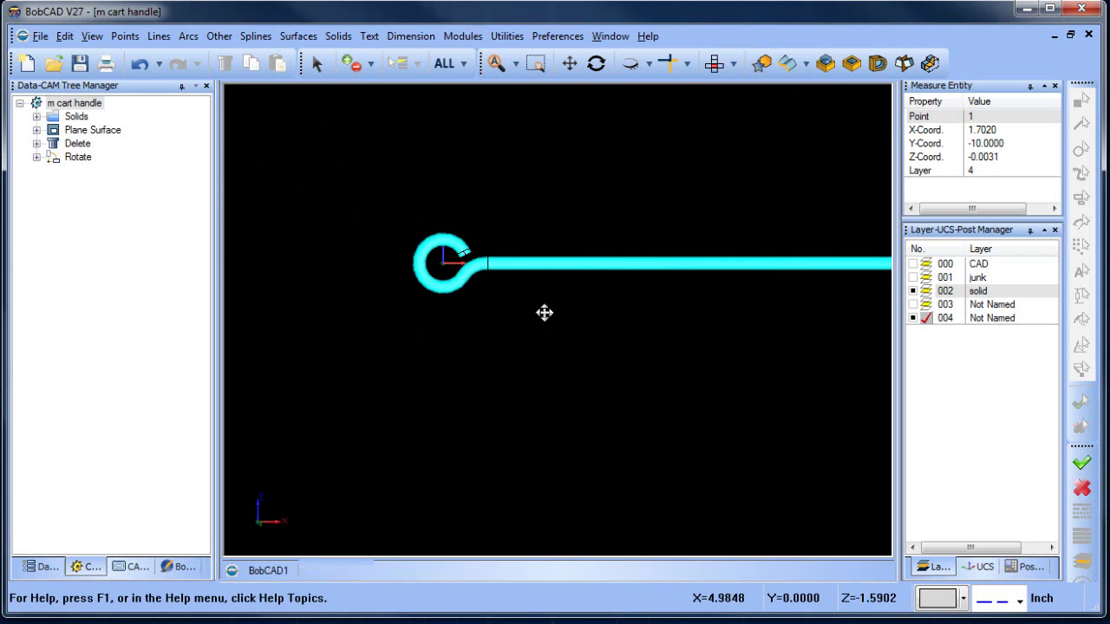
{"action": "middle_click_drag", "start_coordinate": [518, 307], "coordinate": [496, 255]}
{"action": "scroll", "coordinate": [496, 263], "scroll_direction": "down", "scroll_amount": 3}
{"action": "middle_click_drag", "start_coordinate": [478, 317], "coordinate": [604, 317]}
{"action": "scroll", "coordinate": [602, 306], "scroll_direction": "up", "scroll_amount": 2}
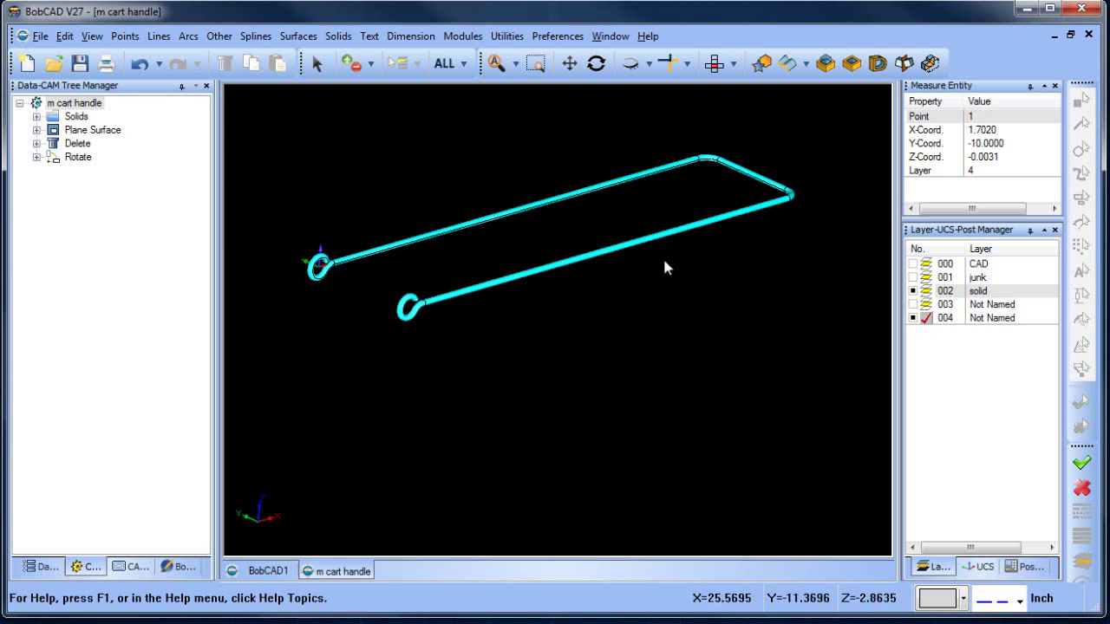
- Extract the single circular edge where the hook meets the shaft
{"action": "left_click", "coordinate": [507, 36]}
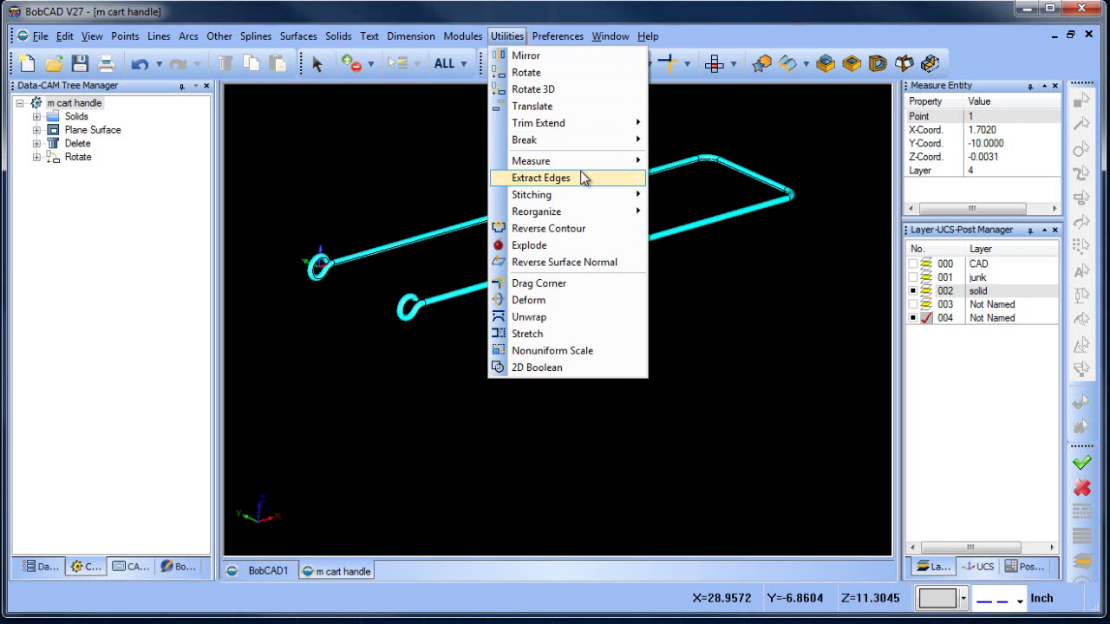
{"action": "mouse_move", "coordinate": [573, 178]}
{"action": "left_click", "coordinate": [681, 178]}
{"action": "scroll", "coordinate": [381, 266], "scroll_direction": "up", "scroll_amount": 4}
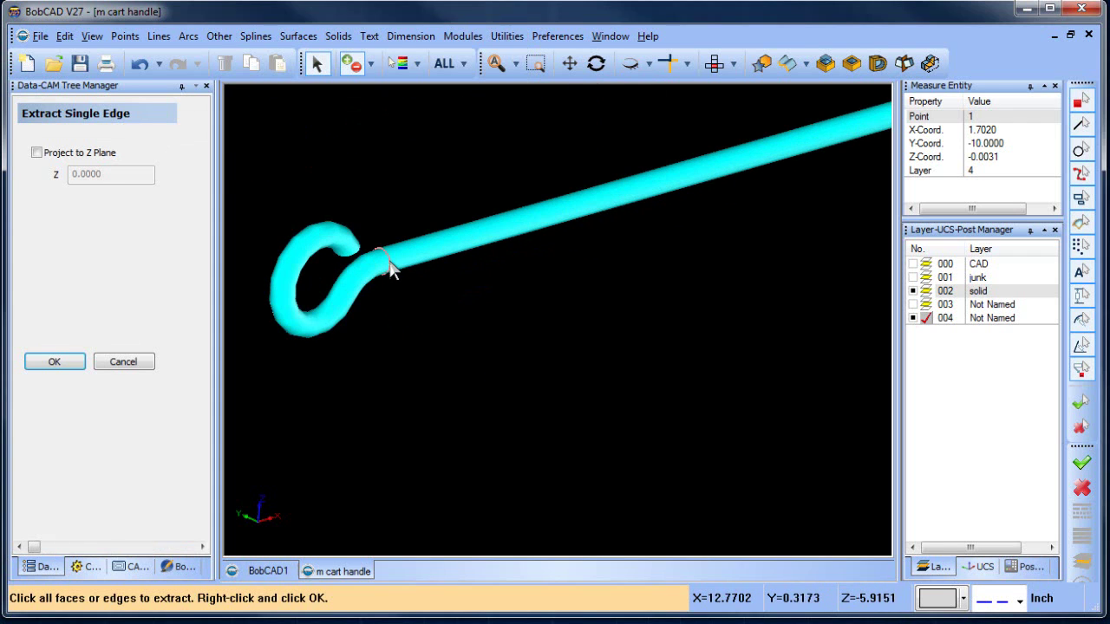
{"action": "right_click", "coordinate": [426, 183]}
{"action": "left_click", "coordinate": [460, 181]}
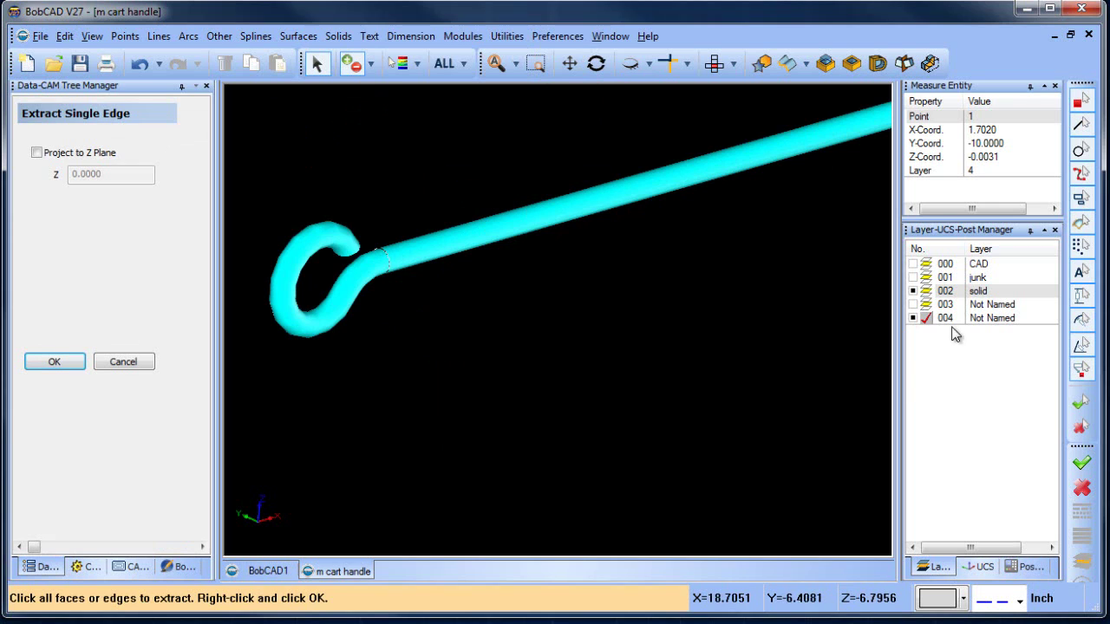
- Hide solid layer 002 and set new geometry to solid yellow lines
{"action": "left_click", "coordinate": [912, 291]}
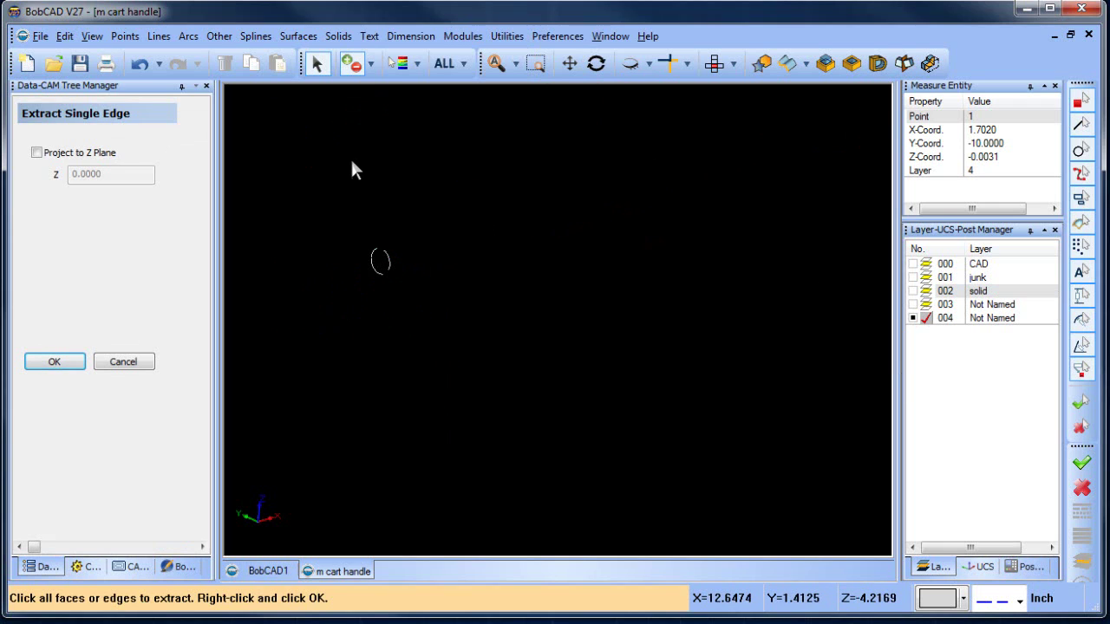
{"action": "left_click", "coordinate": [1019, 599]}
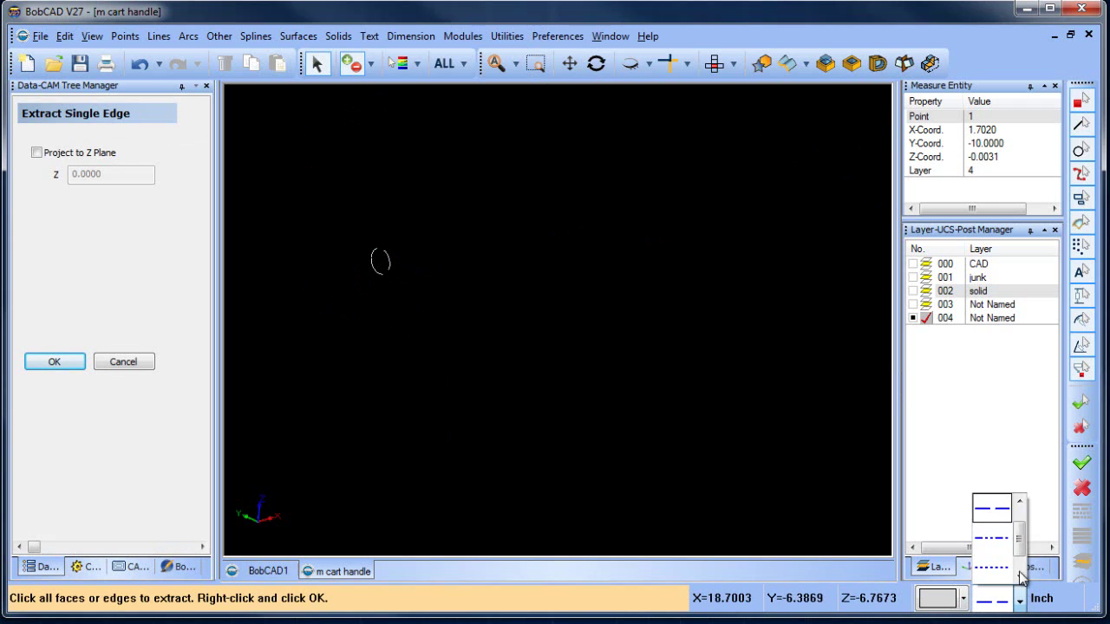
{"action": "scroll", "coordinate": [1023, 543], "scroll_direction": "up", "scroll_amount": 2}
{"action": "left_click", "coordinate": [993, 508]}
{"action": "left_click", "coordinate": [962, 598]}
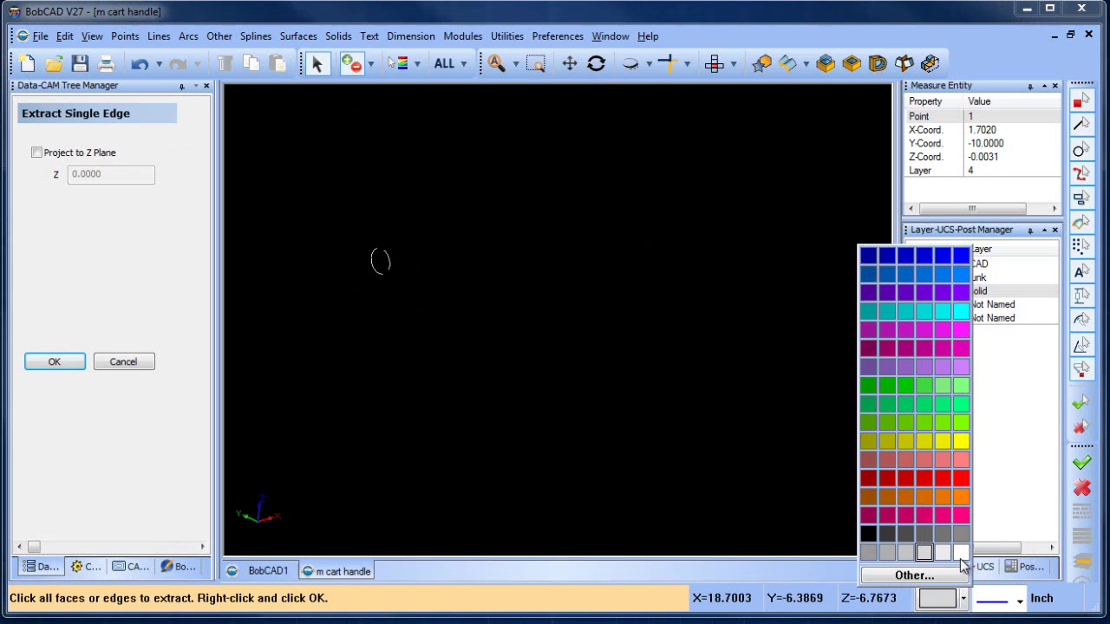
{"action": "left_click", "coordinate": [961, 442]}
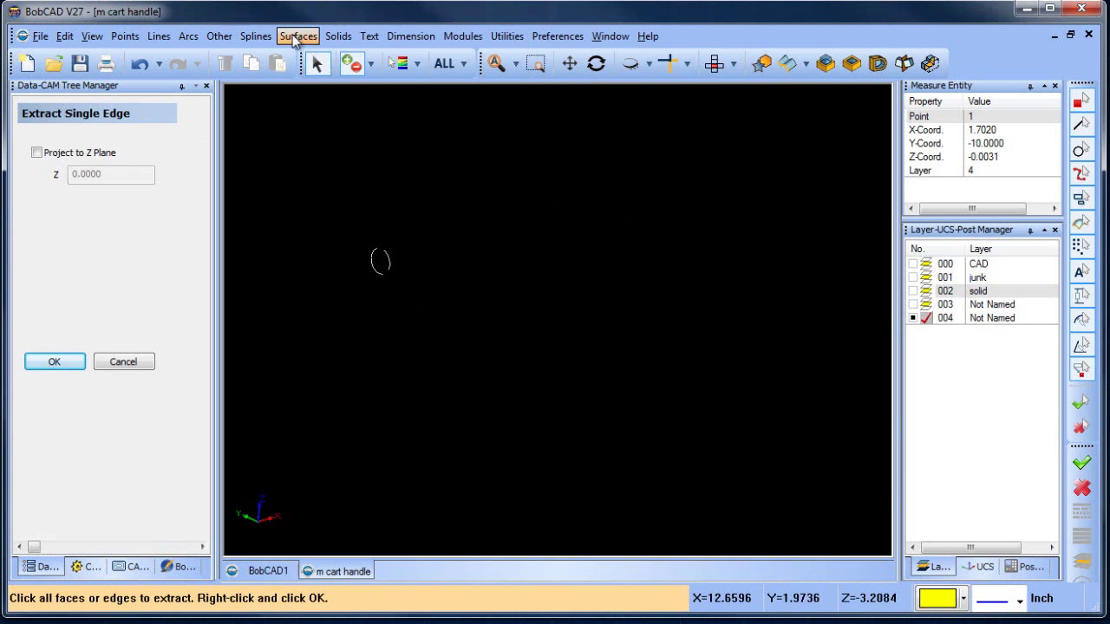
- Place a point at the extracted arc's centre and measure it: X 1.7020, Y -10.0000, Z -0.0031
{"action": "left_click", "coordinate": [126, 38]}
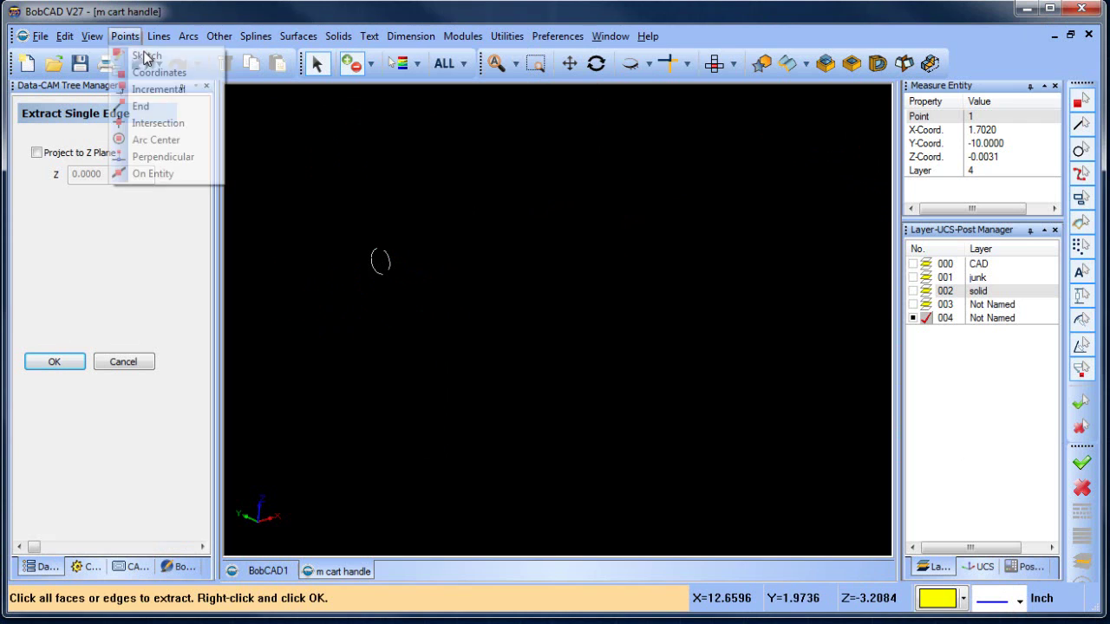
{"action": "left_click", "coordinate": [174, 142]}
{"action": "left_click", "coordinate": [387, 258]}
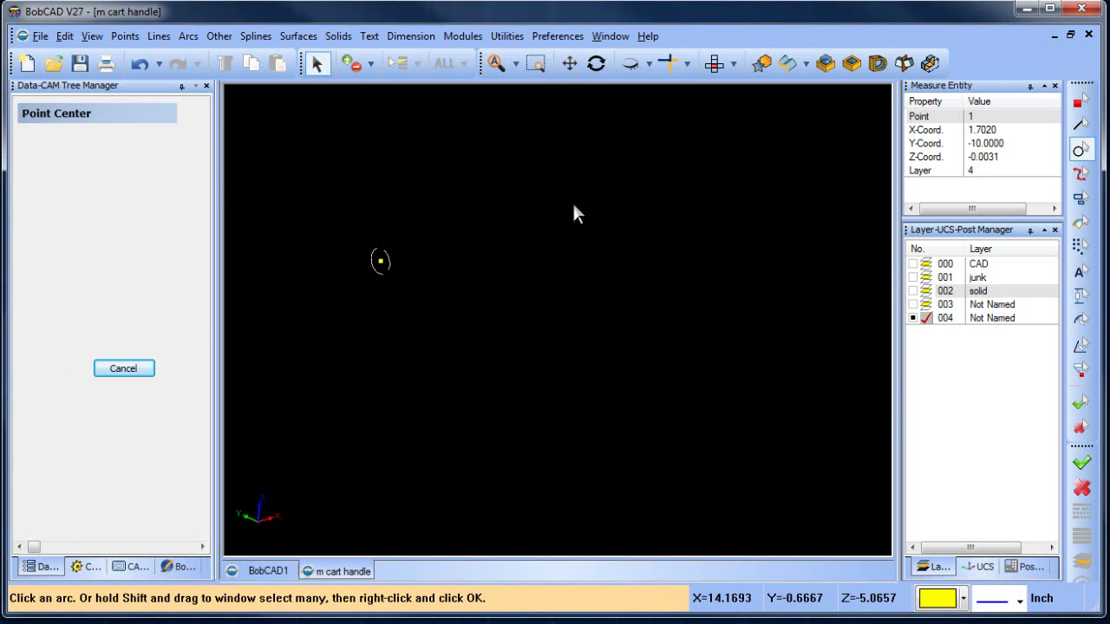
{"action": "right_click", "coordinate": [595, 162]}
{"action": "mouse_move", "coordinate": [724, 377]}
{"action": "left_click", "coordinate": [798, 375]}
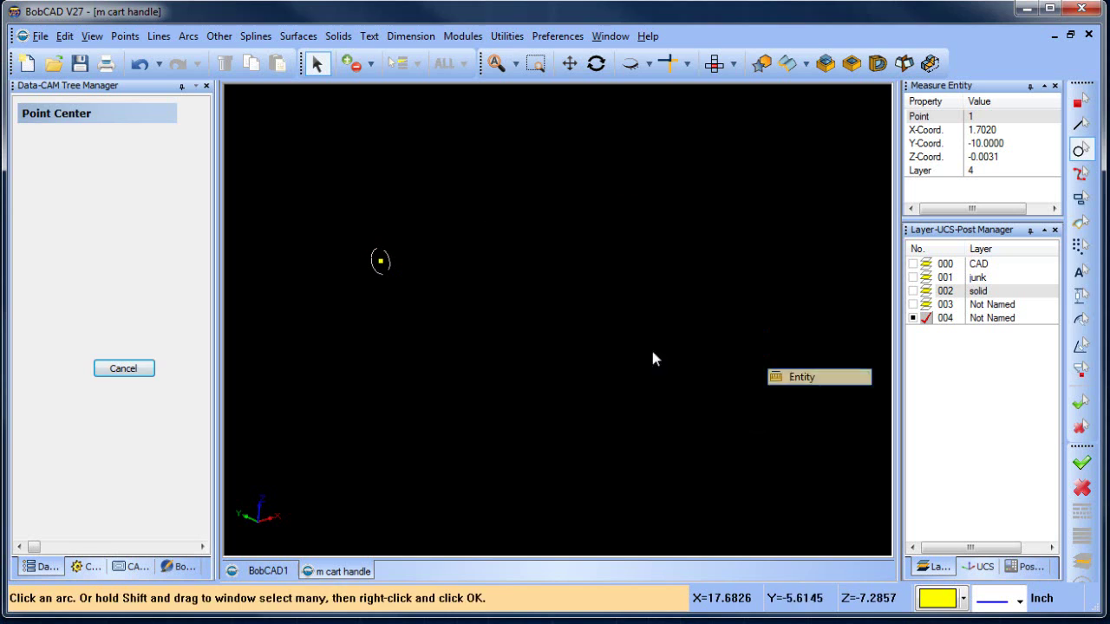
{"action": "left_click", "coordinate": [381, 262]}
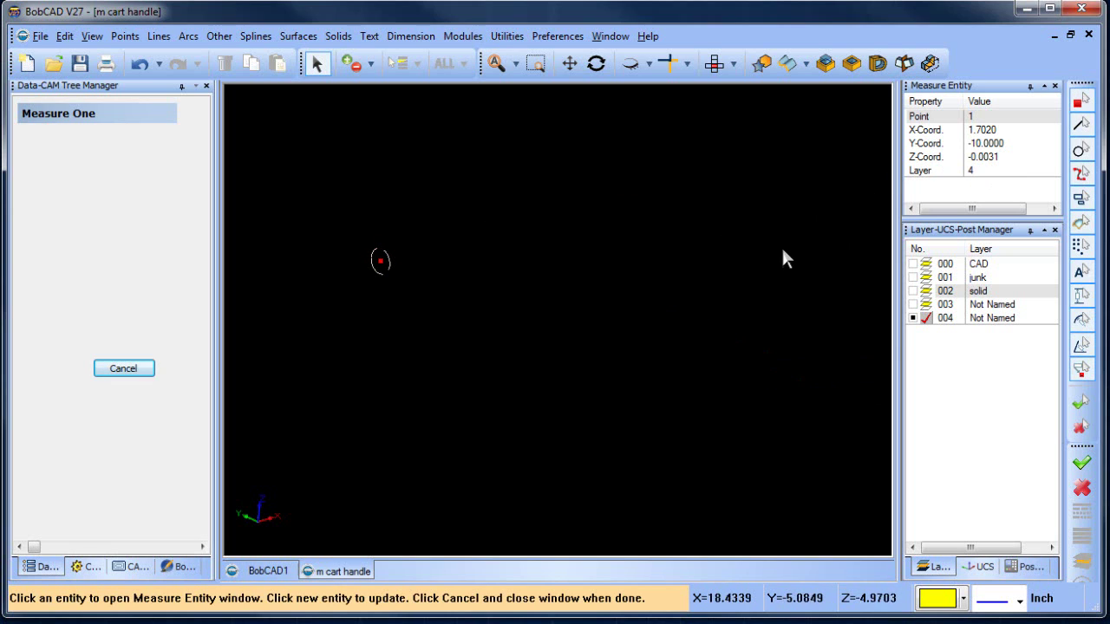
- Show solid layer 002 again and view the handle from the top, then tilted in 3D
{"action": "left_click", "coordinate": [914, 292]}
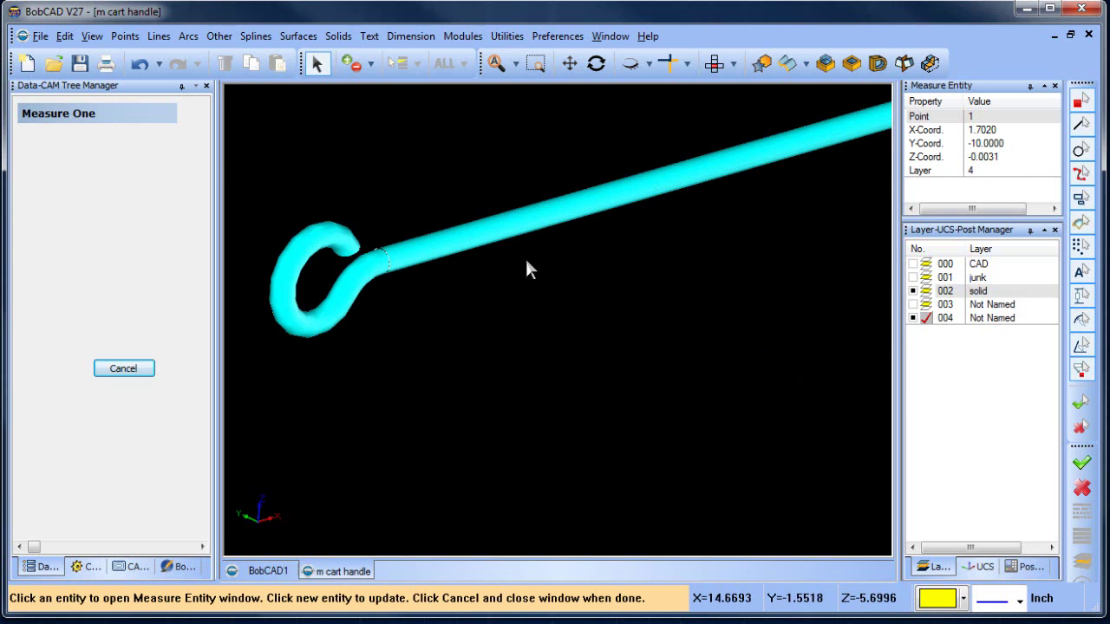
{"action": "middle_click_drag", "start_coordinate": [526, 268], "coordinate": [685, 129]}
{"action": "key", "text": "t"}
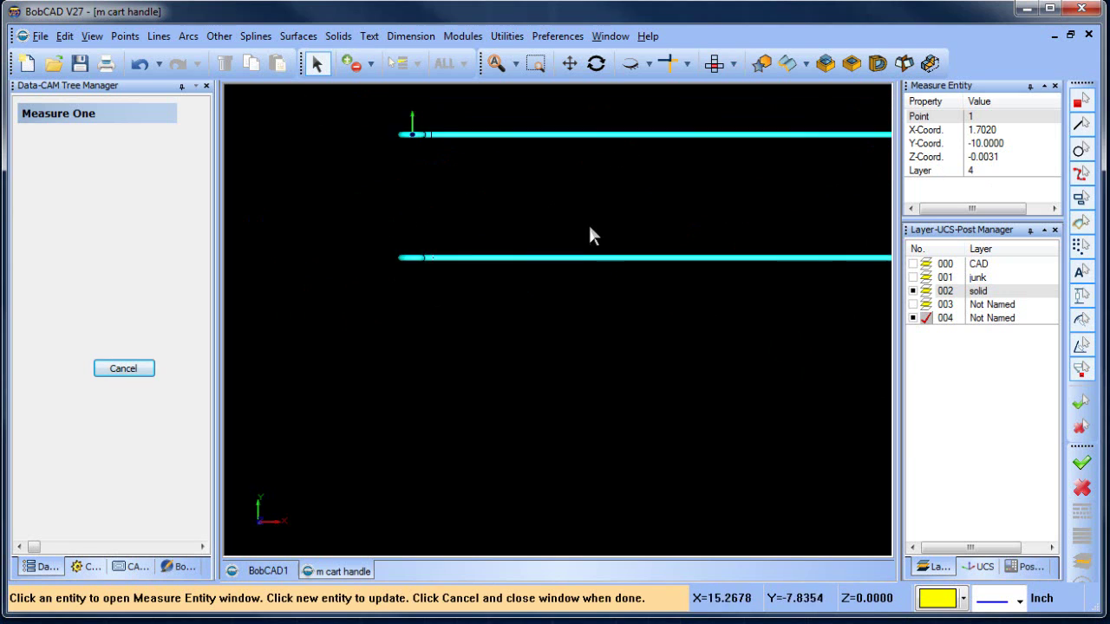
{"action": "scroll", "coordinate": [598, 223], "scroll_direction": "down", "scroll_amount": 2}
{"action": "middle_click_drag", "start_coordinate": [612, 211], "coordinate": [500, 243], "text": "ctrl"}
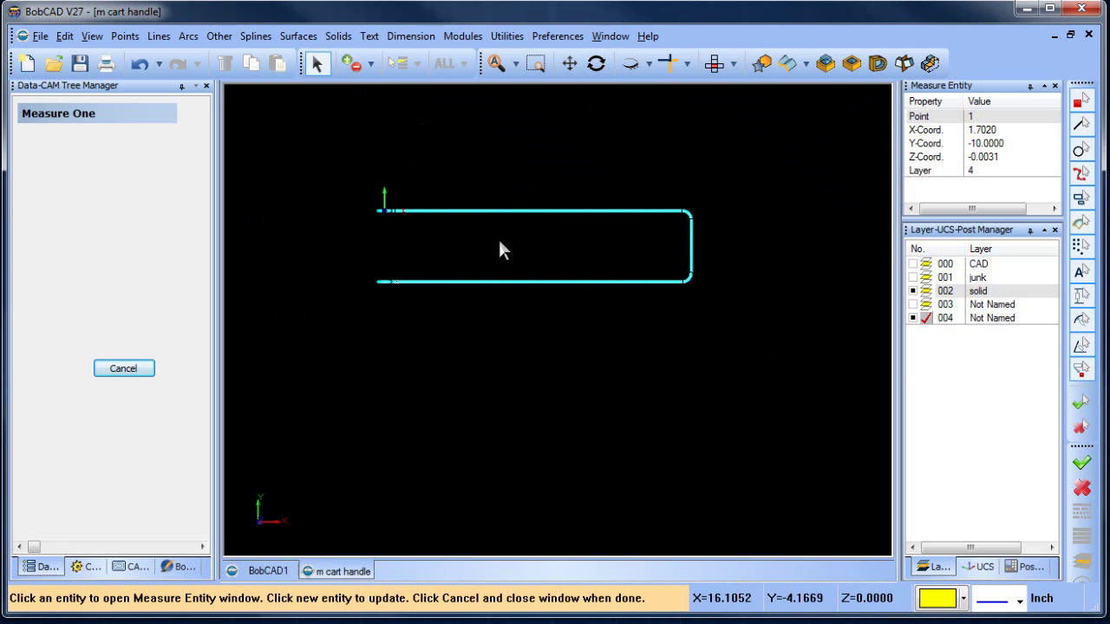
{"action": "middle_click_drag", "start_coordinate": [547, 362], "coordinate": [588, 325]}
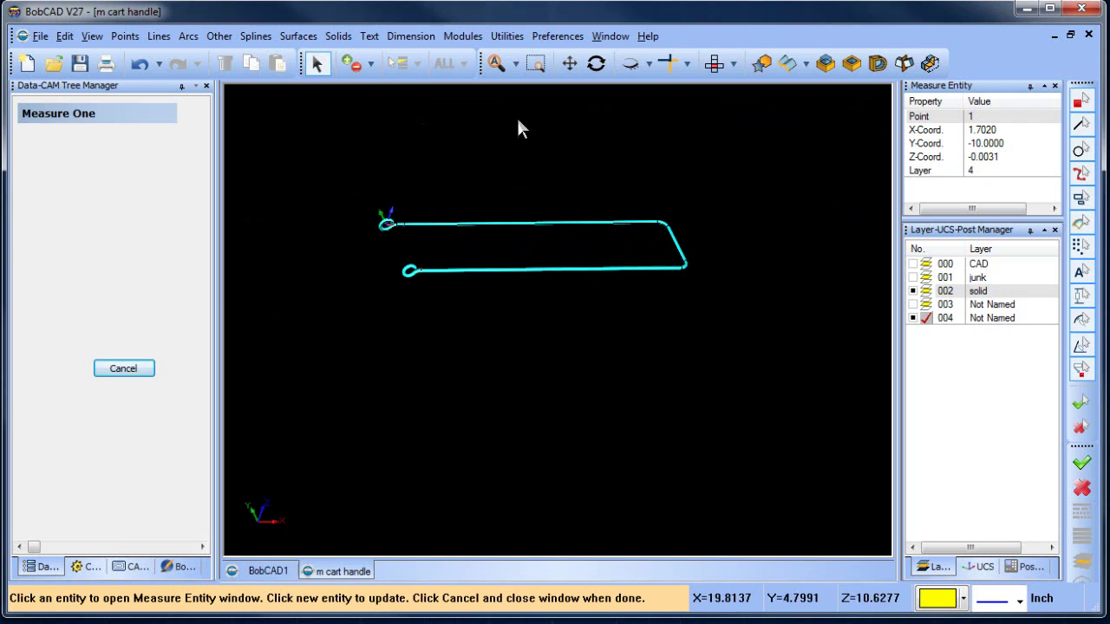
- Set up a Translate of the whole handle by 0.0031 in Z, then cancel it
{"action": "left_click", "coordinate": [501, 42]}
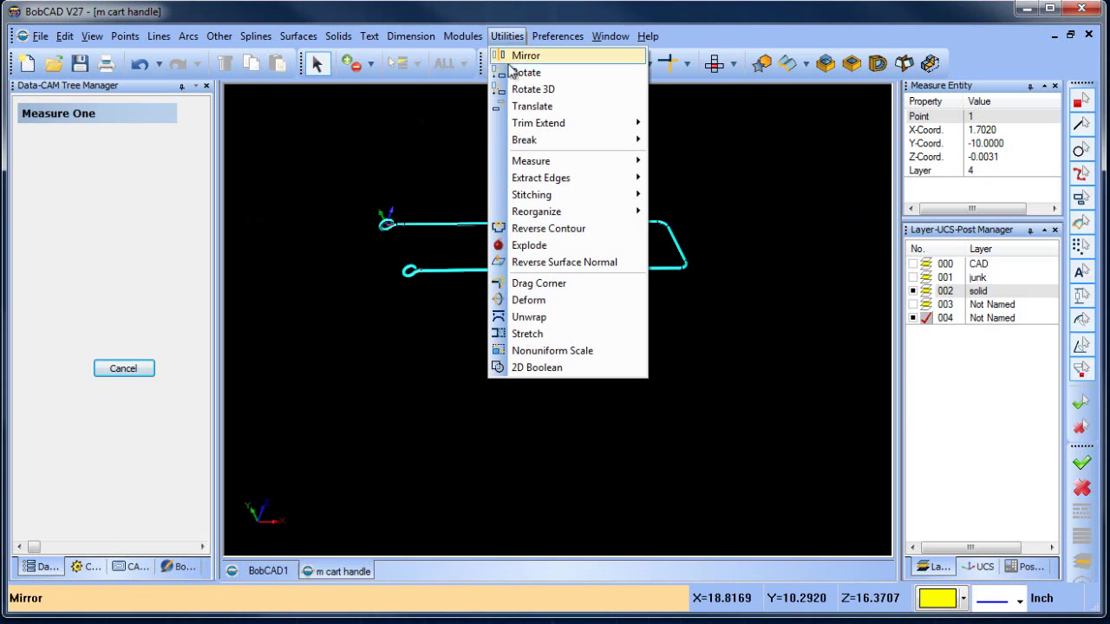
{"action": "left_click", "coordinate": [528, 106]}
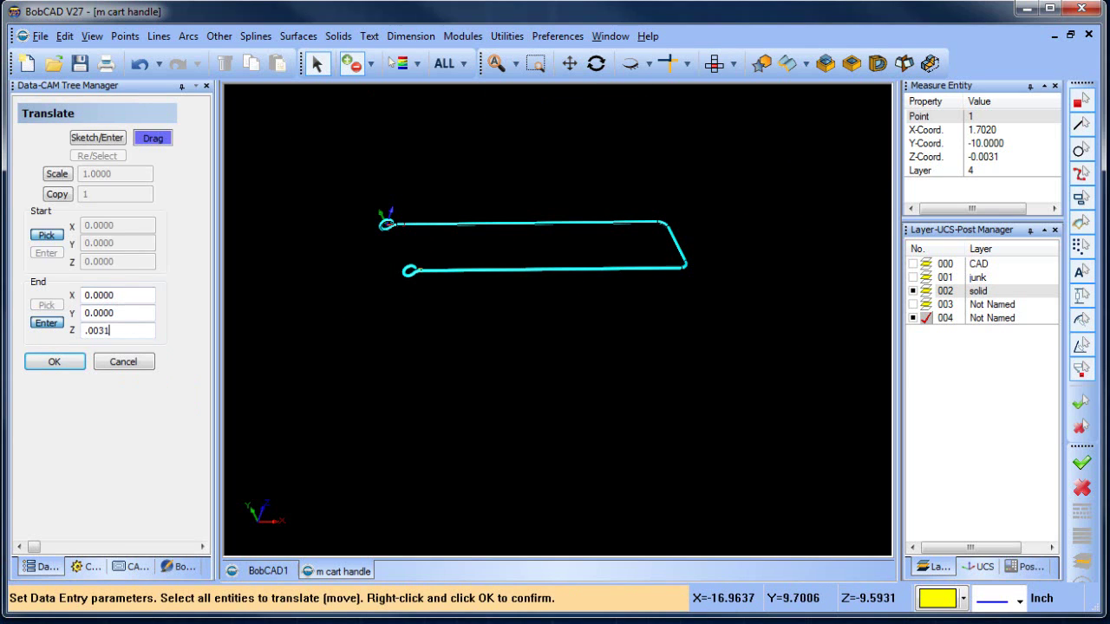
{"action": "left_click", "coordinate": [445, 64]}
{"action": "right_click", "coordinate": [459, 111]}
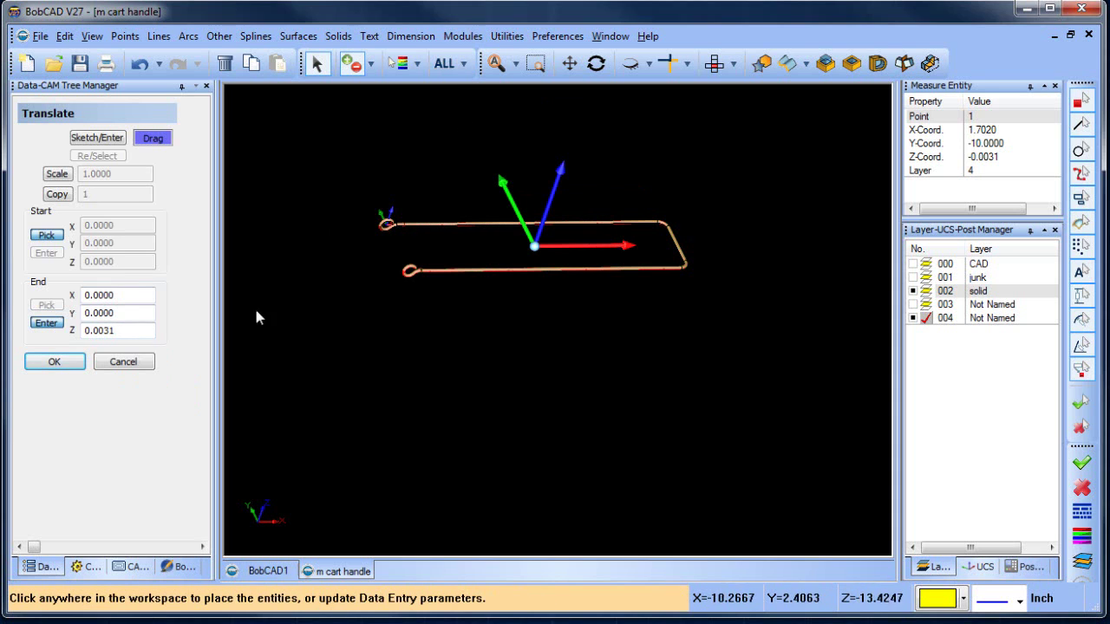
{"action": "left_click", "coordinate": [121, 364]}
{"action": "scroll", "coordinate": [385, 269], "scroll_direction": "up", "scroll_amount": 5}
{"action": "scroll", "coordinate": [397, 268], "scroll_direction": "down", "scroll_amount": 5}
- In top view, draw a 55.77 by 21.70 rectangle enclosing the handle
{"action": "left_click", "coordinate": [715, 65]}
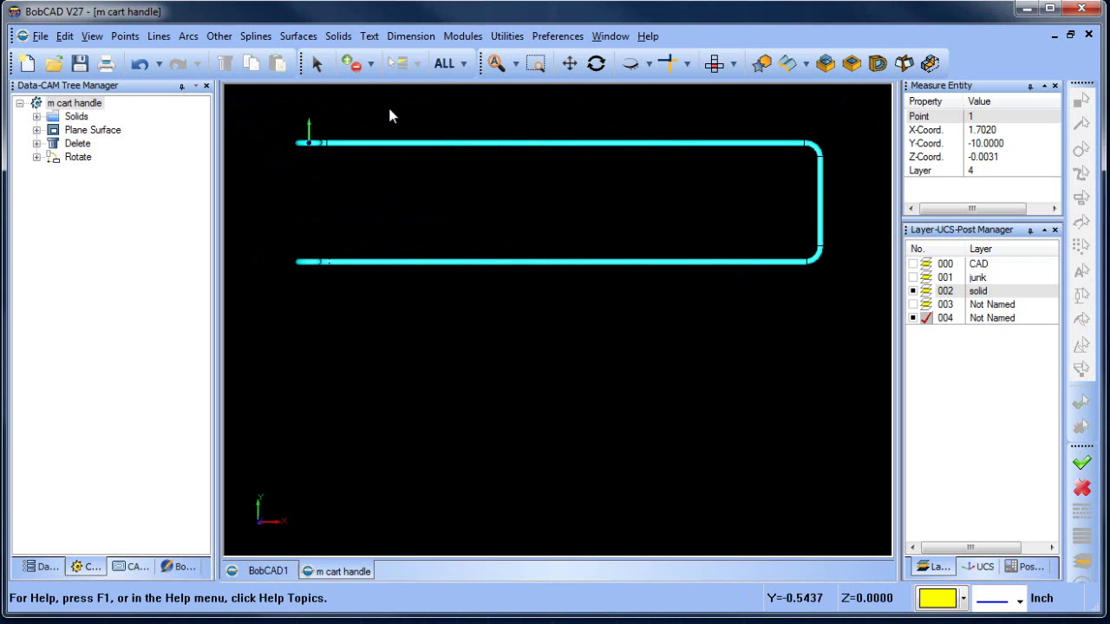
{"action": "scroll", "coordinate": [438, 203], "scroll_direction": "down", "scroll_amount": 2}
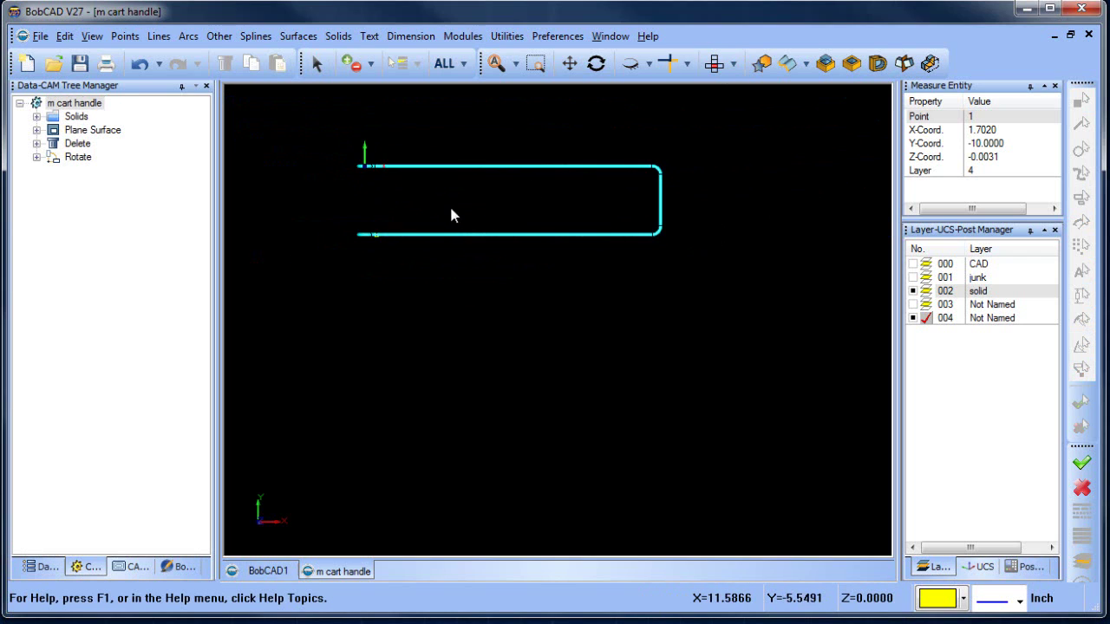
{"action": "left_click", "coordinate": [219, 35]}
{"action": "left_click", "coordinate": [252, 57]}
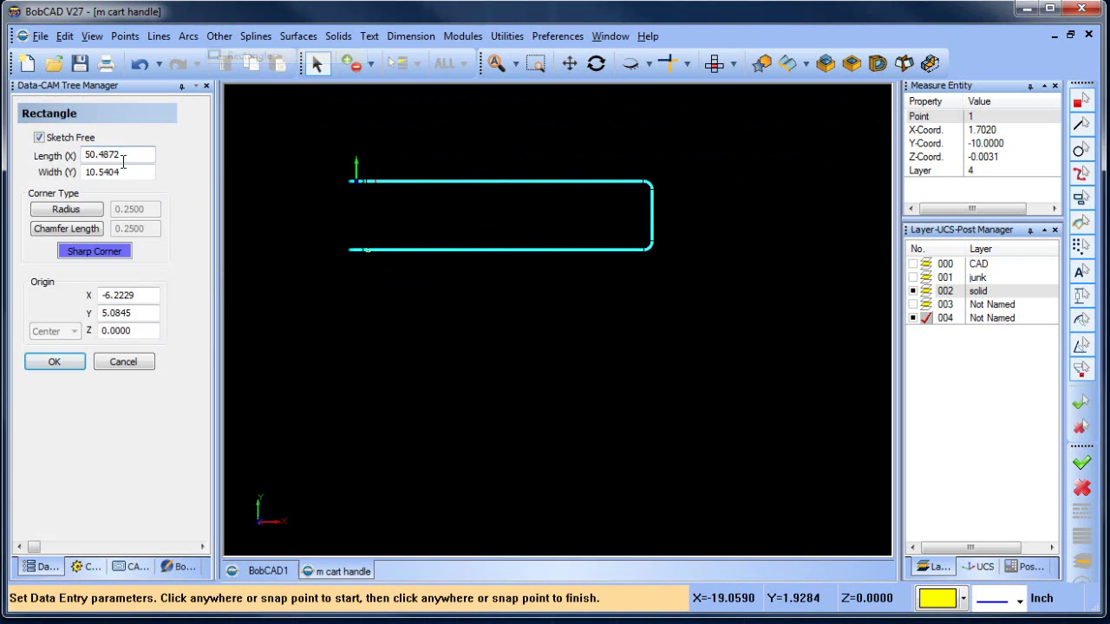
{"action": "left_click", "coordinate": [310, 149]}
{"action": "left_click", "coordinate": [694, 297]}
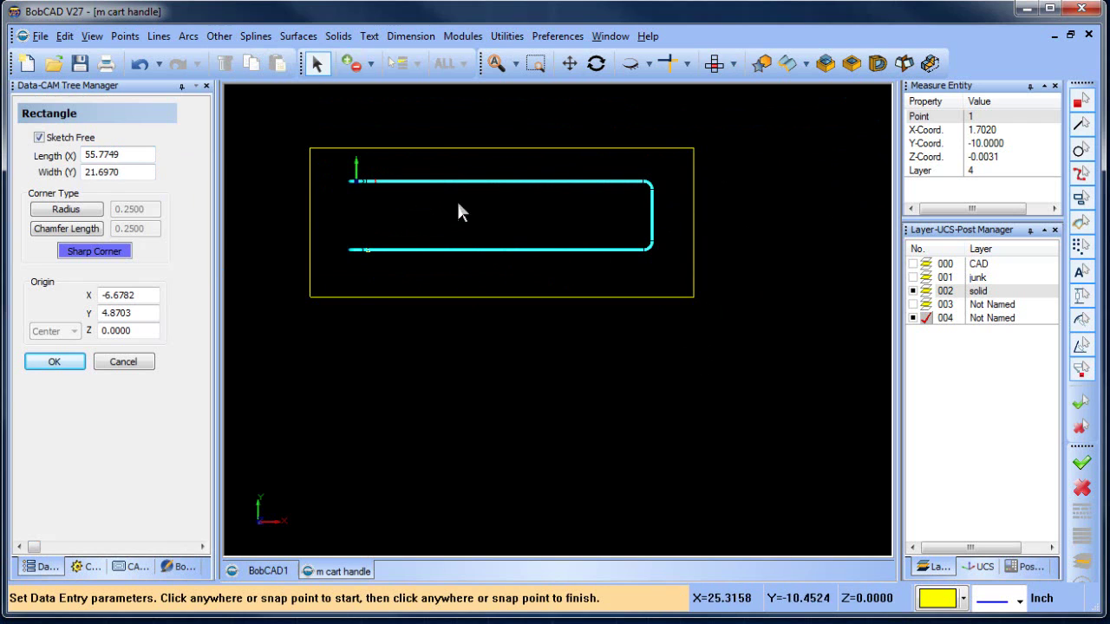
- Create a planar surface from the rectangle and orbit to inspect it in 3D
{"action": "left_click", "coordinate": [298, 35]}
{"action": "left_click", "coordinate": [342, 86]}
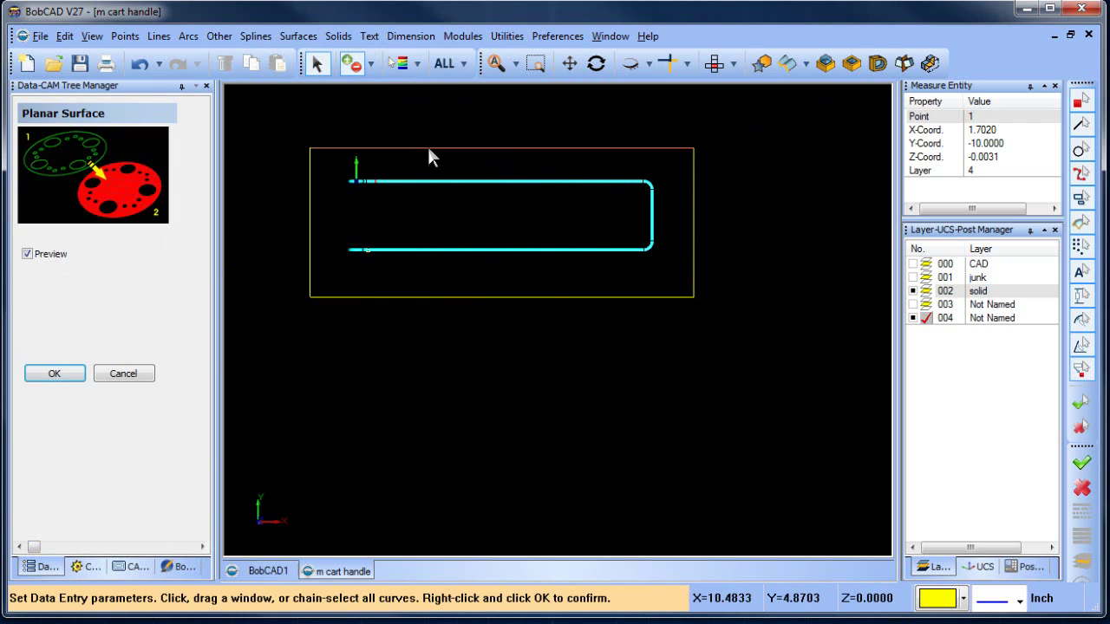
{"action": "left_click", "coordinate": [429, 149]}
{"action": "middle_click_drag", "start_coordinate": [535, 344], "coordinate": [570, 280]}
{"action": "scroll", "coordinate": [352, 214], "scroll_direction": "up", "scroll_amount": 5}
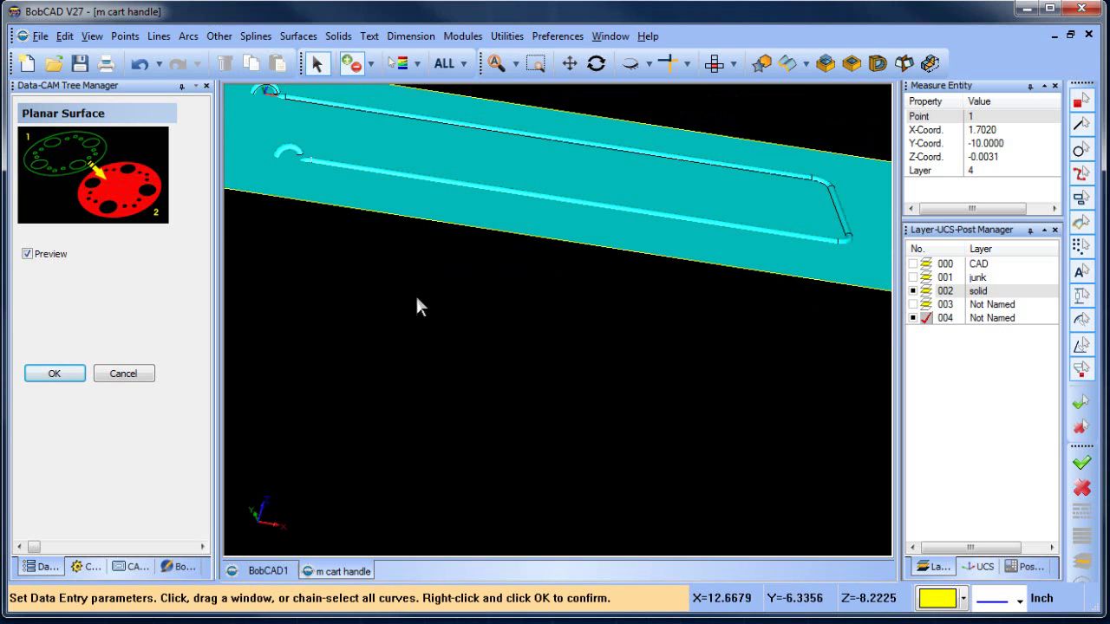
{"action": "middle_click_drag", "start_coordinate": [417, 344], "coordinate": [538, 351]}
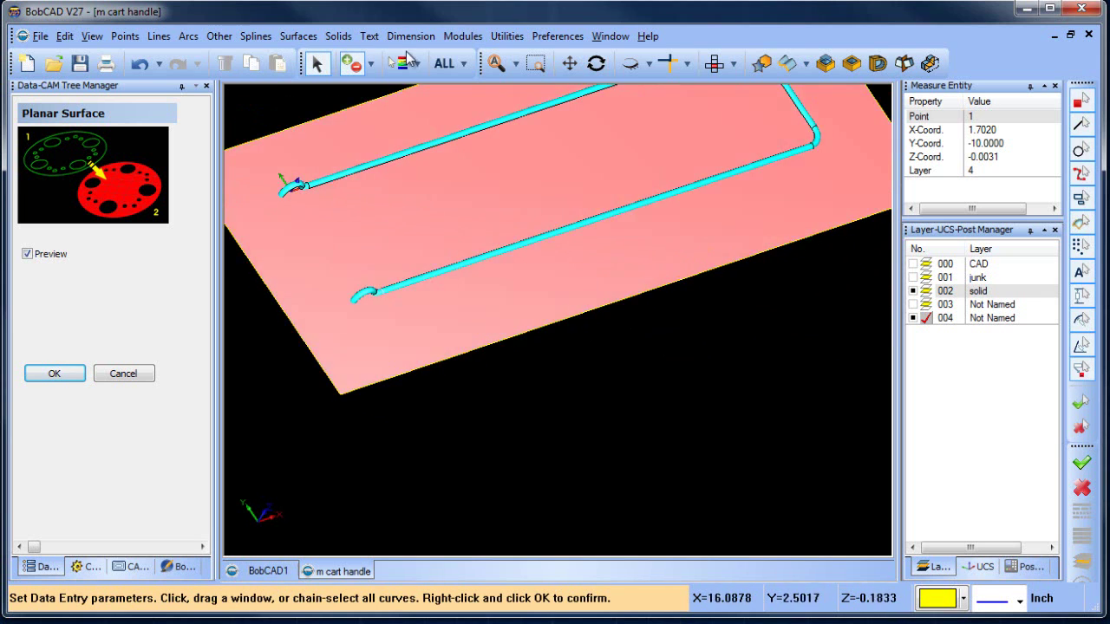
{"action": "left_click", "coordinate": [299, 36]}
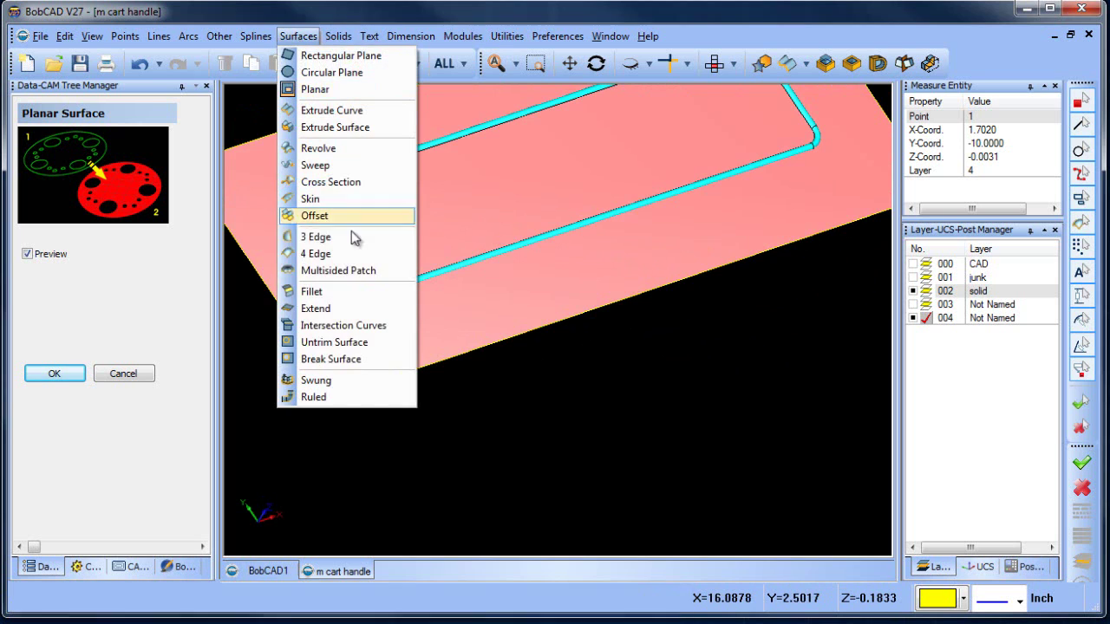
- Create intersection curves between the flat surface and the handle solid, then hide the solid's layer
{"action": "left_click", "coordinate": [358, 328]}
{"action": "left_click", "coordinate": [448, 321]}
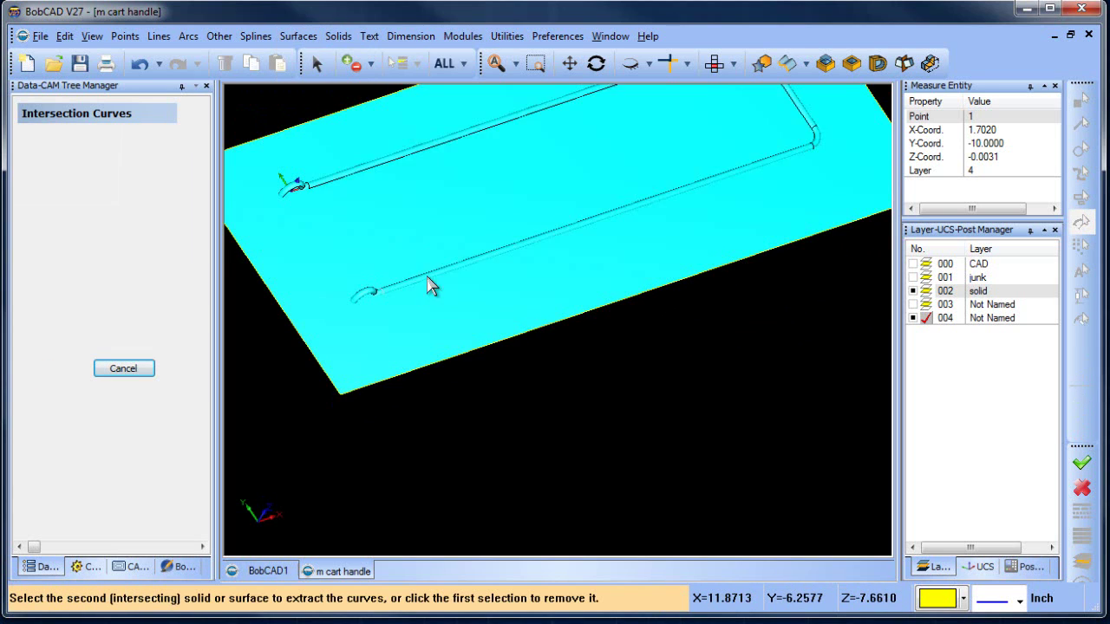
{"action": "left_click", "coordinate": [434, 289]}
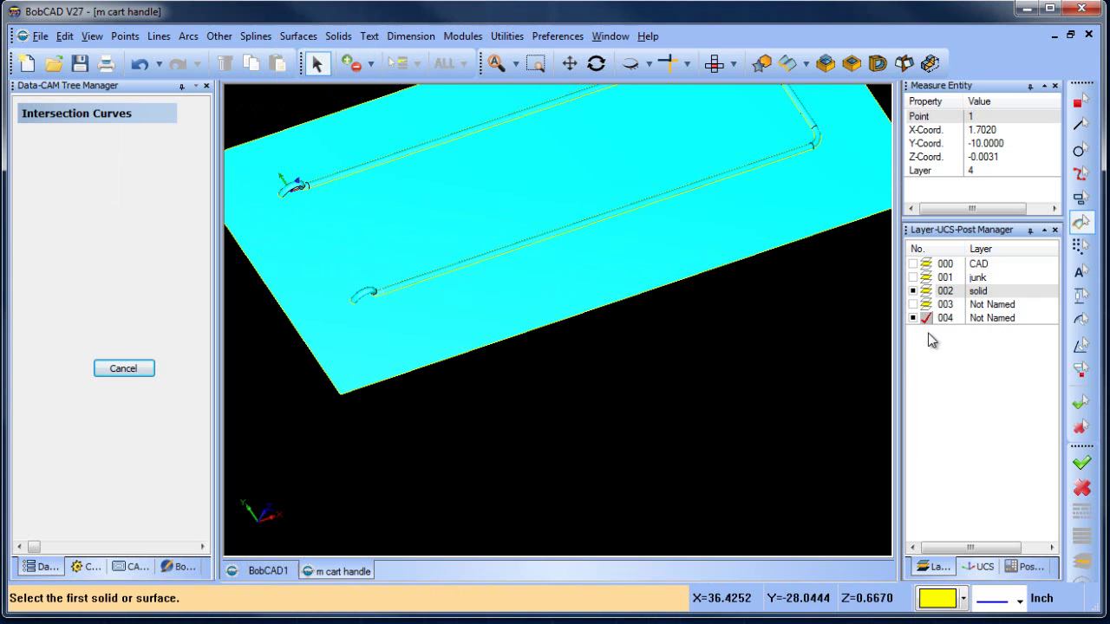
{"action": "left_click", "coordinate": [912, 292]}
{"action": "left_click", "coordinate": [495, 196]}
{"action": "right_click", "coordinate": [495, 196]}
{"action": "left_click", "coordinate": [521, 211]}
- Delete the flat surface and its outer boundary, and view the remaining curves from Top
{"action": "scroll", "coordinate": [400, 320], "scroll_direction": "up", "scroll_amount": 3}
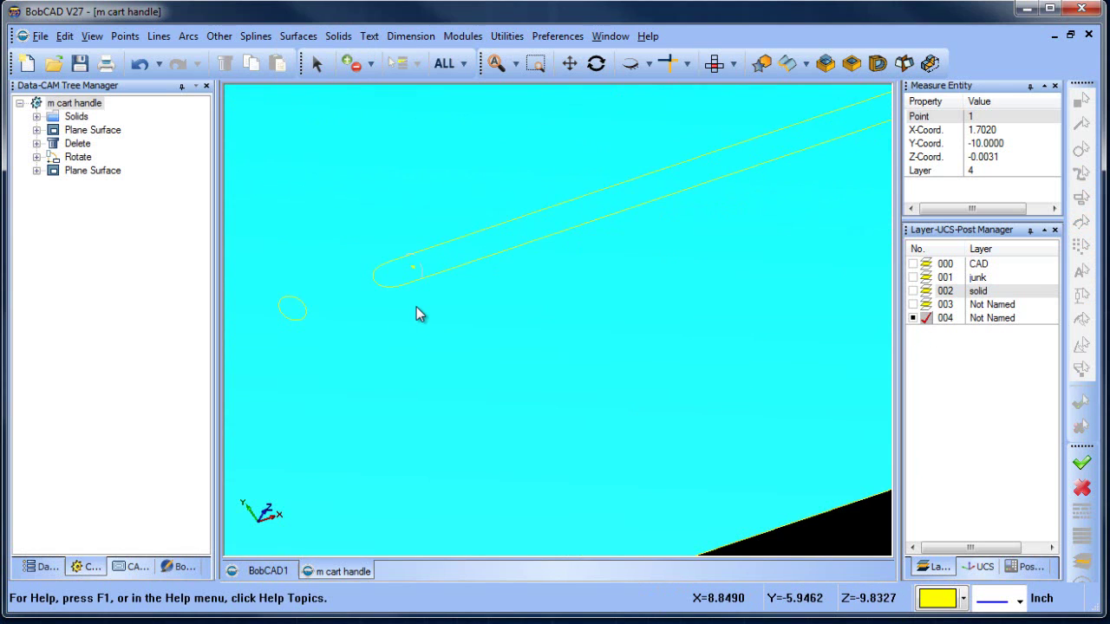
{"action": "scroll", "coordinate": [417, 299], "scroll_direction": "down", "scroll_amount": 5}
{"action": "left_click", "coordinate": [316, 63]}
{"action": "left_click", "coordinate": [558, 228]}
{"action": "key", "text": "Delete"}
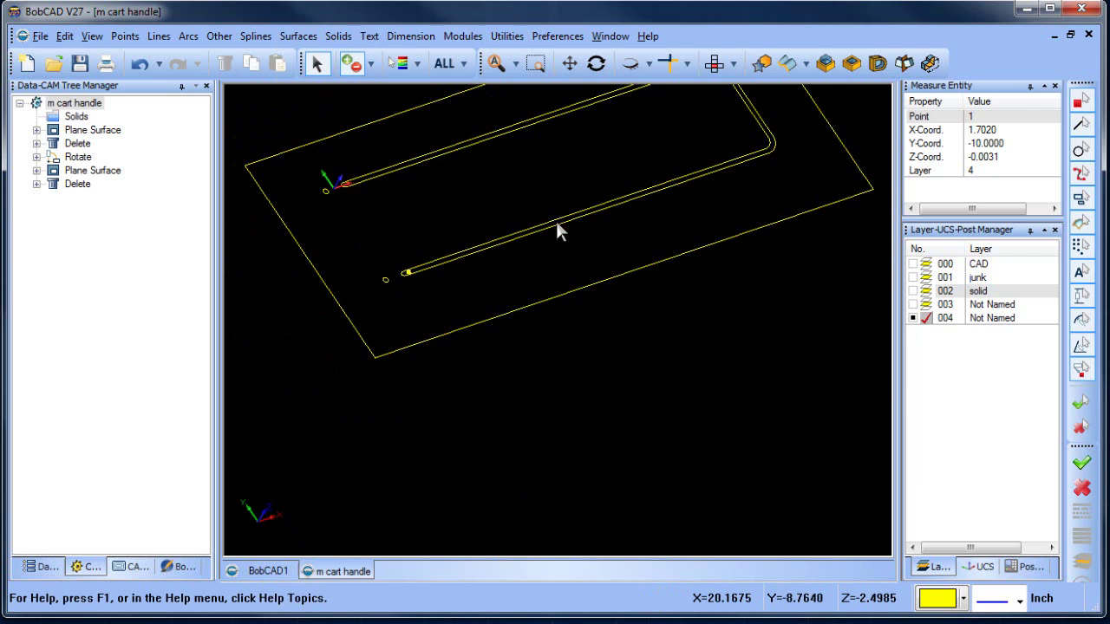
{"action": "left_click", "coordinate": [445, 334]}
{"action": "key", "text": "Delete"}
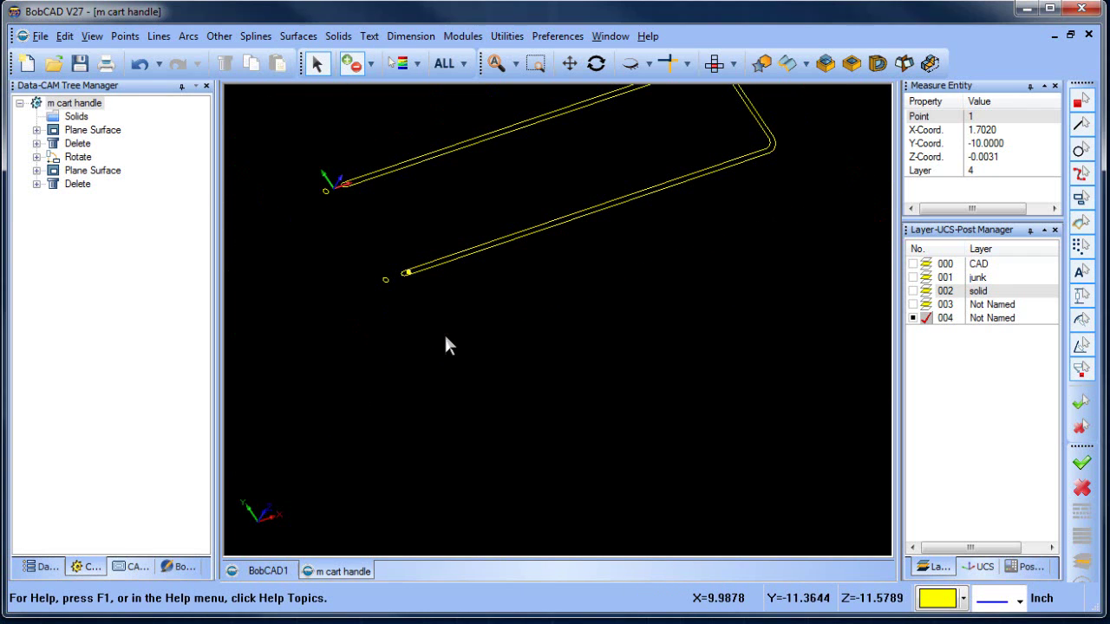
{"action": "left_click", "coordinate": [715, 63]}
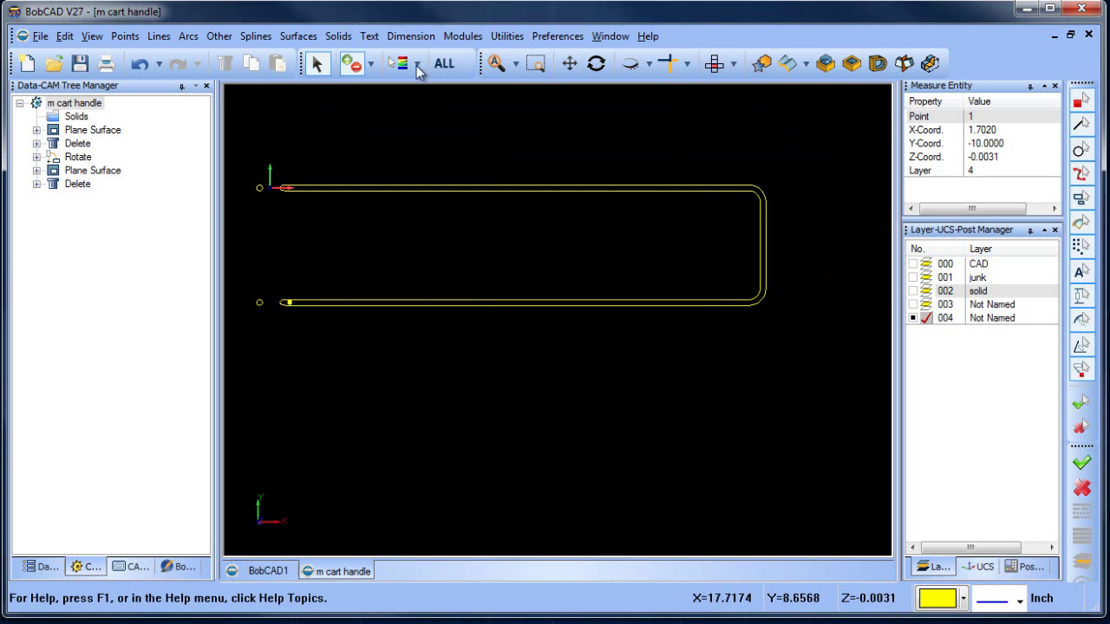
- Make new entities light grey and add a 10.500 vertical dimension across the outer width
{"action": "left_click", "coordinate": [963, 598]}
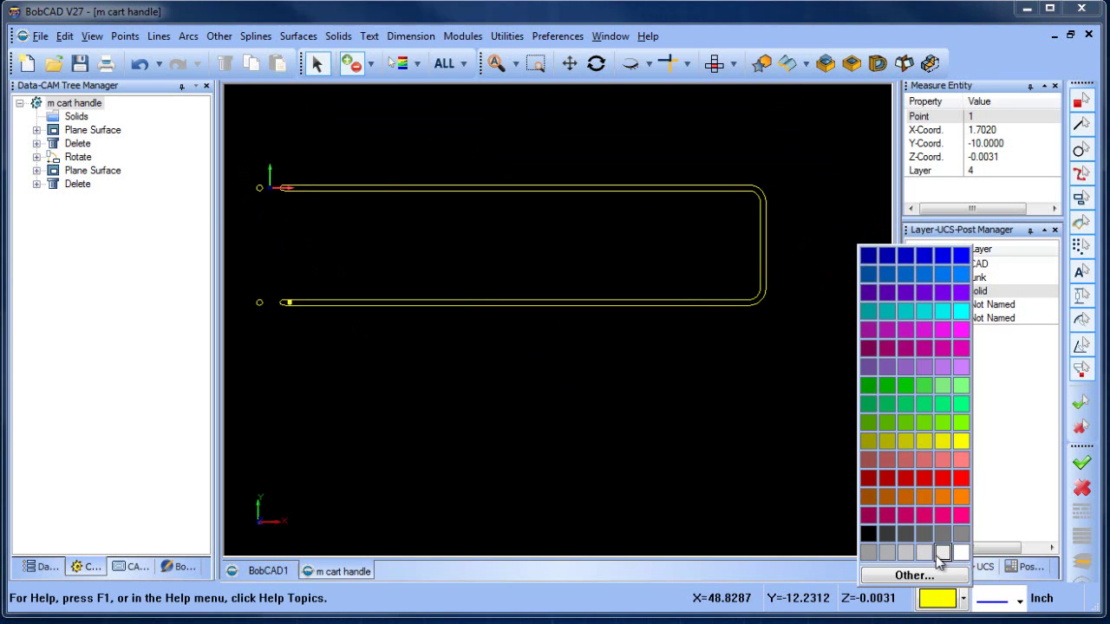
{"action": "left_click", "coordinate": [942, 552]}
{"action": "left_click", "coordinate": [410, 36]}
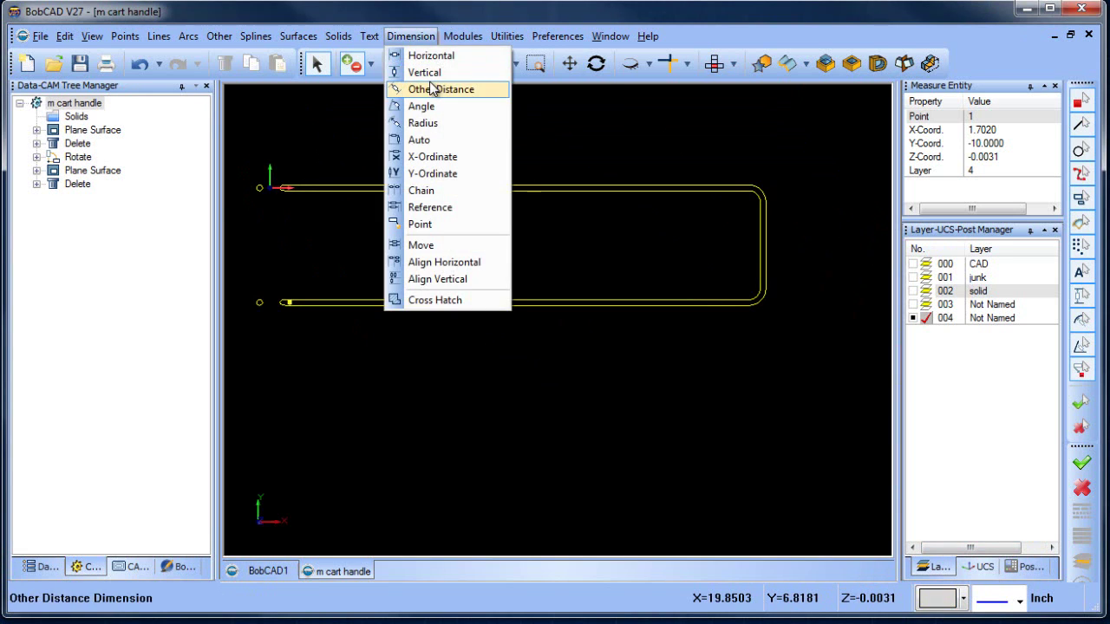
{"action": "left_click", "coordinate": [424, 72]}
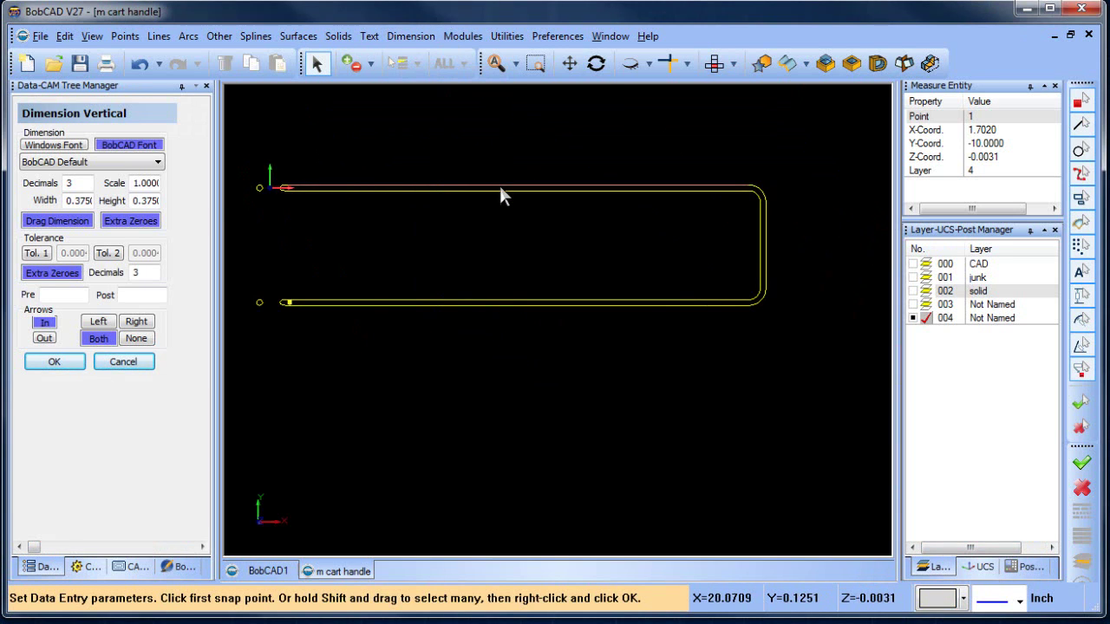
{"action": "left_click", "coordinate": [500, 184]}
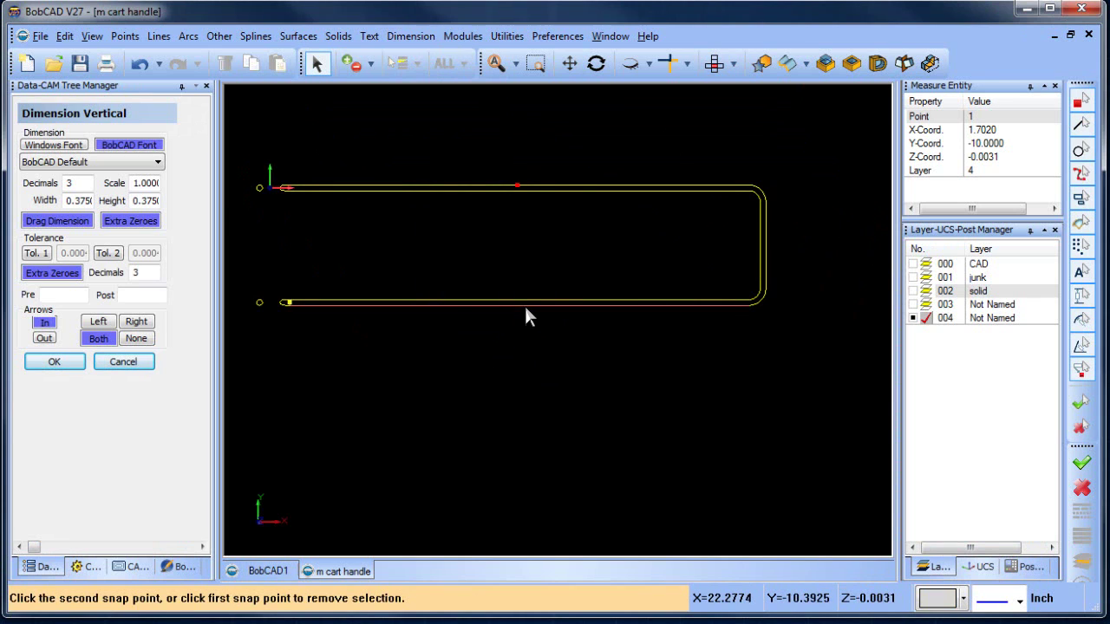
{"action": "left_click", "coordinate": [523, 307]}
{"action": "left_click", "coordinate": [822, 250]}
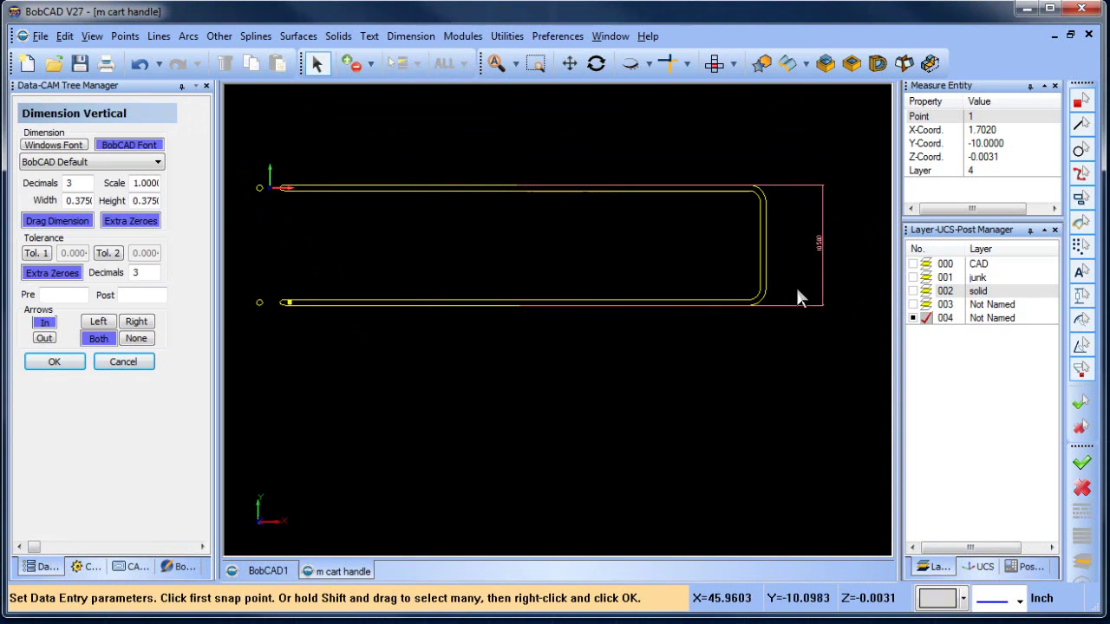
- Add a 9.500 vertical dimension across the handle's inner width
{"action": "scroll", "coordinate": [793, 270], "scroll_direction": "up", "scroll_amount": 2}
{"action": "scroll", "coordinate": [622, 301], "scroll_direction": "up", "scroll_amount": 3}
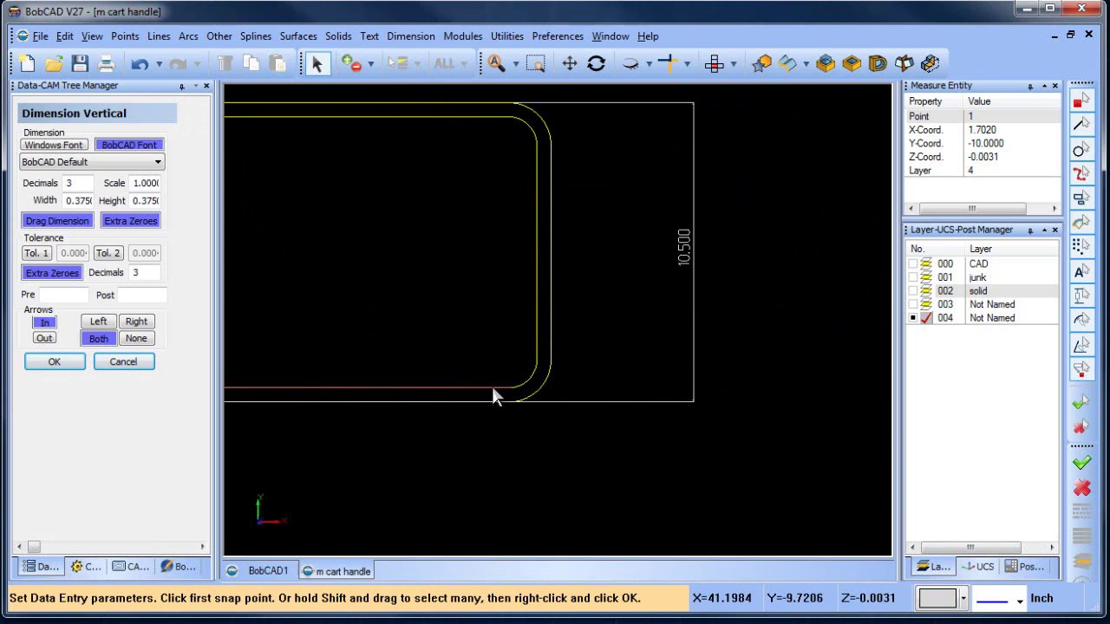
{"action": "left_click", "coordinate": [494, 387]}
{"action": "left_click", "coordinate": [488, 116]}
{"action": "left_click", "coordinate": [654, 247]}
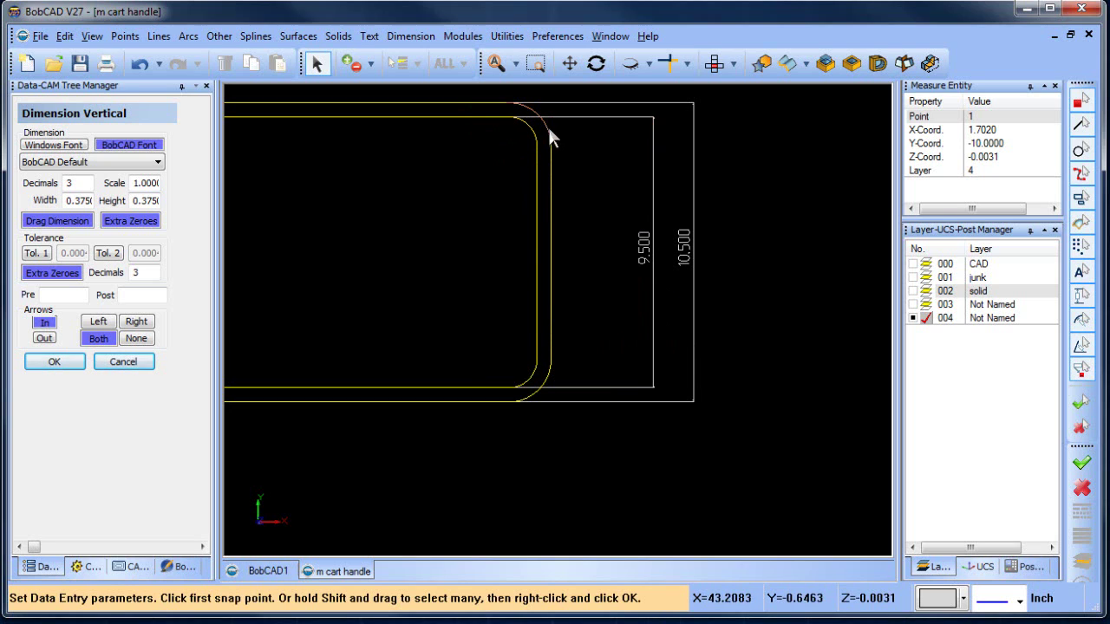
- End dimensioning and measure the right-hand corner curves, finding a 1.5026 radius
{"action": "right_click", "coordinate": [428, 179]}
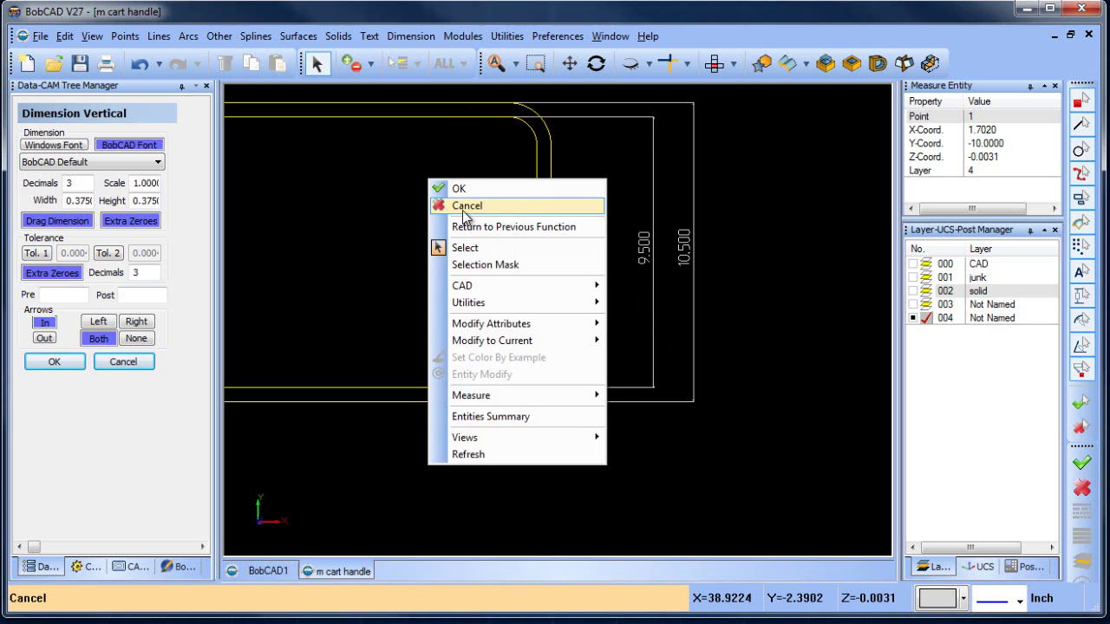
{"action": "left_click", "coordinate": [447, 205]}
{"action": "left_click", "coordinate": [318, 67]}
{"action": "right_click", "coordinate": [394, 188]}
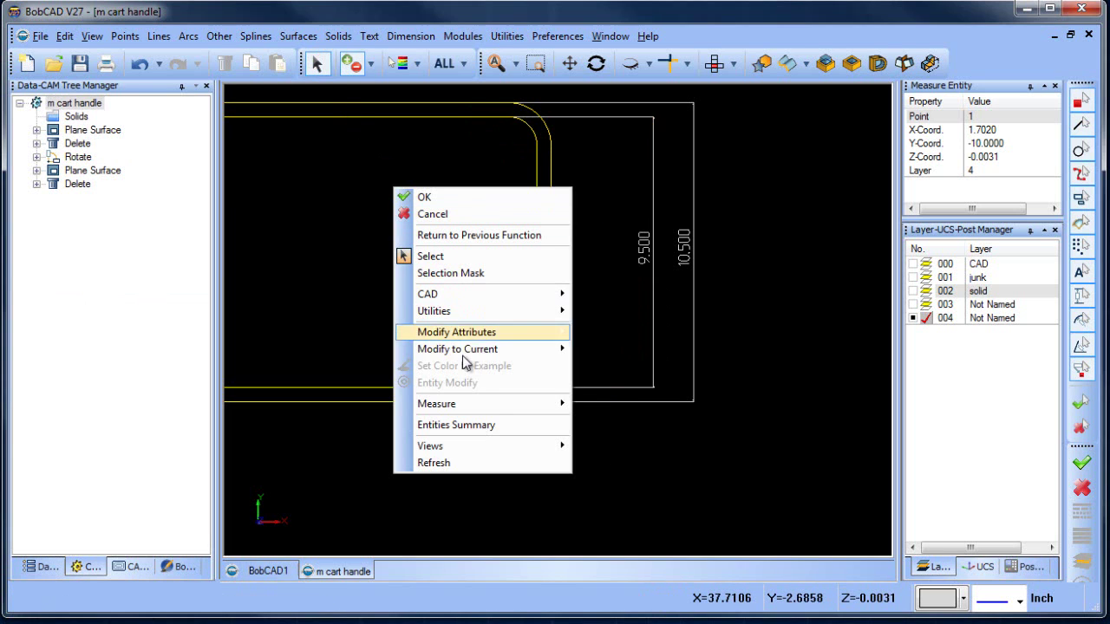
{"action": "mouse_move", "coordinate": [499, 404]}
{"action": "left_click", "coordinate": [598, 405]}
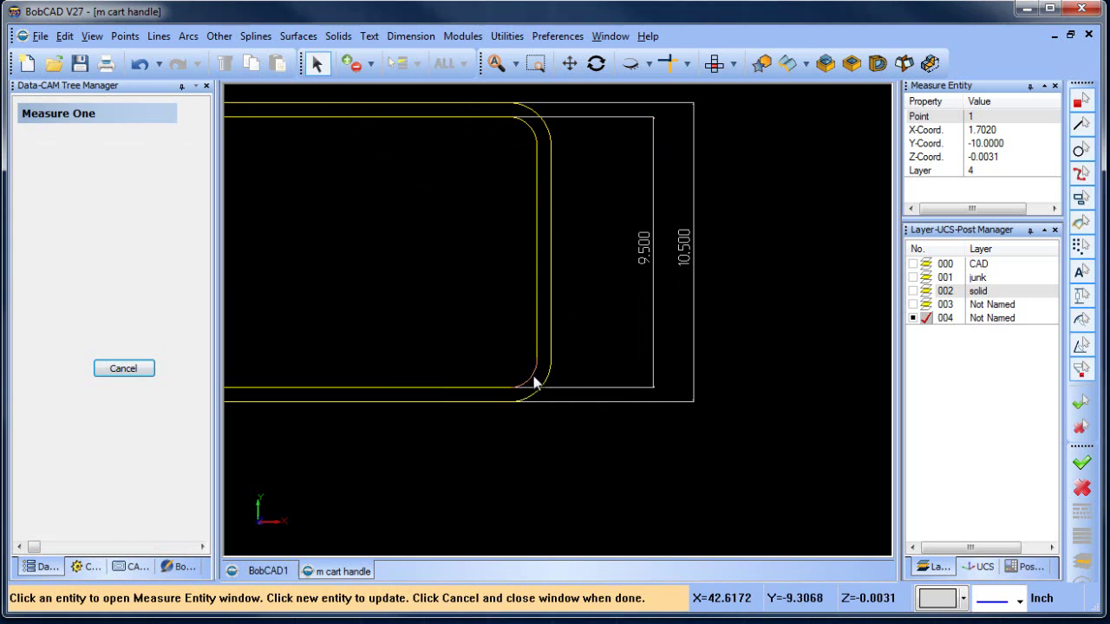
{"action": "left_click", "coordinate": [535, 383]}
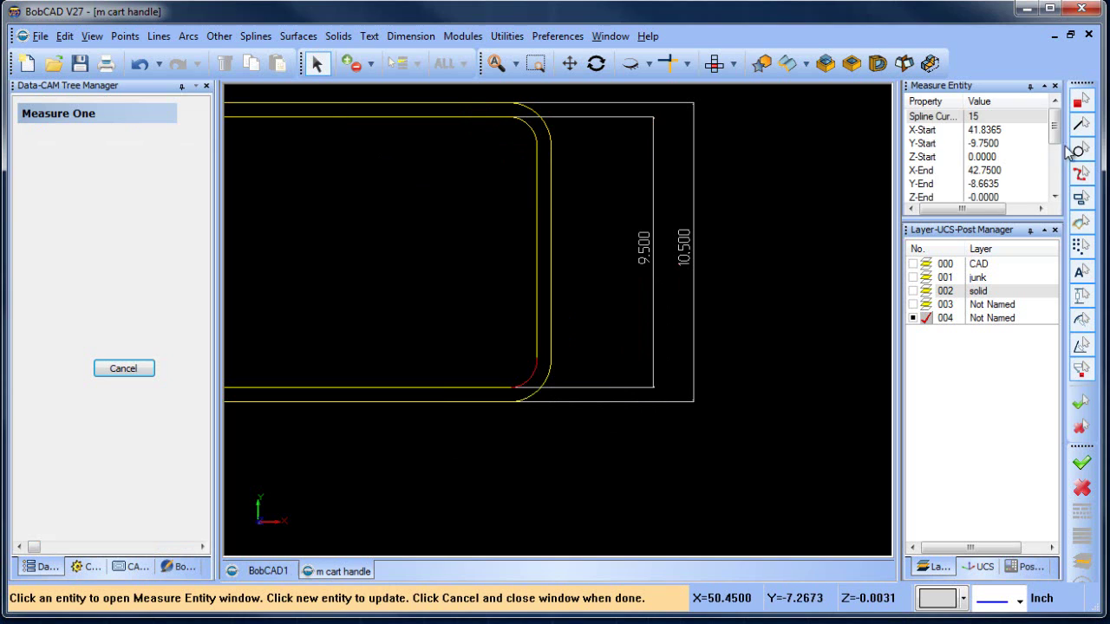
{"action": "left_click", "coordinate": [533, 143]}
{"action": "left_click", "coordinate": [552, 140]}
{"action": "right_click", "coordinate": [430, 208]}
{"action": "left_click", "coordinate": [467, 228]}
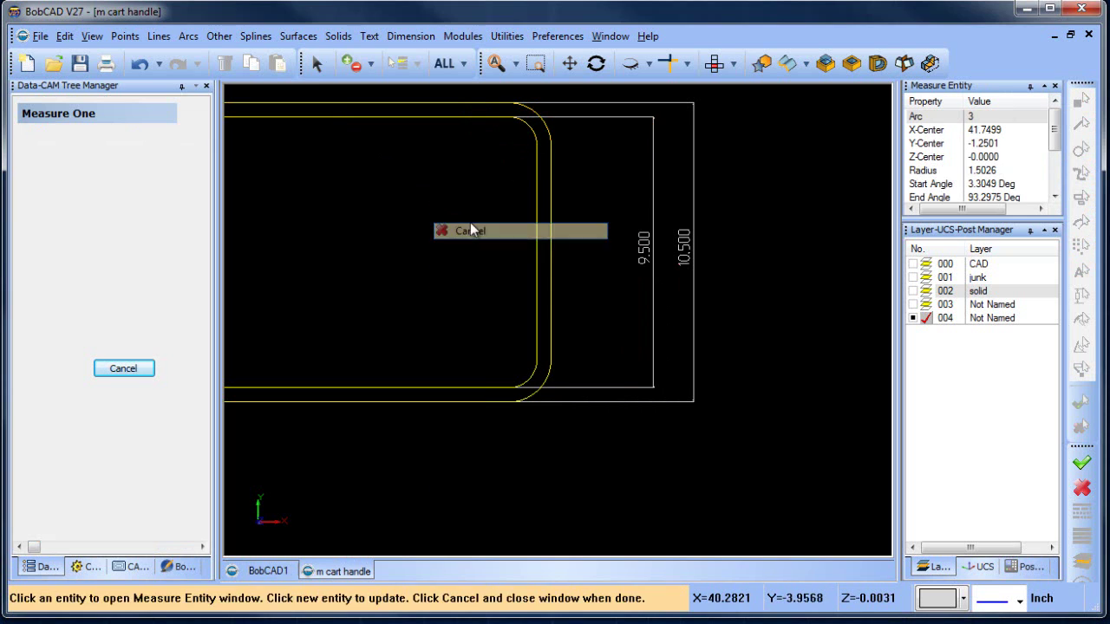
- Explode the lower-right and upper-right corner curves into arcs
{"action": "left_click", "coordinate": [508, 36]}
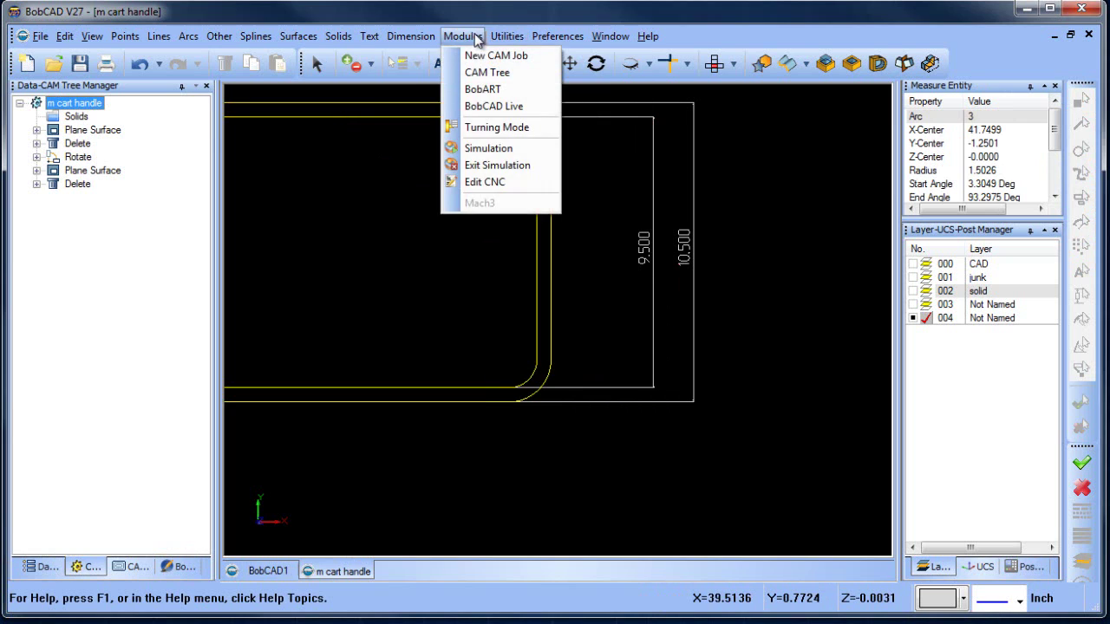
{"action": "left_click", "coordinate": [520, 245]}
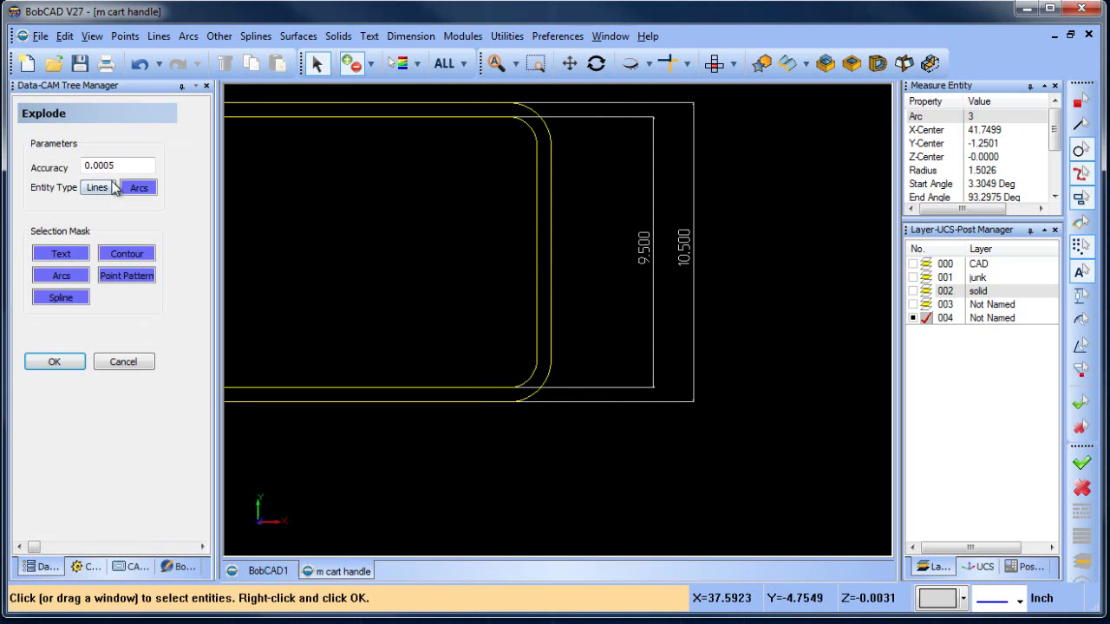
{"action": "left_click", "coordinate": [530, 382]}
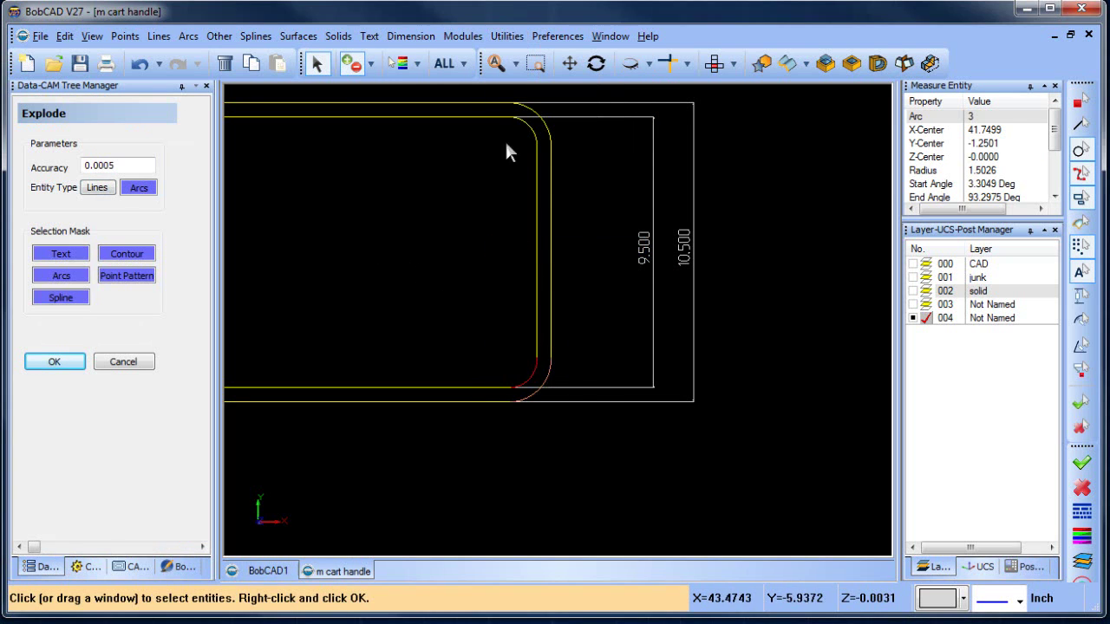
{"action": "left_click", "coordinate": [544, 128]}
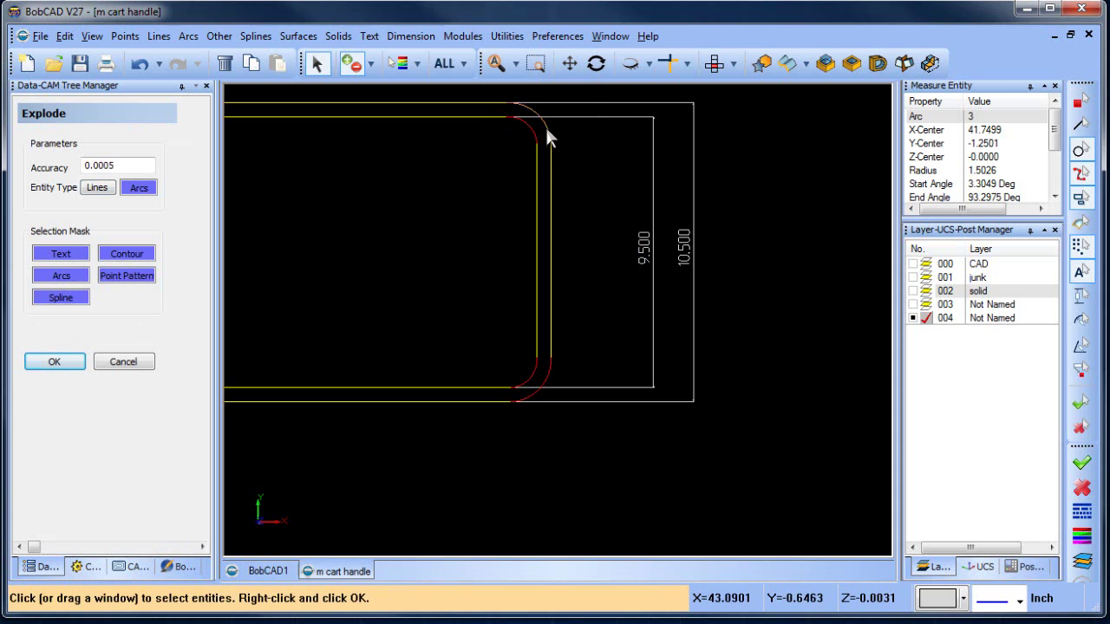
{"action": "right_click", "coordinate": [403, 185]}
{"action": "left_click", "coordinate": [425, 192]}
{"action": "right_click", "coordinate": [387, 218]}
{"action": "left_click", "coordinate": [420, 241]}
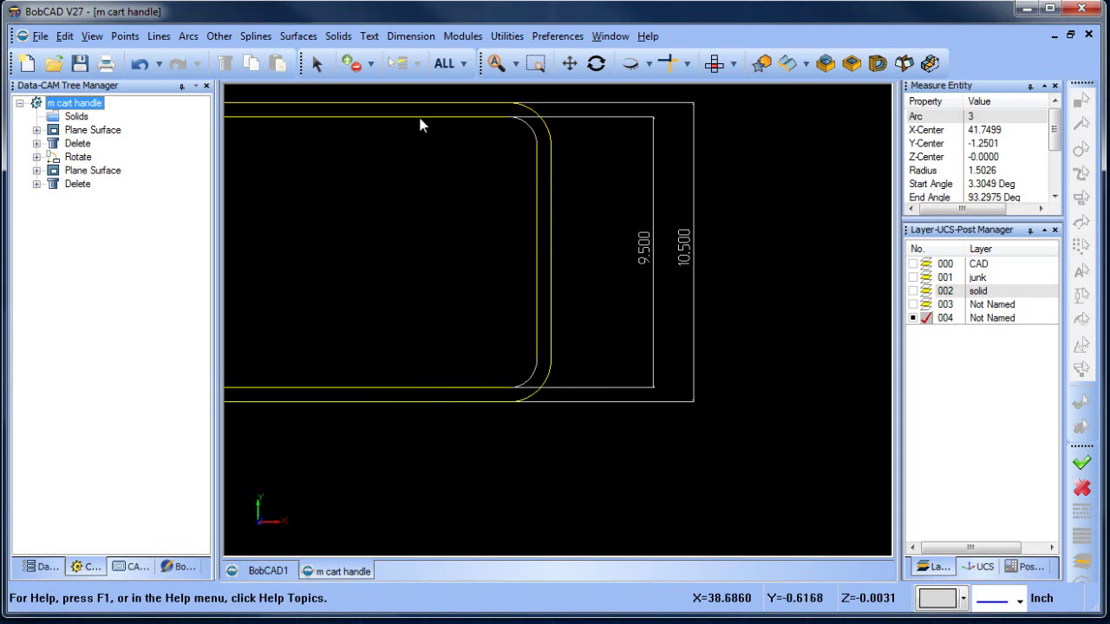
- Dimension the lower-right inner arc radius as 1.004, then add an 'R' suffix for 1.004 R
{"action": "left_click", "coordinate": [411, 36]}
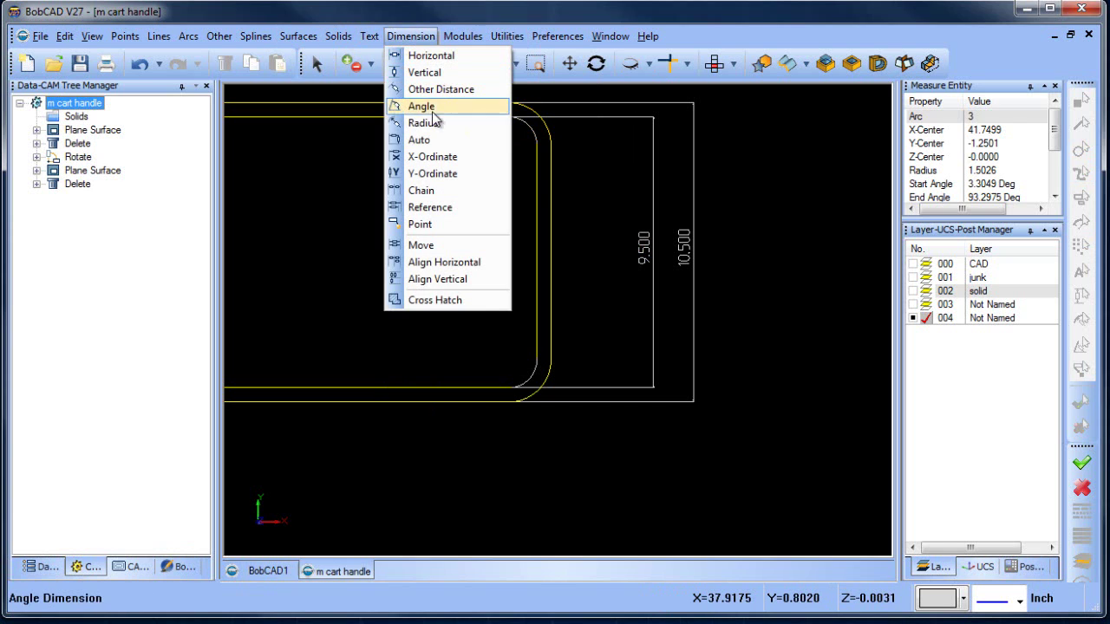
{"action": "left_click", "coordinate": [434, 123]}
{"action": "left_click", "coordinate": [527, 377]}
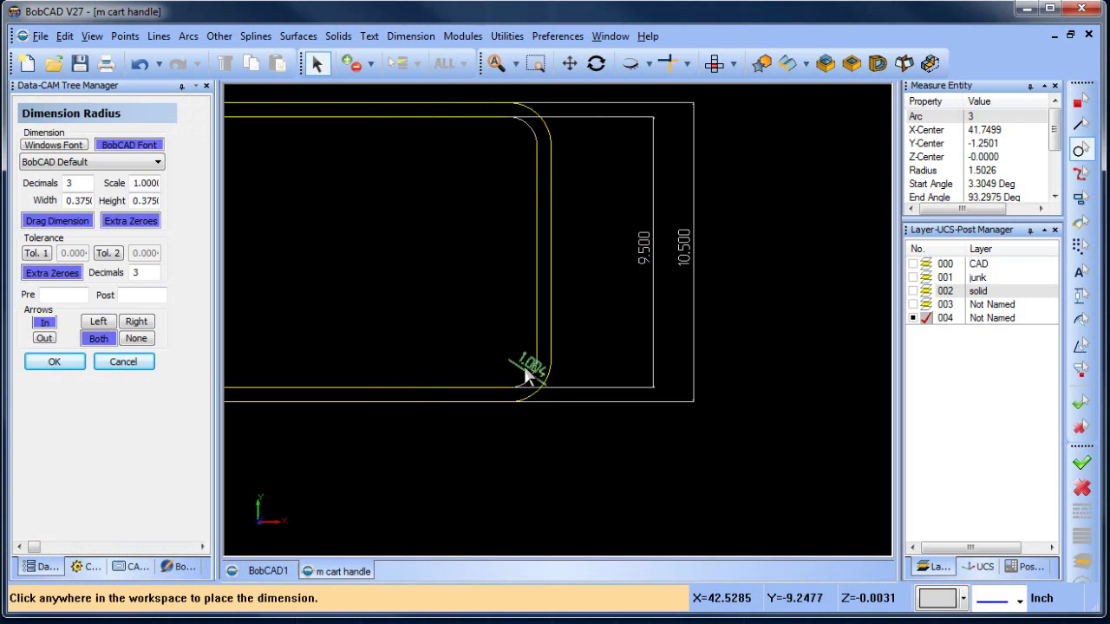
{"action": "left_click", "coordinate": [481, 444]}
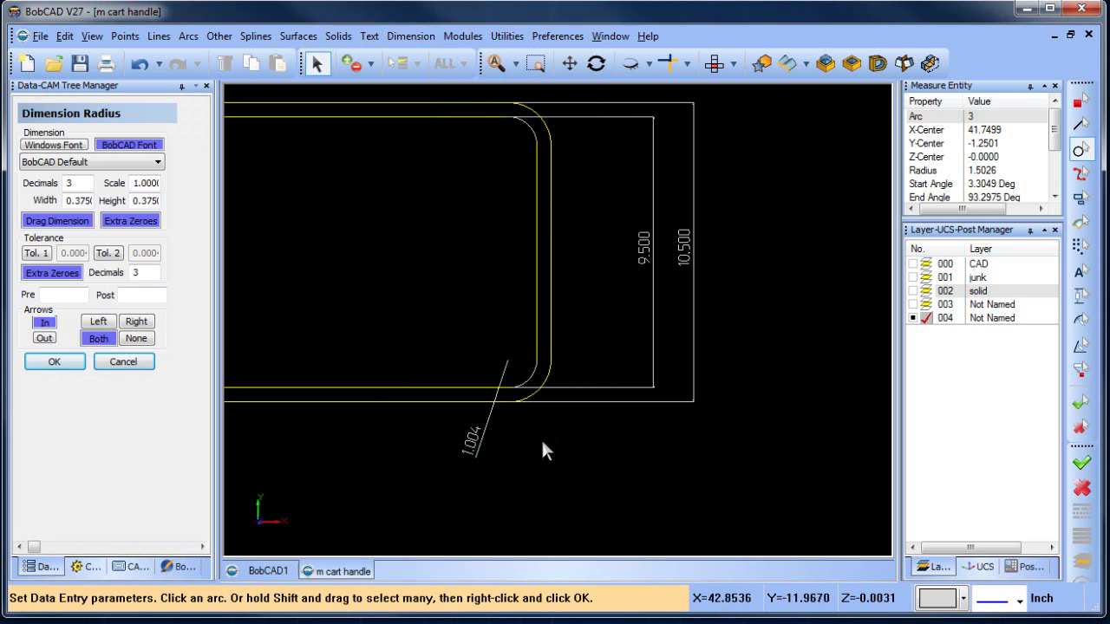
{"action": "left_click", "coordinate": [136, 294]}
{"action": "type", "text": "R"}
{"action": "left_click", "coordinate": [533, 376]}
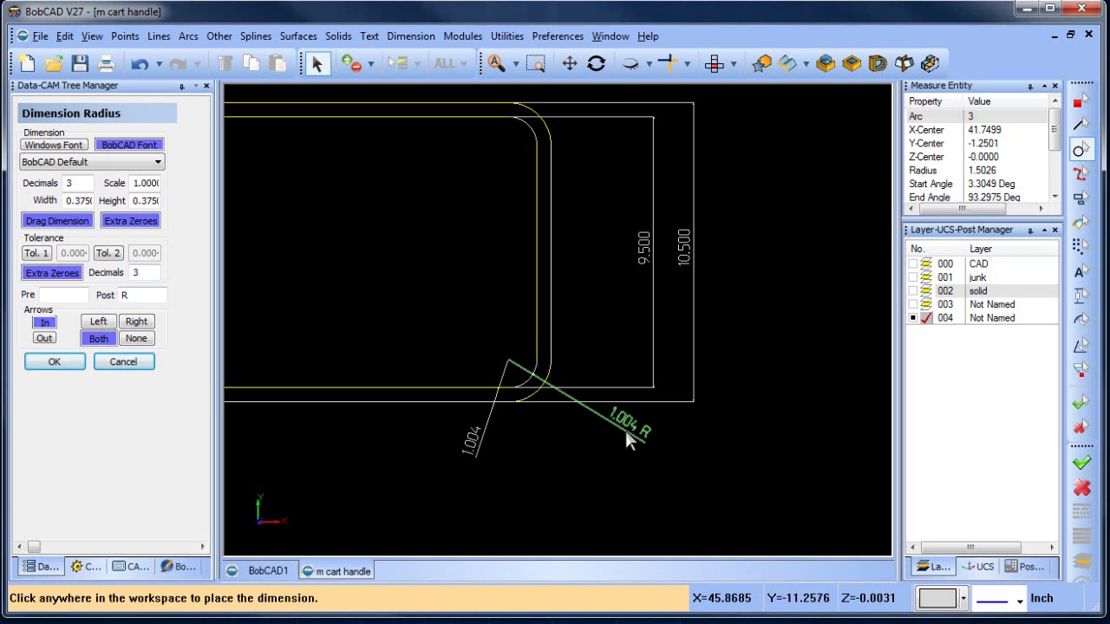
{"action": "left_click", "coordinate": [621, 424]}
- Add radius dimensions 1.503 R and 1.004 R on the remaining corner arcs, then view the whole handle
{"action": "left_click", "coordinate": [535, 392]}
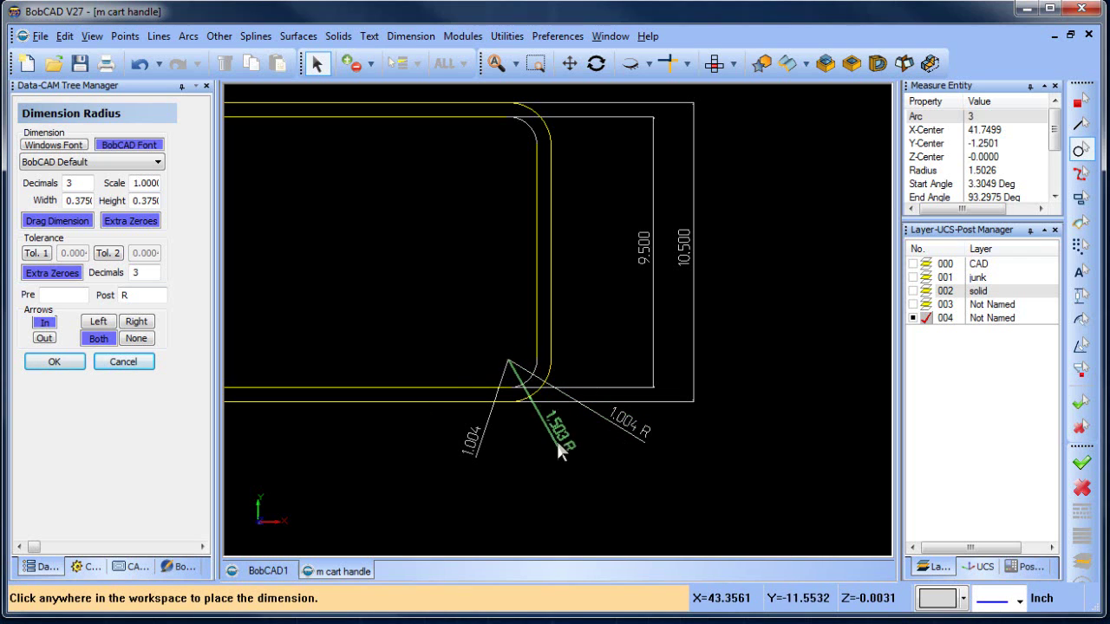
{"action": "left_click", "coordinate": [579, 457]}
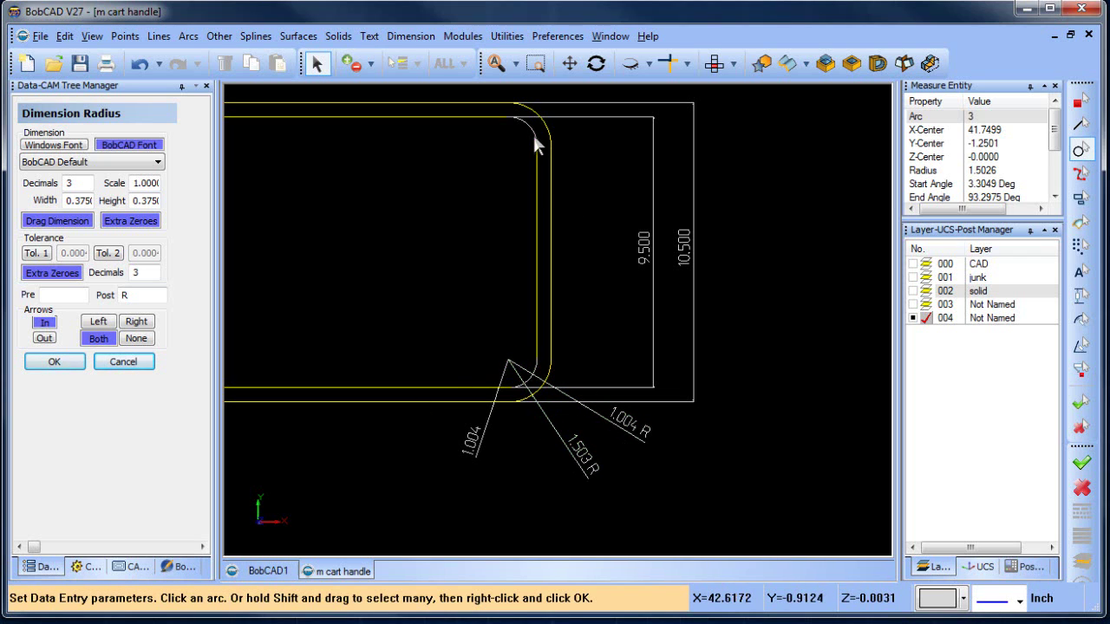
{"action": "left_click", "coordinate": [536, 137]}
{"action": "scroll", "coordinate": [579, 140], "scroll_direction": "down", "scroll_amount": 1}
{"action": "left_click", "coordinate": [610, 108]}
{"action": "left_click", "coordinate": [559, 137]}
{"action": "left_click", "coordinate": [590, 86]}
{"action": "scroll", "coordinate": [582, 161], "scroll_direction": "down", "scroll_amount": 2}
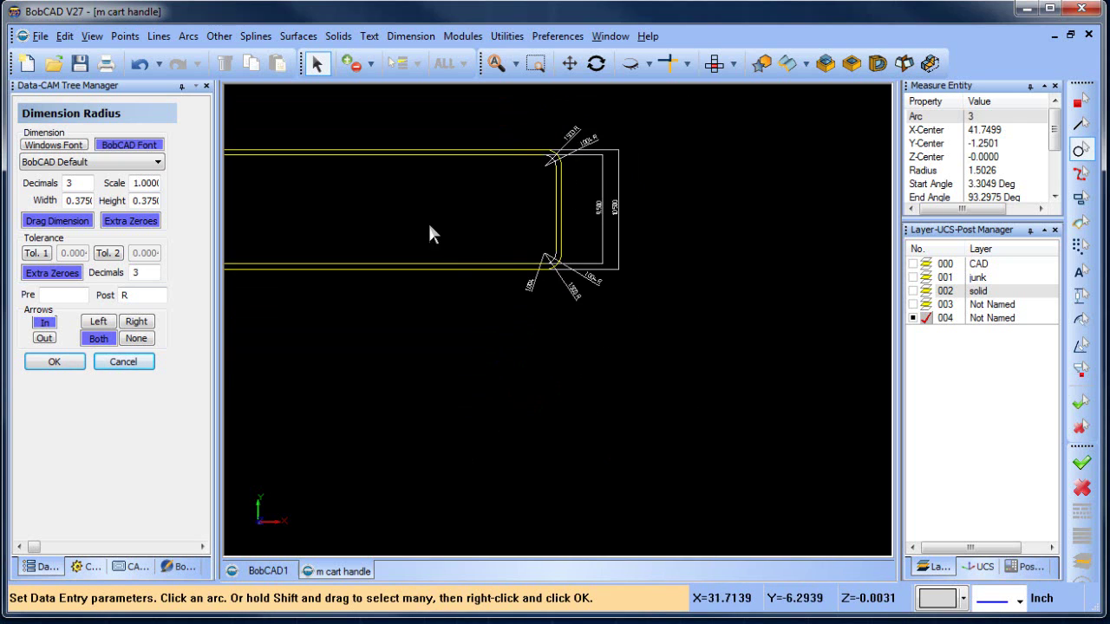
{"action": "middle_click_drag", "start_coordinate": [466, 245], "coordinate": [589, 312]}
{"action": "scroll", "coordinate": [508, 304], "scroll_direction": "up", "scroll_amount": 1}
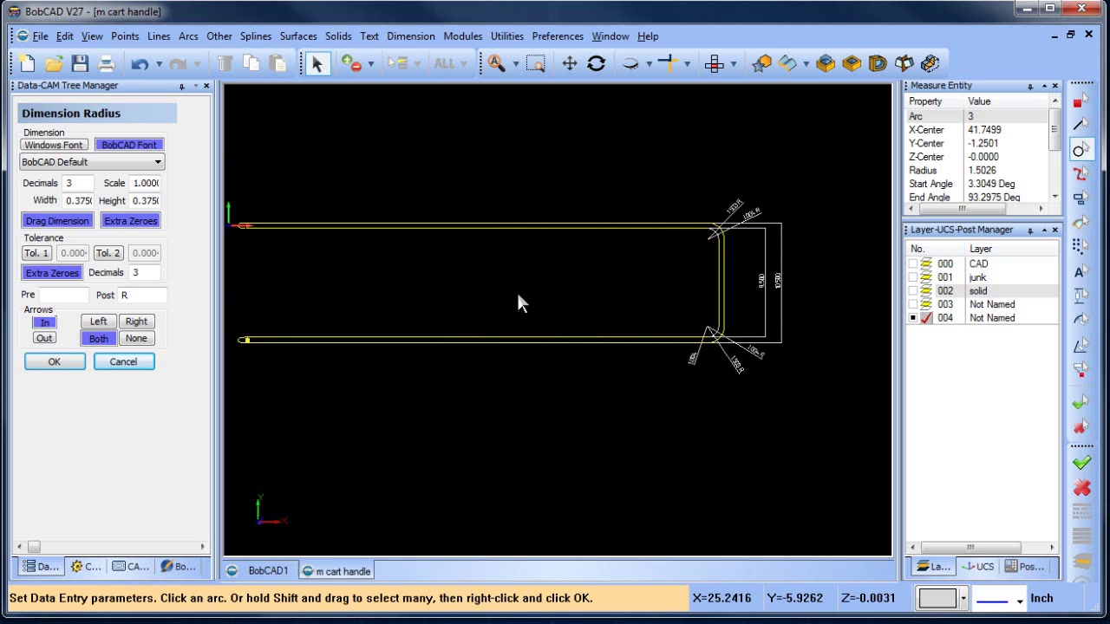